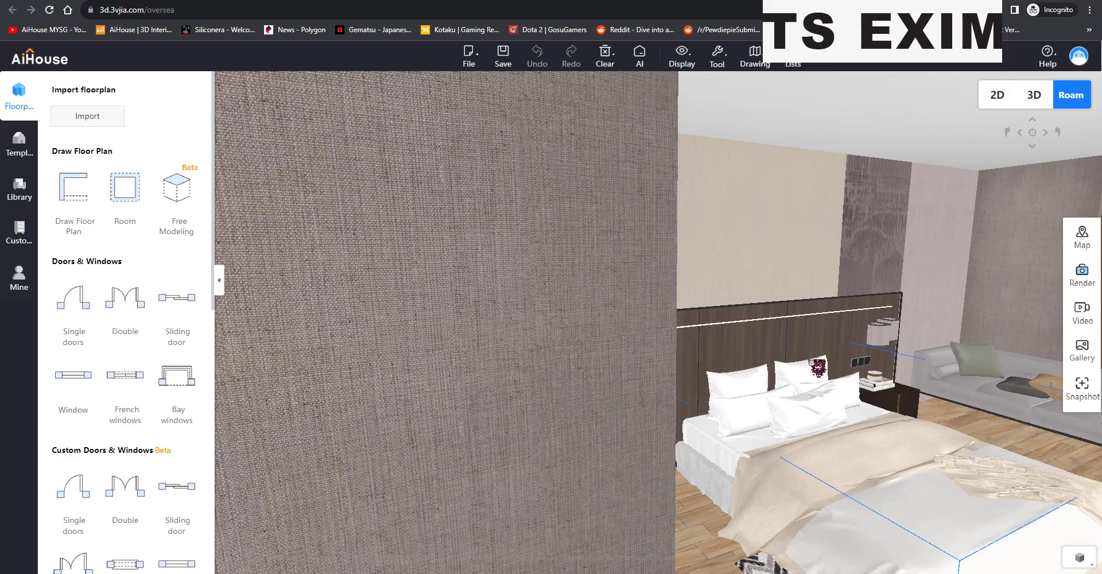
Bring up the Video walkthrough tools from the right-hand toolbar.
left_click(1086, 324)
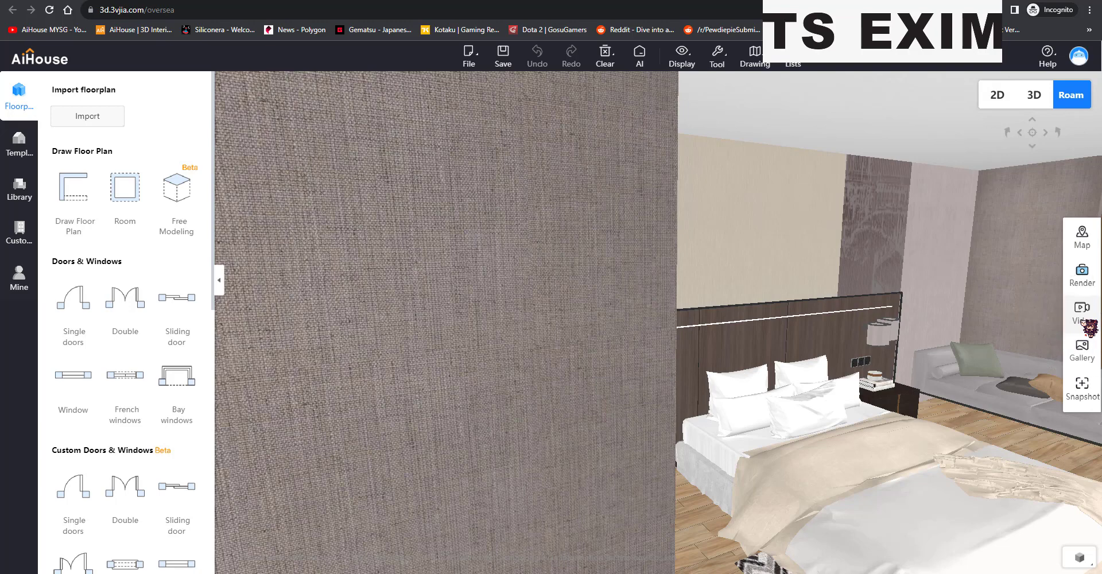
left_click(1086, 319)
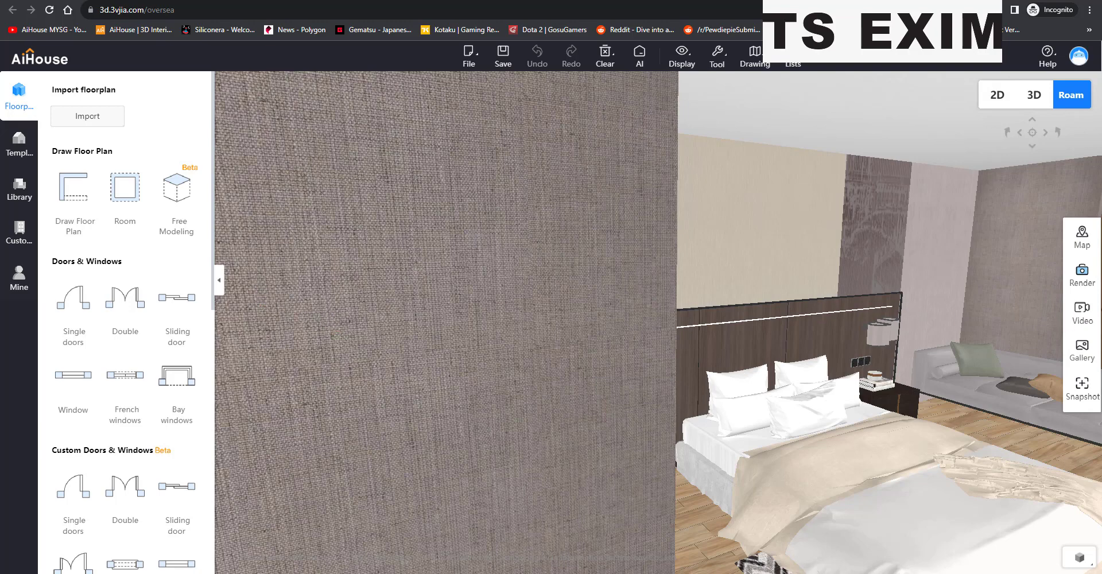
Enter the video workspace and turn the camera past the shower back to the bed and sofa.
left_click(1086, 318)
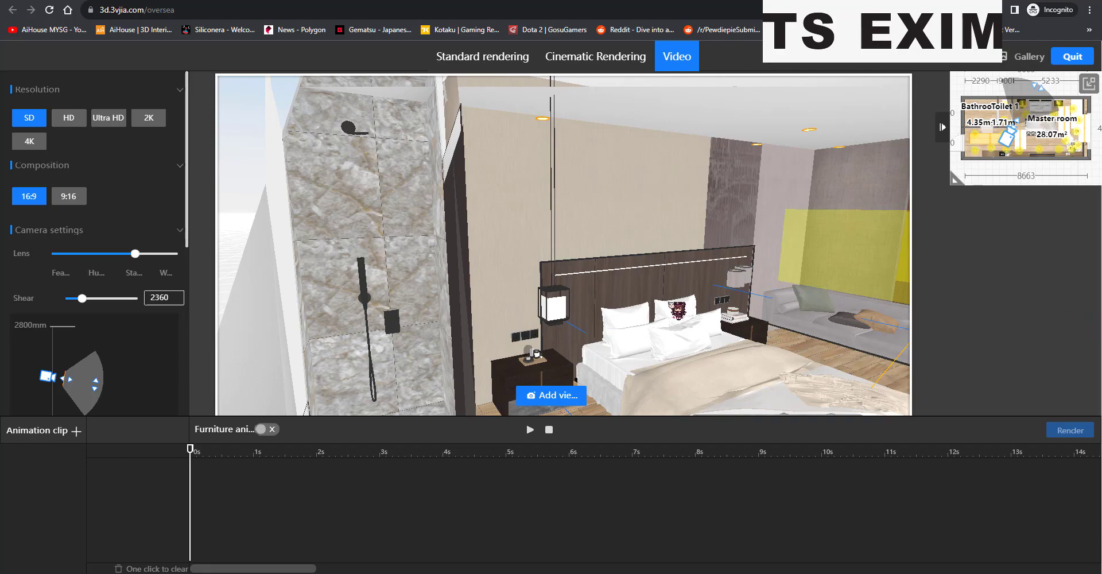
mouse_move(680, 313)
left_mouse_down()
mouse_move(574, 271)
mouse_move(763, 270)
left_mouse_up()
left_click_drag(680, 275, 763, 272)
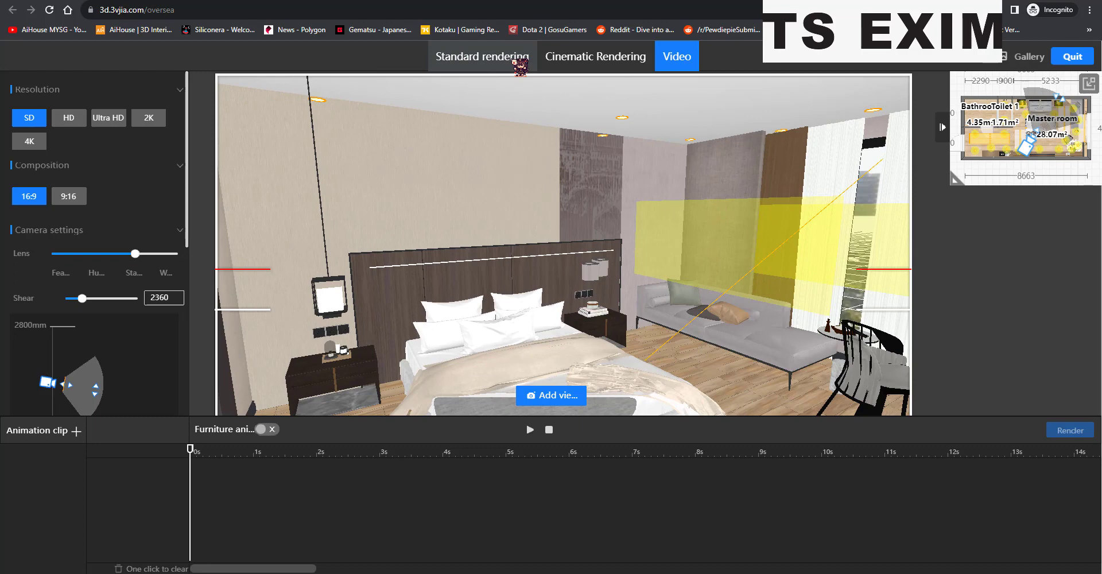
left_click(520, 65)
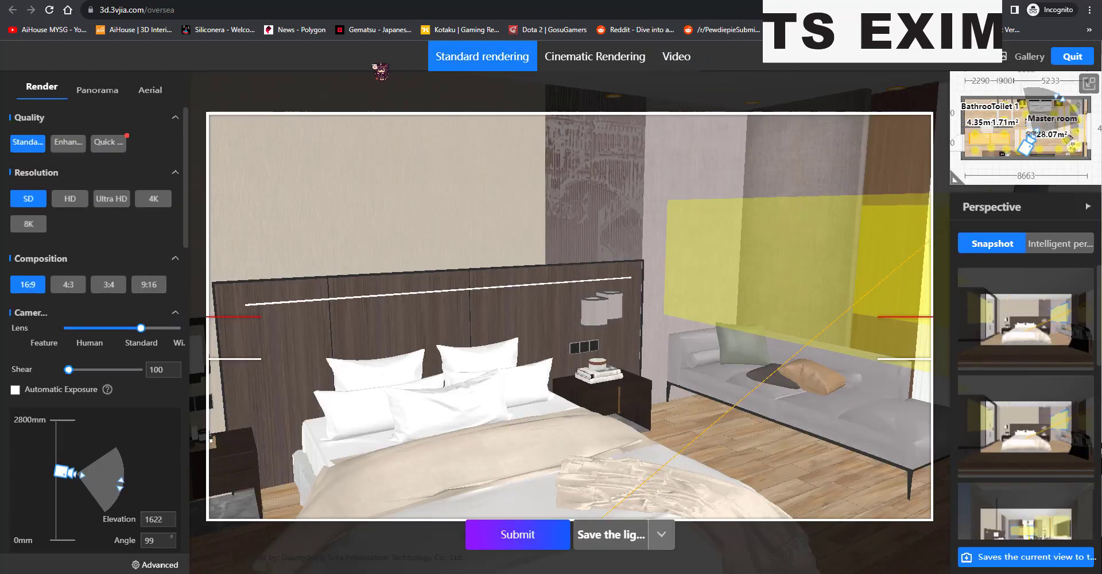
scroll(91, 180, "down", 5)
scroll(92, 179, "down", 5)
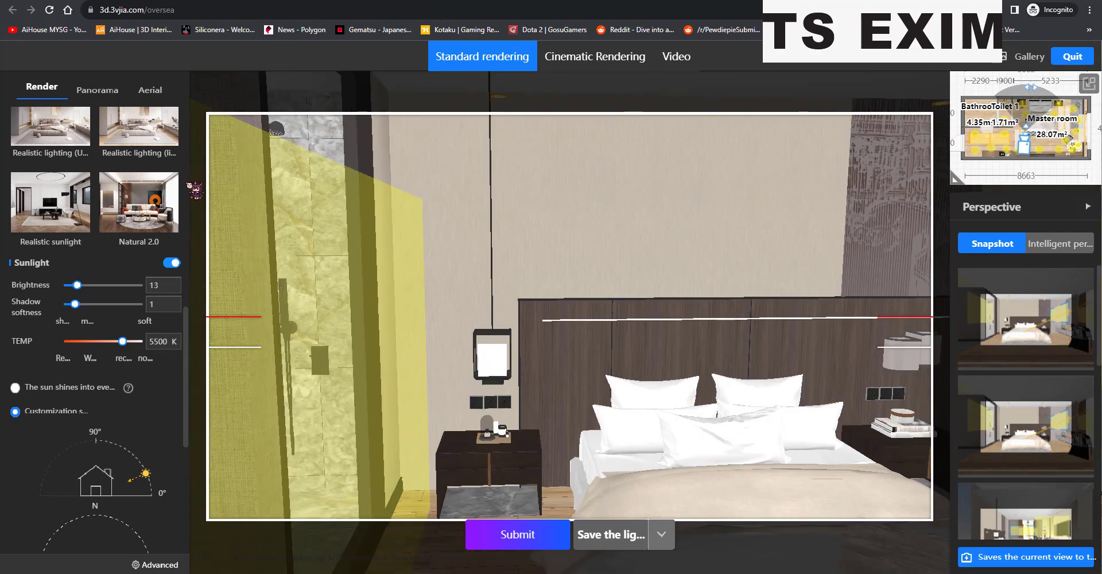
scroll(81, 279, "up", 5)
scroll(81, 279, "down", 3)
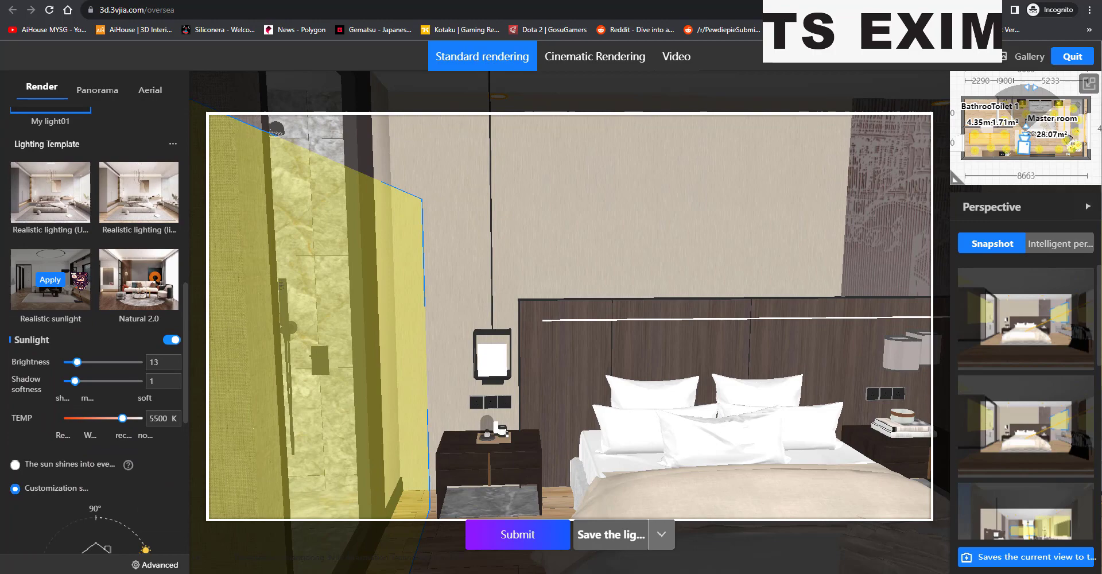
scroll(81, 280, "up", 4)
scroll(92, 241, "up", 2)
scroll(102, 209, "up", 4)
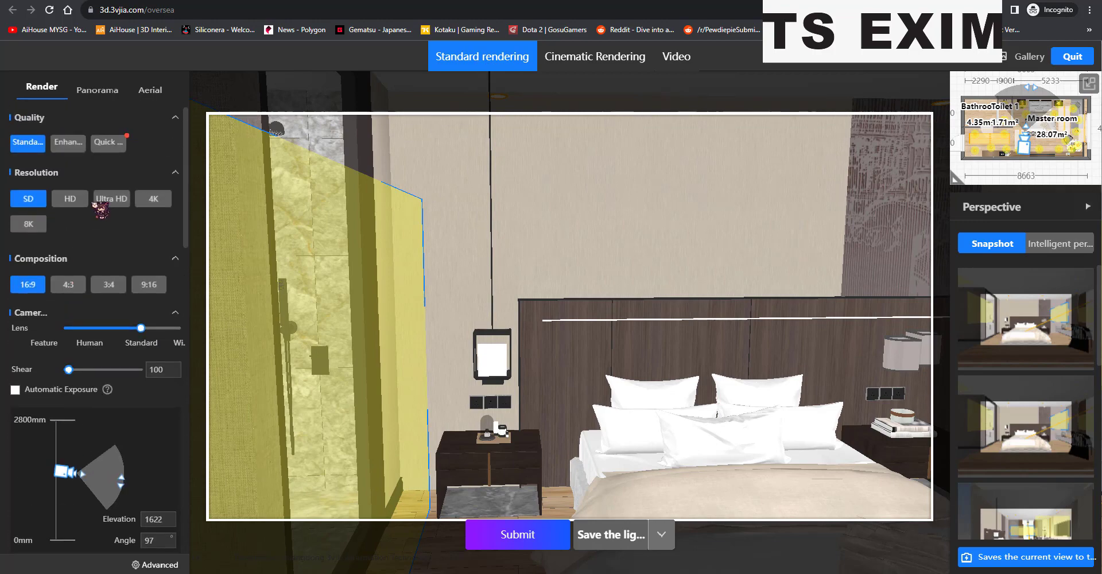
Set the camera Shear to 1000, then bring the Sunlight settings into view.
left_click(693, 61)
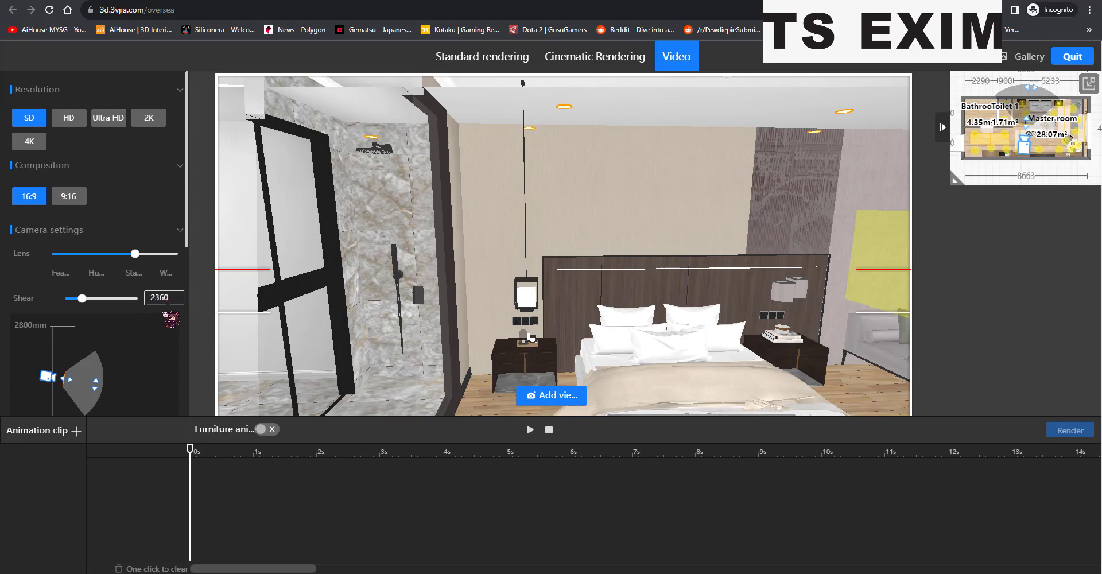
left_click(80, 298)
left_click(166, 297)
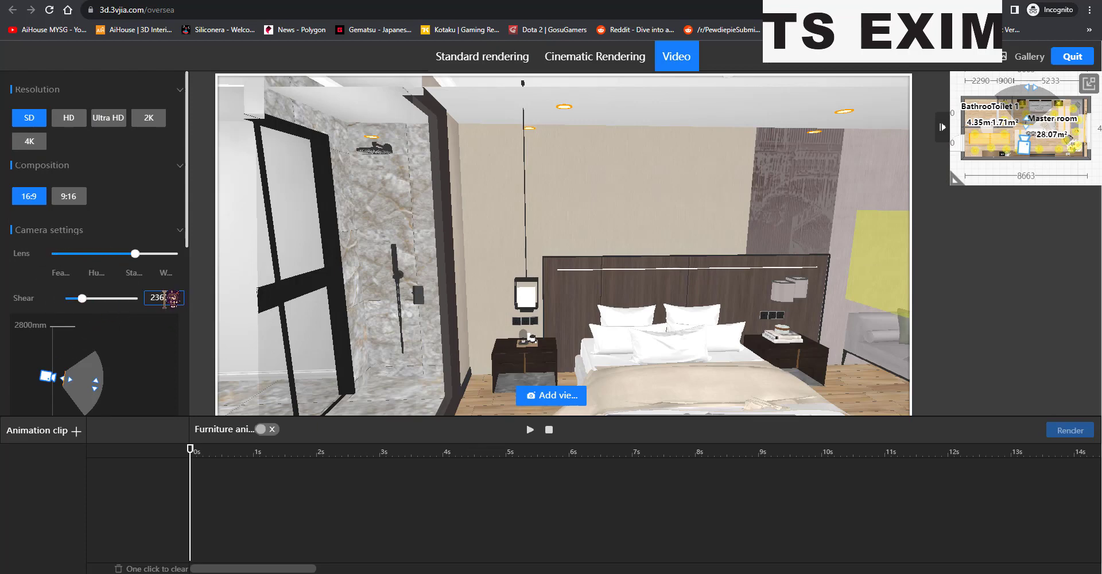
type("1000")
key("Return")
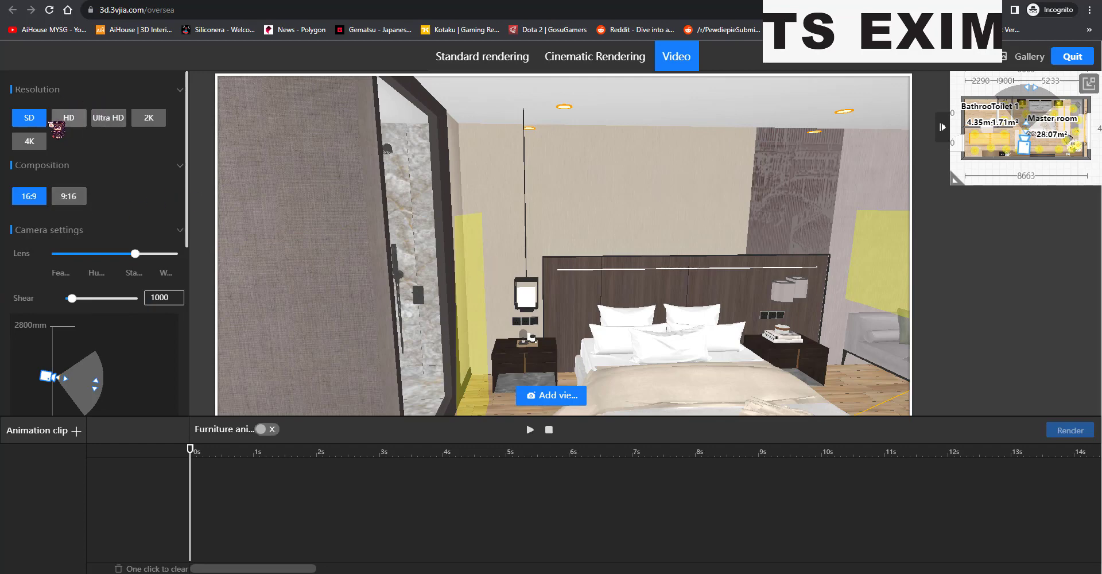
scroll(67, 143, "down", 1)
scroll(70, 155, "down", 1)
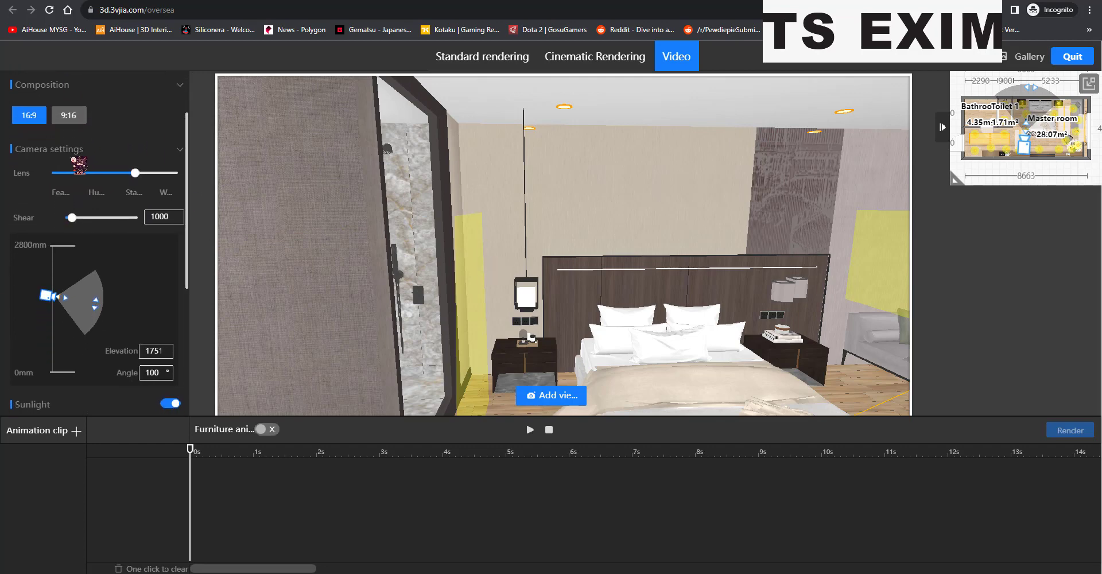
scroll(75, 163, "down", 1)
scroll(77, 169, "down", 1)
scroll(79, 178, "down", 1)
scroll(82, 189, "down", 2)
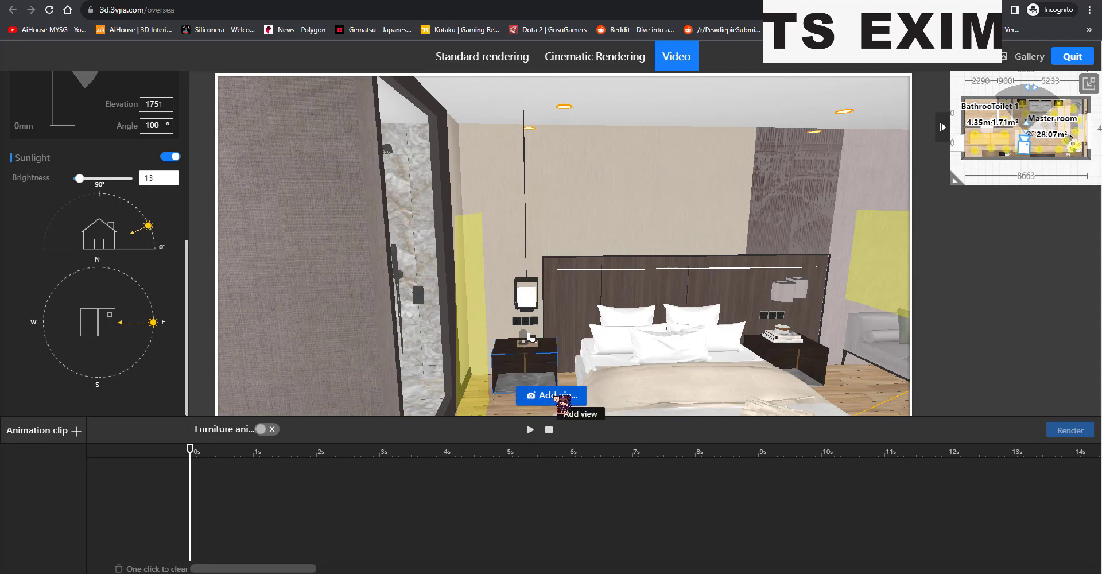
Swing the camera around to the entrance so it looks into the bedroom.
mouse_move(584, 322)
left_mouse_down()
mouse_move(549, 328)
mouse_move(650, 321)
mouse_move(492, 281)
mouse_move(492, 263)
mouse_move(366, 194)
left_mouse_up()
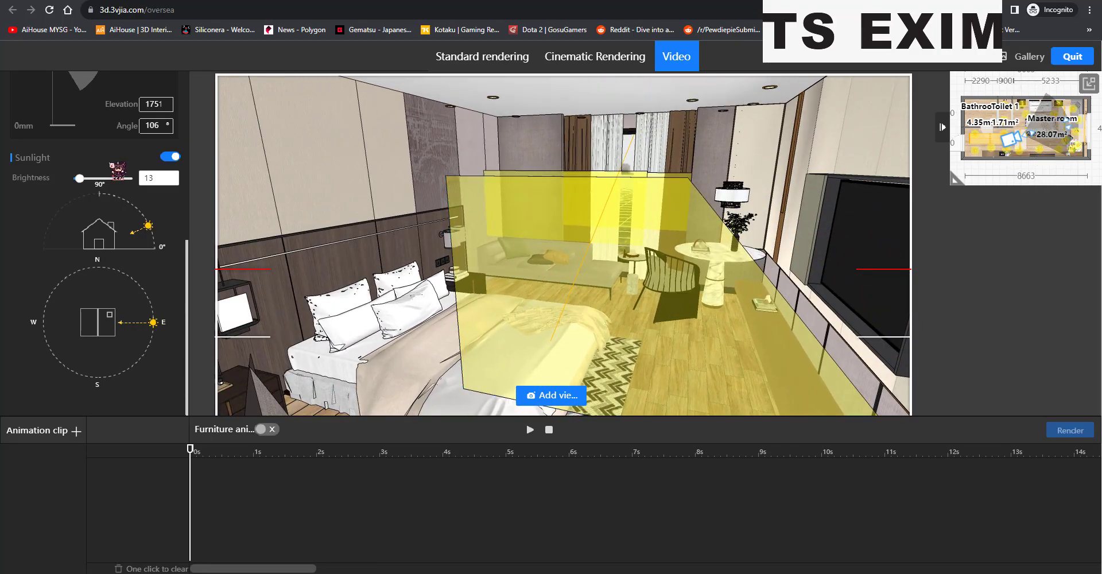
scroll(164, 166, "up", 1)
scroll(169, 229, "up", 1)
scroll(172, 270, "up", 1)
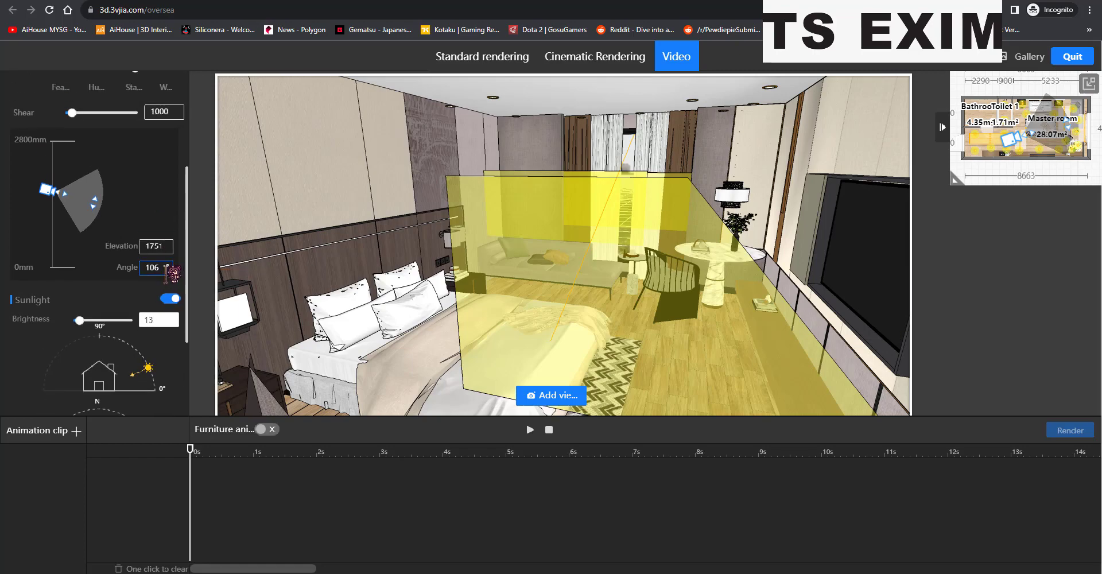
double_click(150, 267)
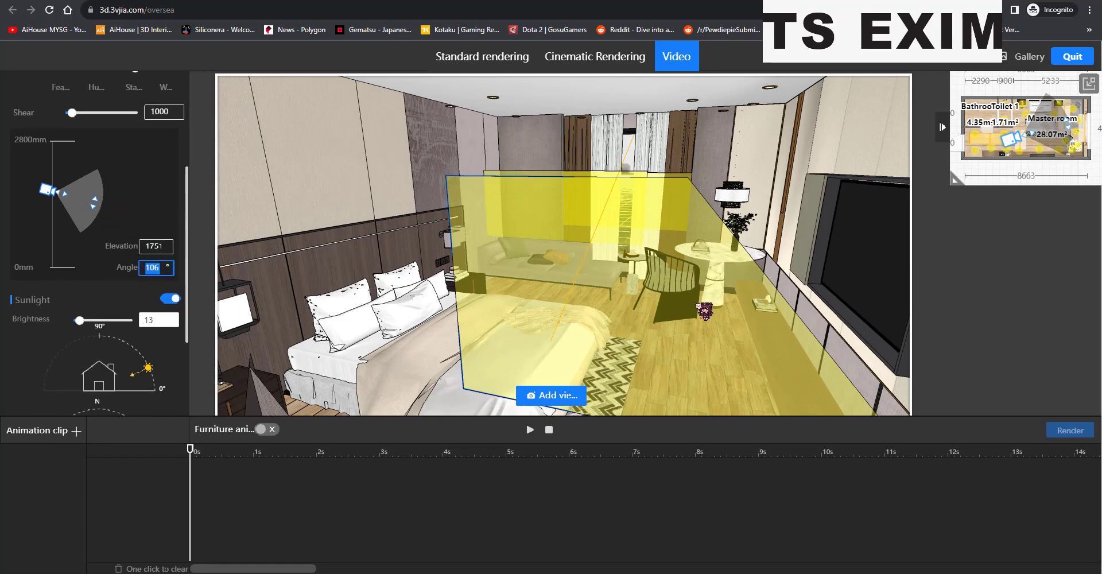
type("109")
left_click_drag(704, 310, 573, 310)
scroll(177, 141, "up", 1)
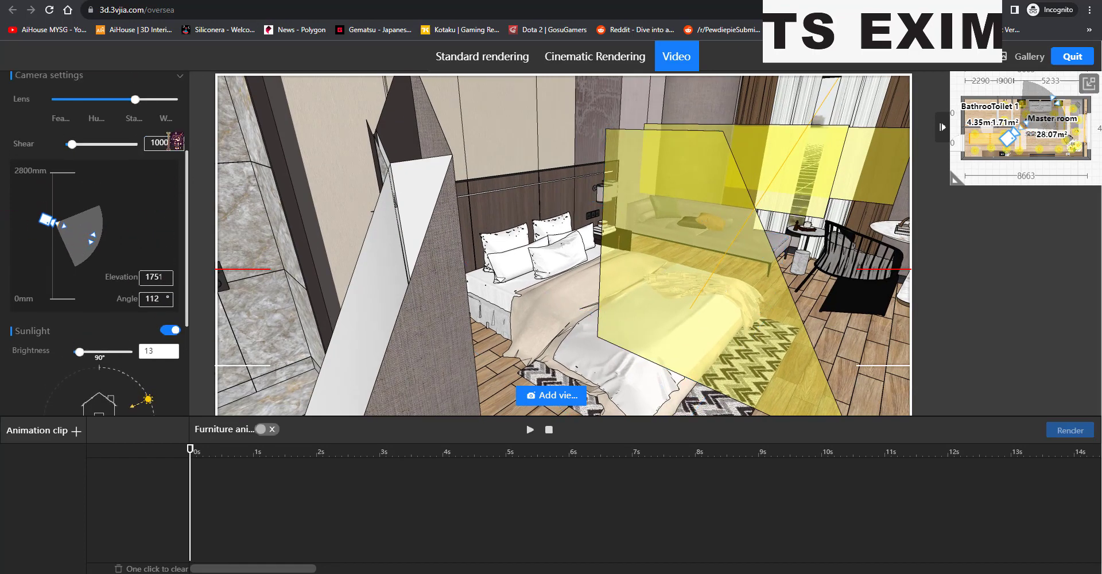
Lower the camera Shear to 100 and adjust the elevation to 1495.
left_click(173, 143)
key("BackSpace")
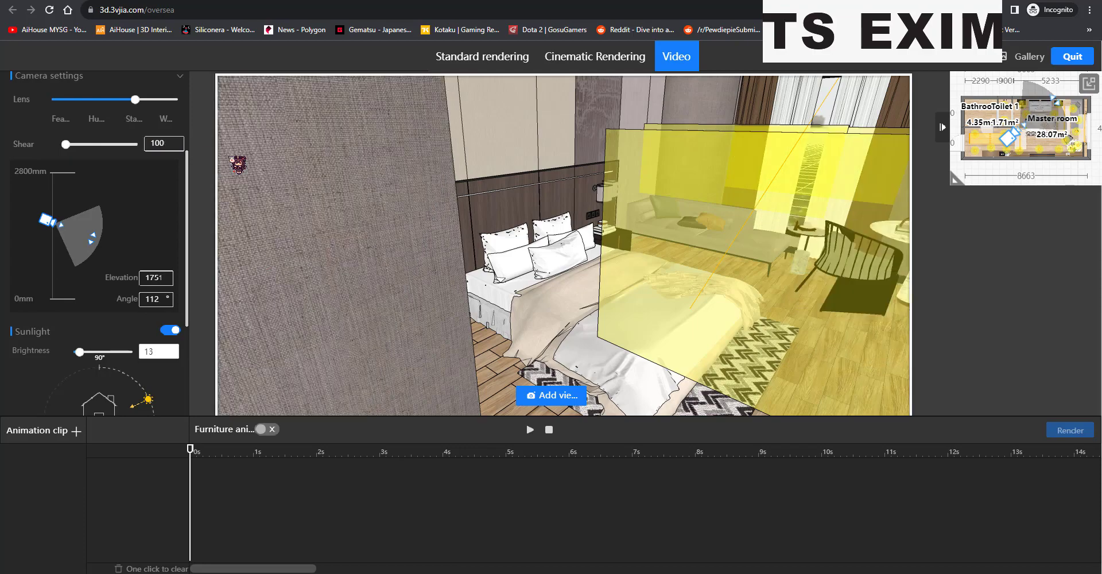
scroll(635, 344, "down", 2)
scroll(634, 304, "down", 2)
scroll(635, 281, "down", 2)
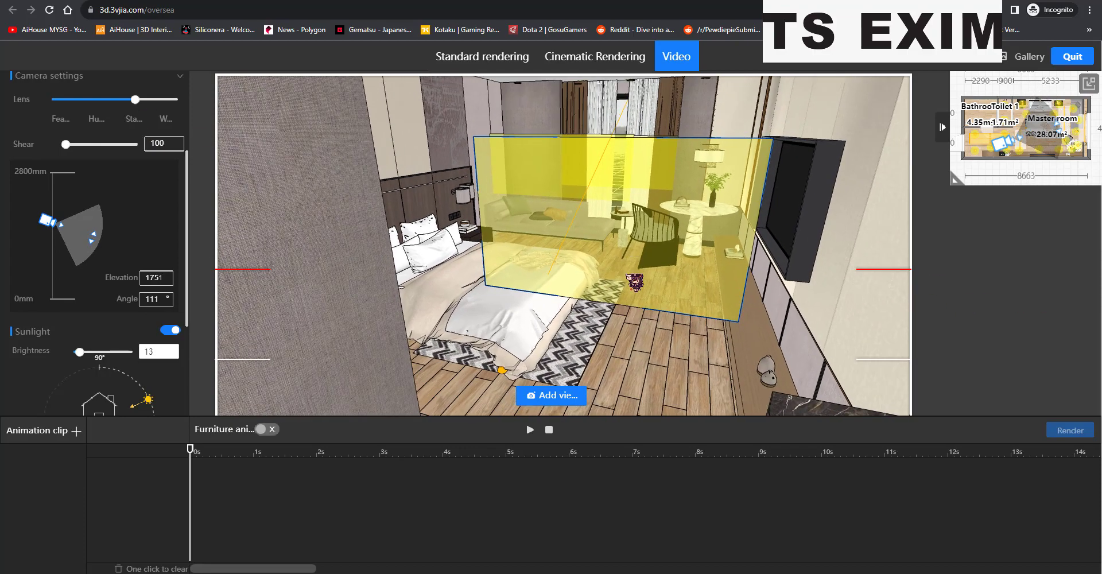
scroll(631, 292, "up", 2)
scroll(625, 301, "up", 2)
scroll(620, 310, "up", 2)
scroll(612, 320, "up", 2)
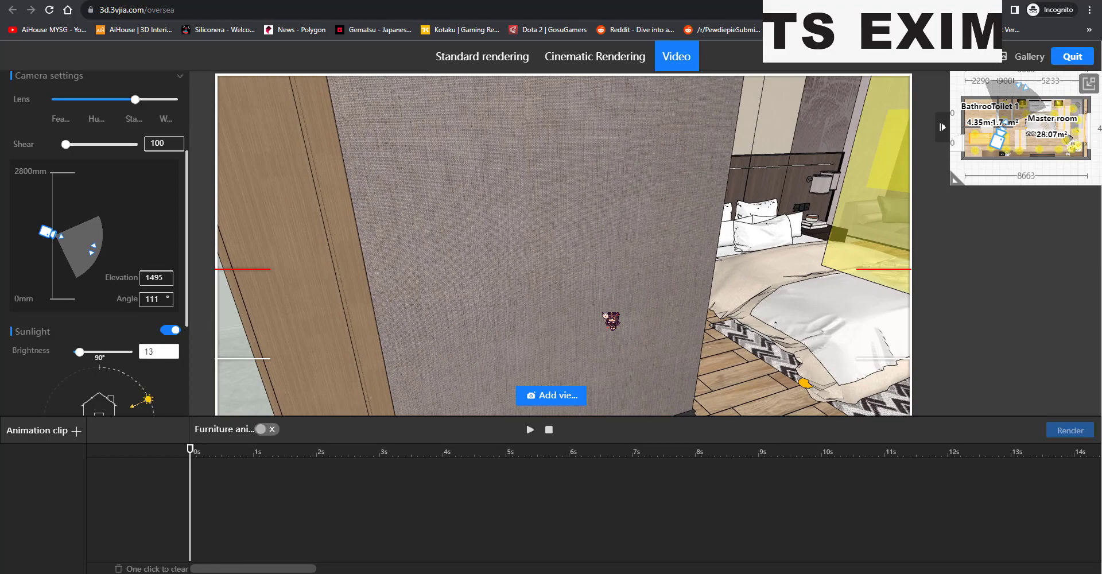
scroll(611, 320, "down", 3)
scroll(649, 386, "down", 2)
scroll(643, 364, "down", 2)
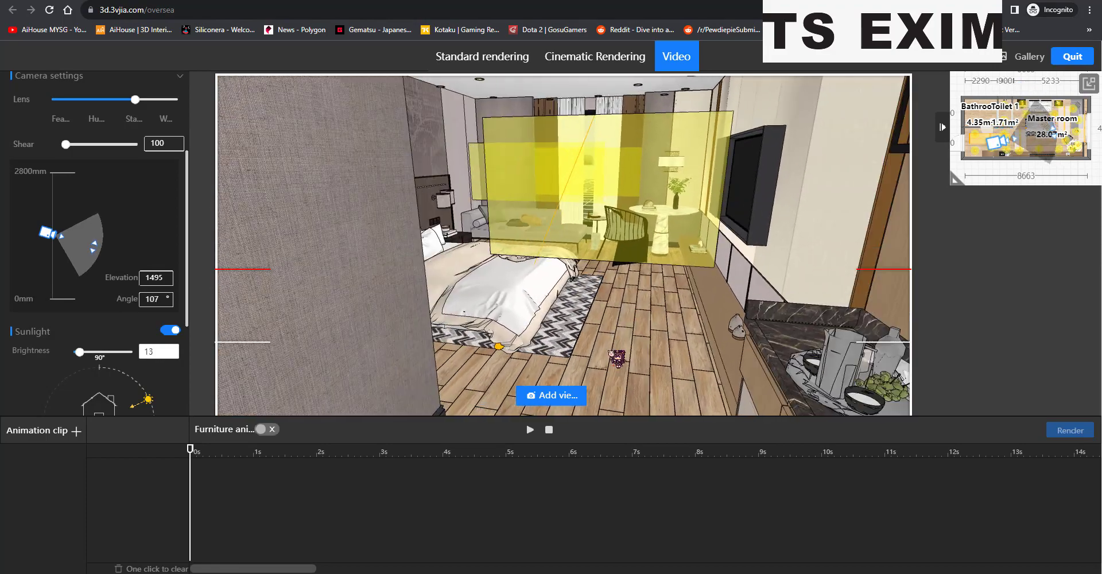
Add the entrance view and a bed close-up as two camera keyframes.
left_click(563, 401)
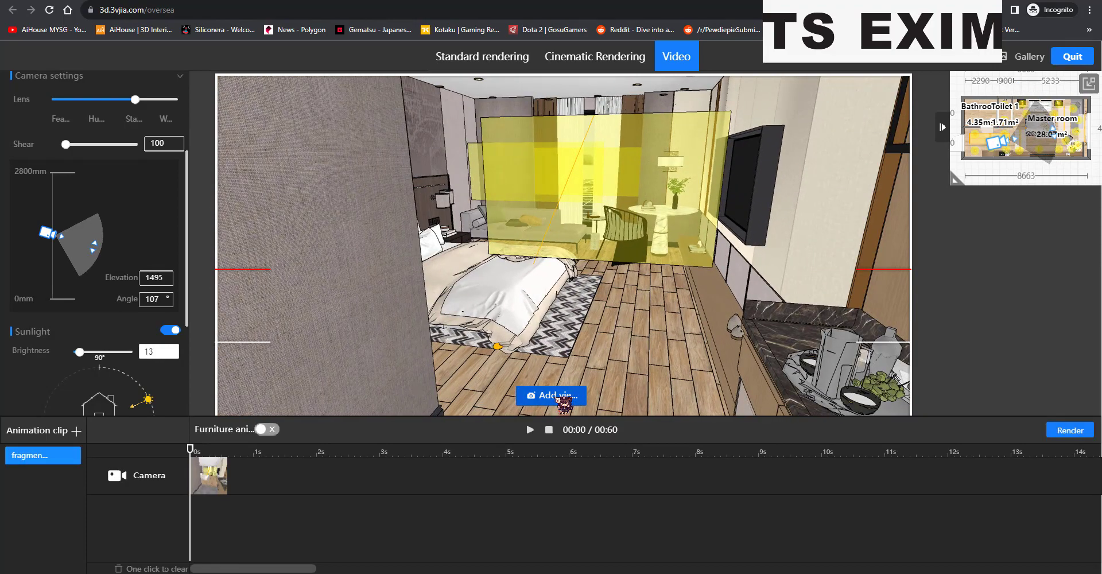
scroll(624, 322, "up", 2)
scroll(624, 322, "up", 2)
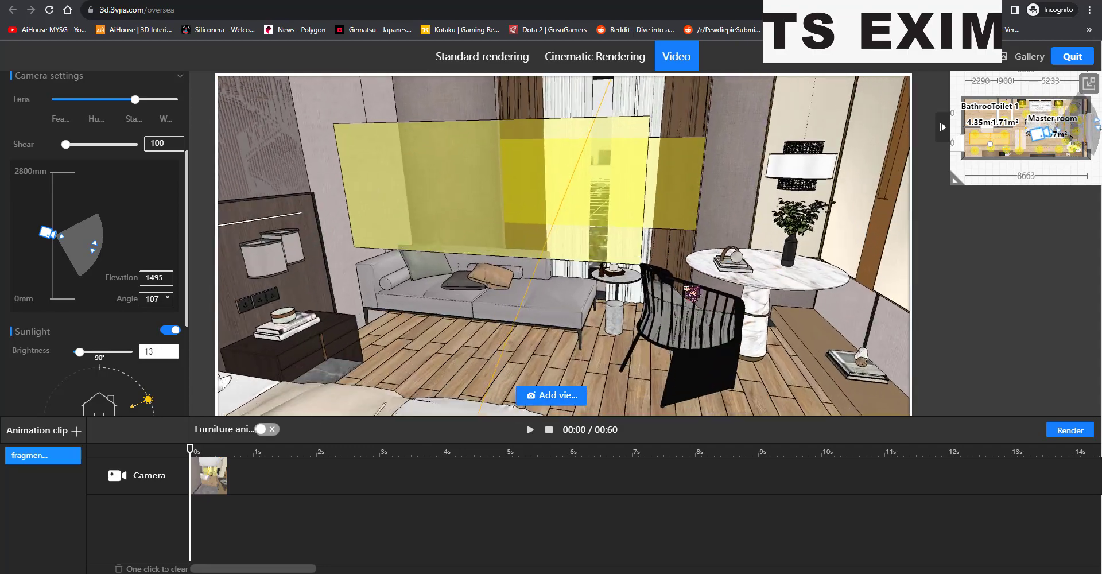
left_click_drag(625, 322, 448, 313)
scroll(503, 308, "down", 2)
scroll(509, 313, "up", 2)
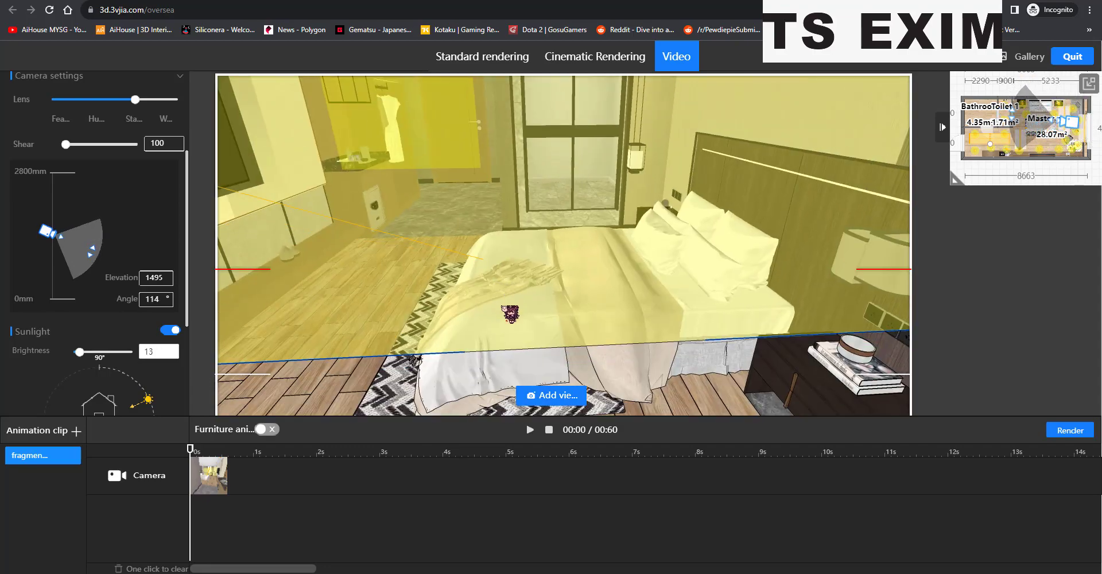
left_click(556, 396)
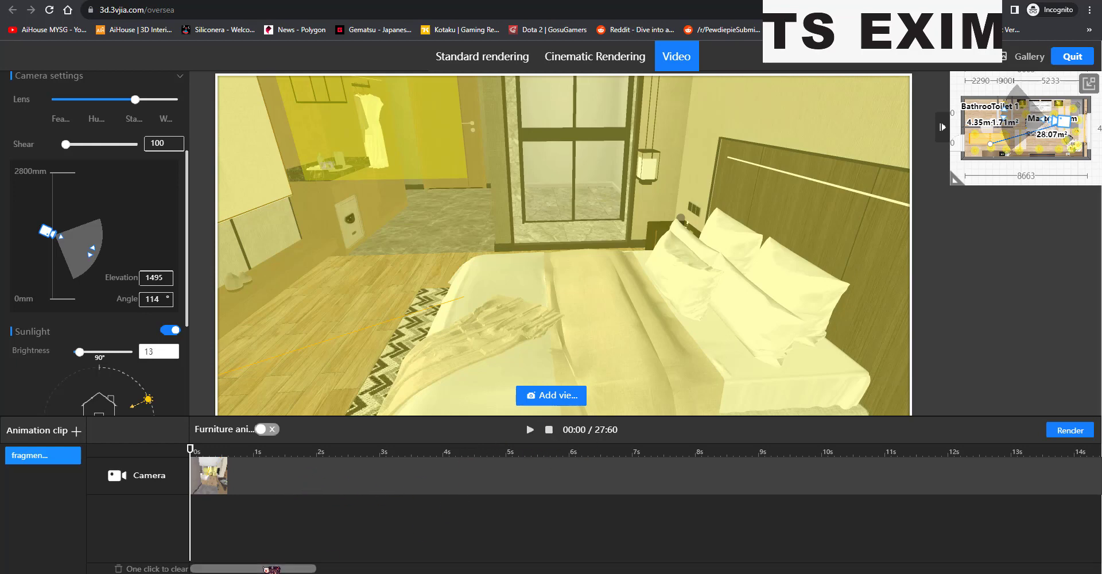
Move the bed close-up keyframe from about 19.6 s to about 5.5 s on the timeline.
left_click_drag(273, 569, 610, 570)
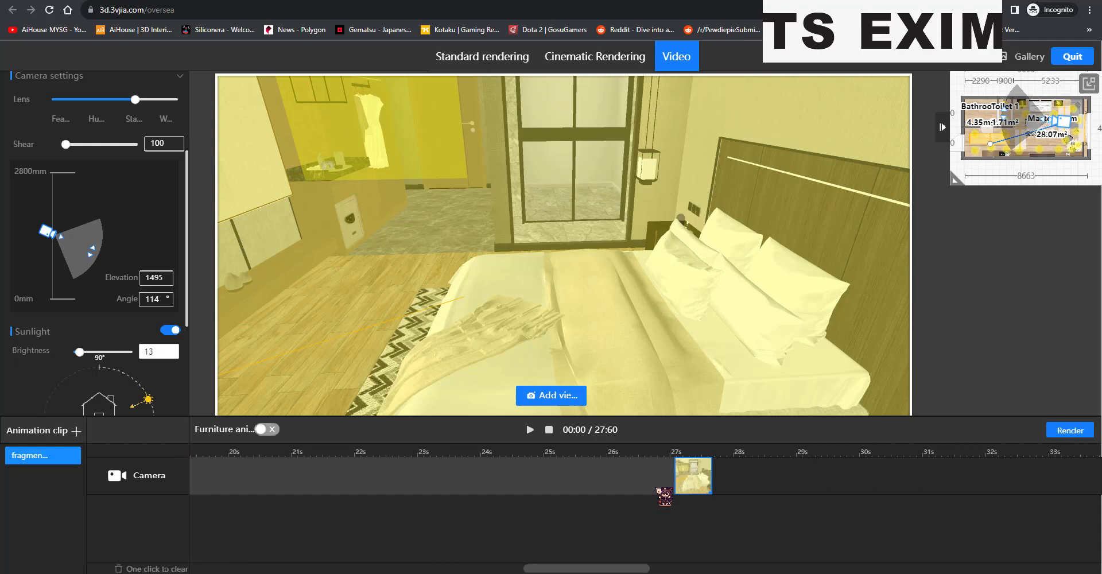
left_click_drag(699, 482, 175, 481)
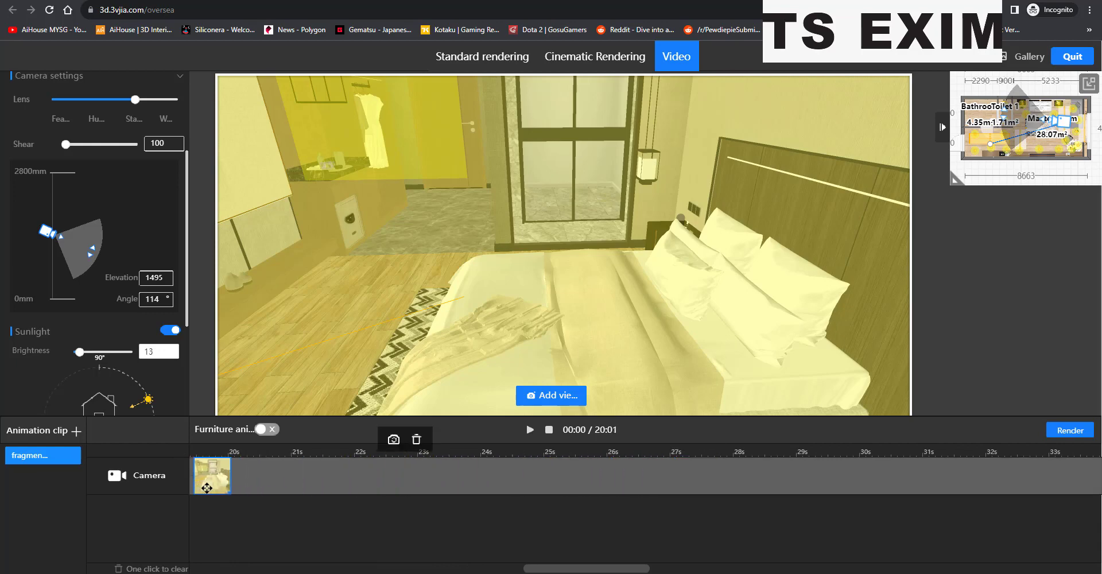
left_click_drag(564, 568, 288, 569)
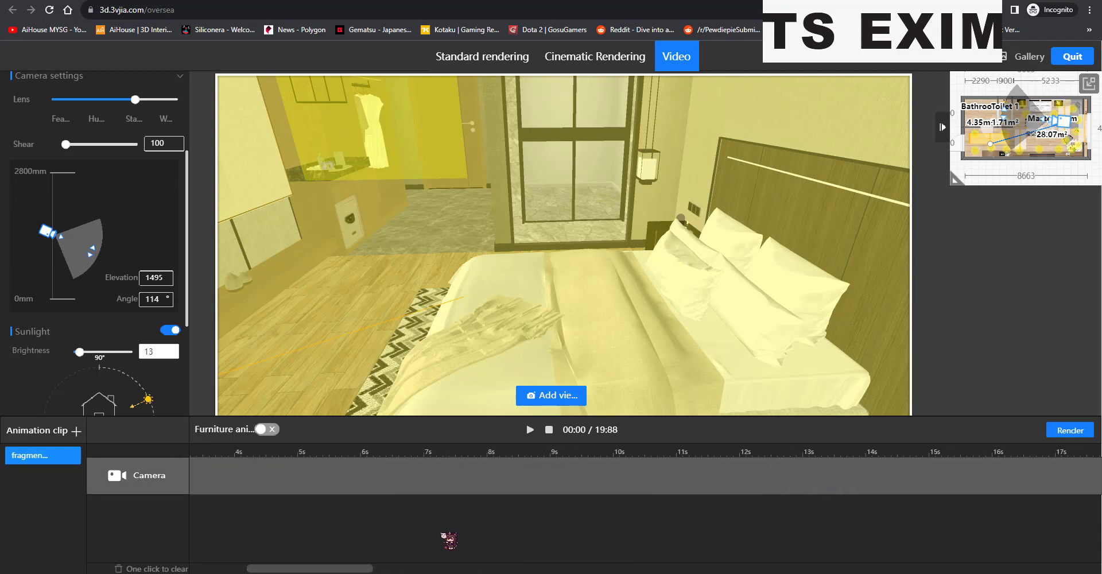
left_click_drag(356, 567, 420, 567)
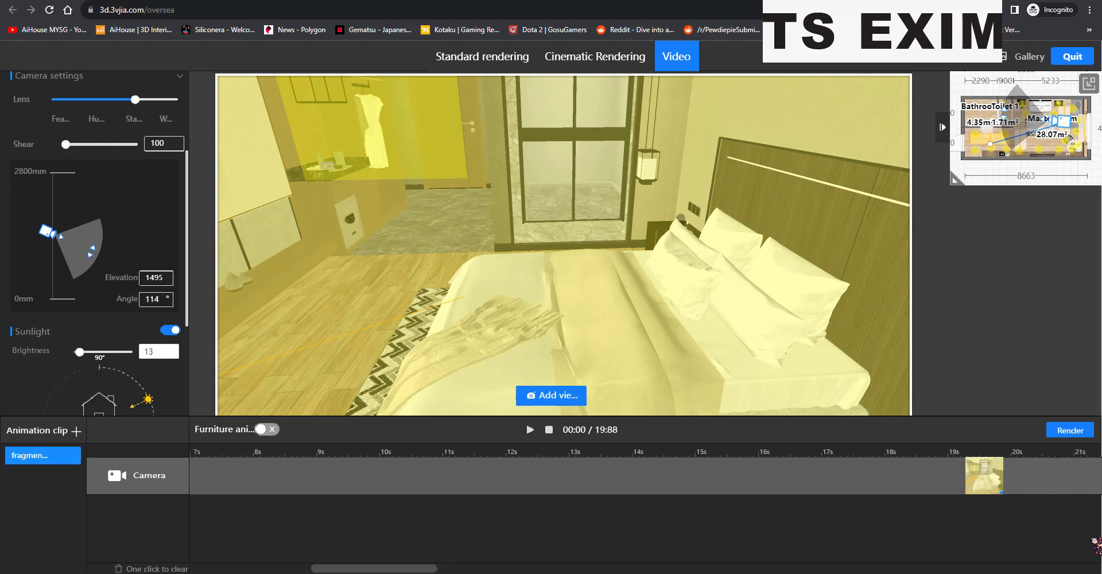
left_click_drag(998, 487, 307, 482)
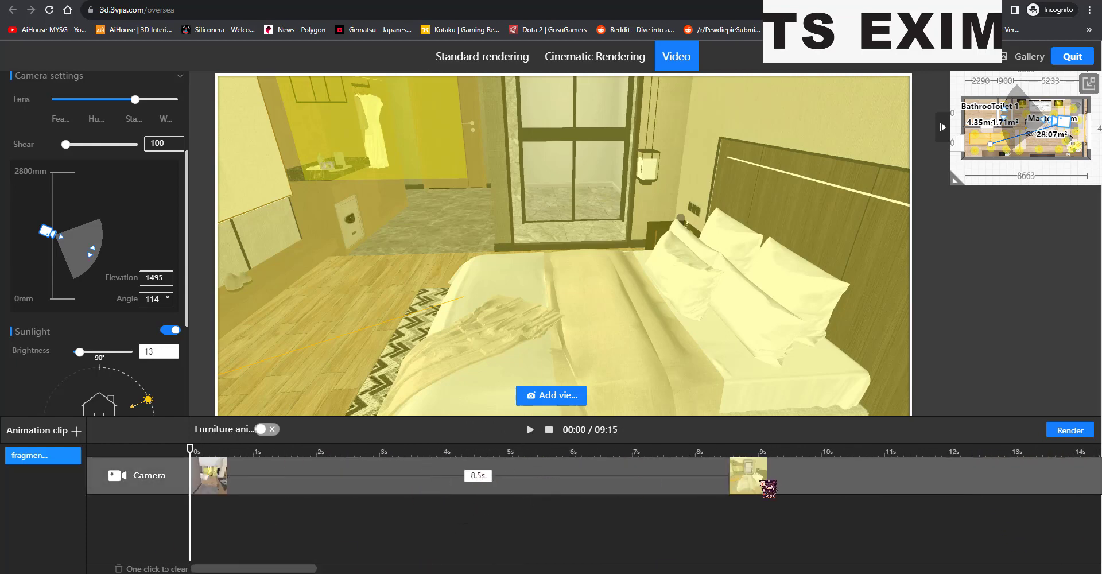
mouse_move(747, 477)
left_mouse_down()
mouse_move(518, 478)
mouse_move(527, 478)
left_mouse_up()
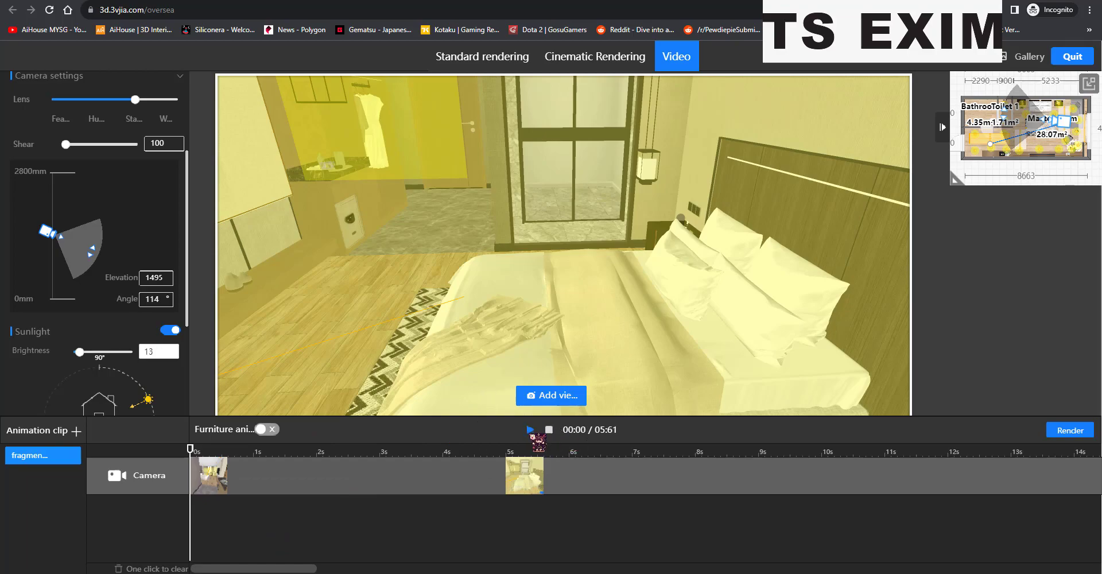
Preview the walkthrough, then update the 5 s keyframe with the current camera view.
left_click(530, 430)
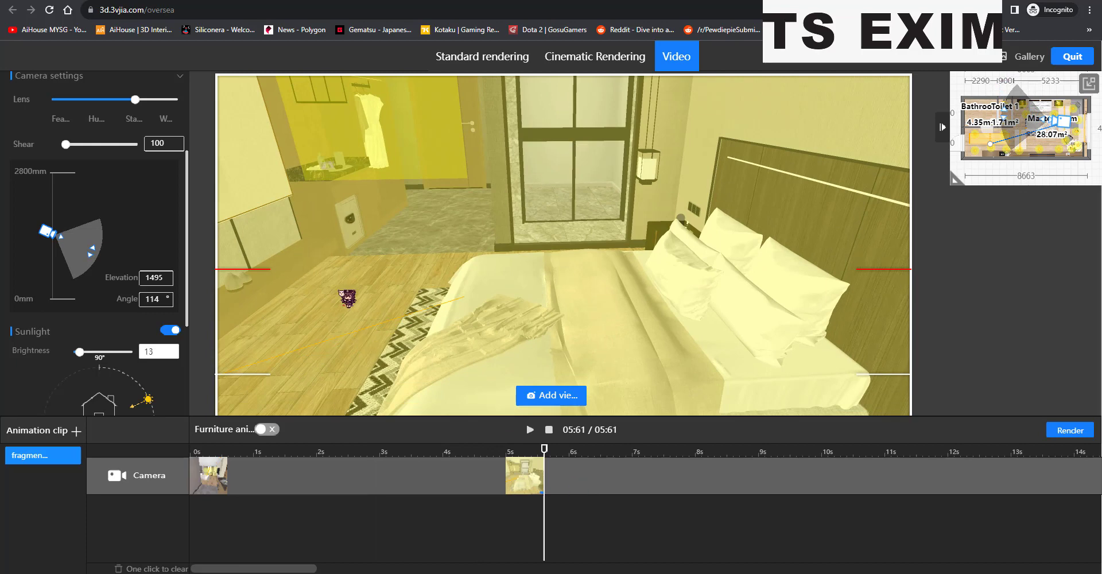
mouse_move(542, 447)
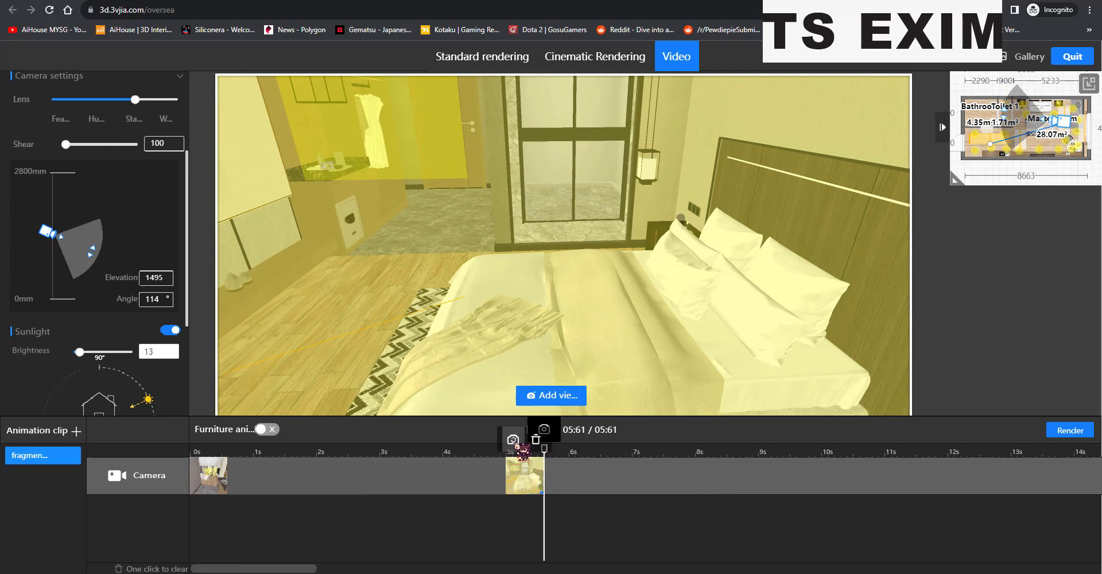
left_click(513, 442)
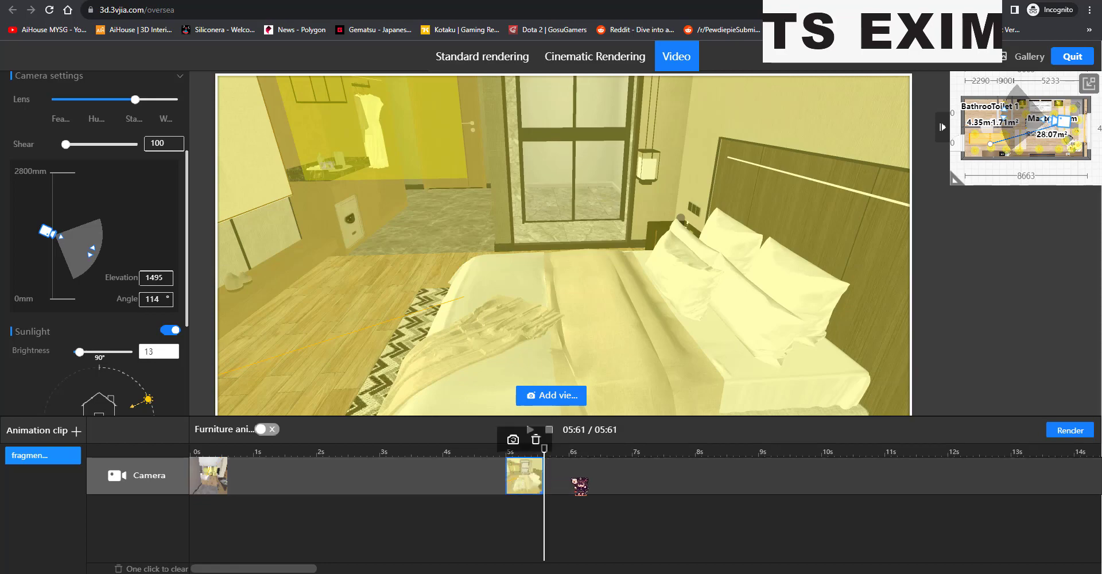
Re-aim the 5 s keyframe at the TV wall and wardrobe, then replay the walkthrough.
mouse_move(590, 289)
left_mouse_down()
mouse_move(615, 271)
mouse_move(483, 271)
mouse_move(491, 258)
left_mouse_up()
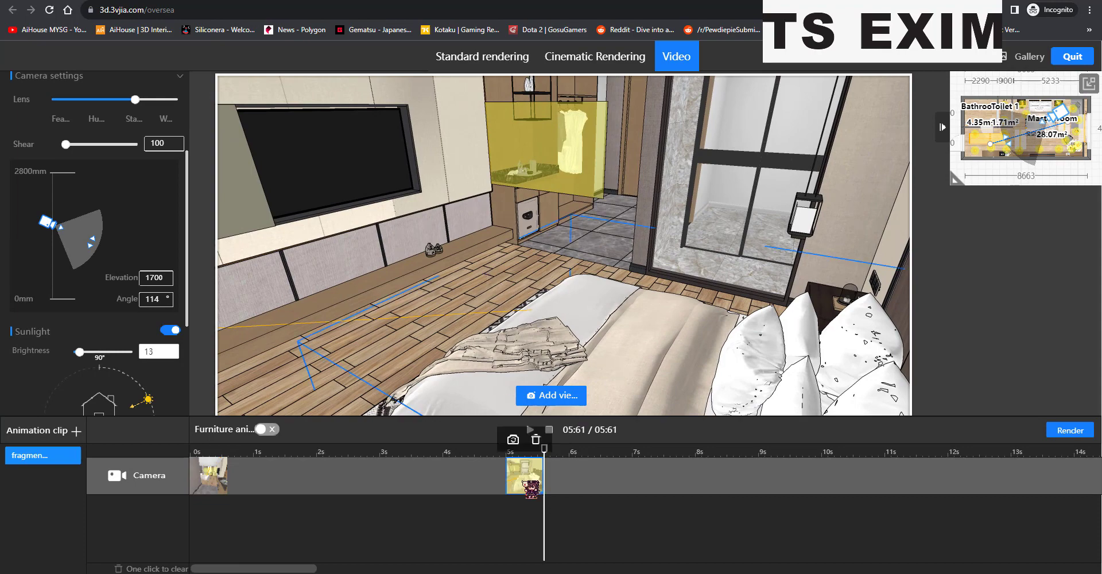
left_click(524, 475)
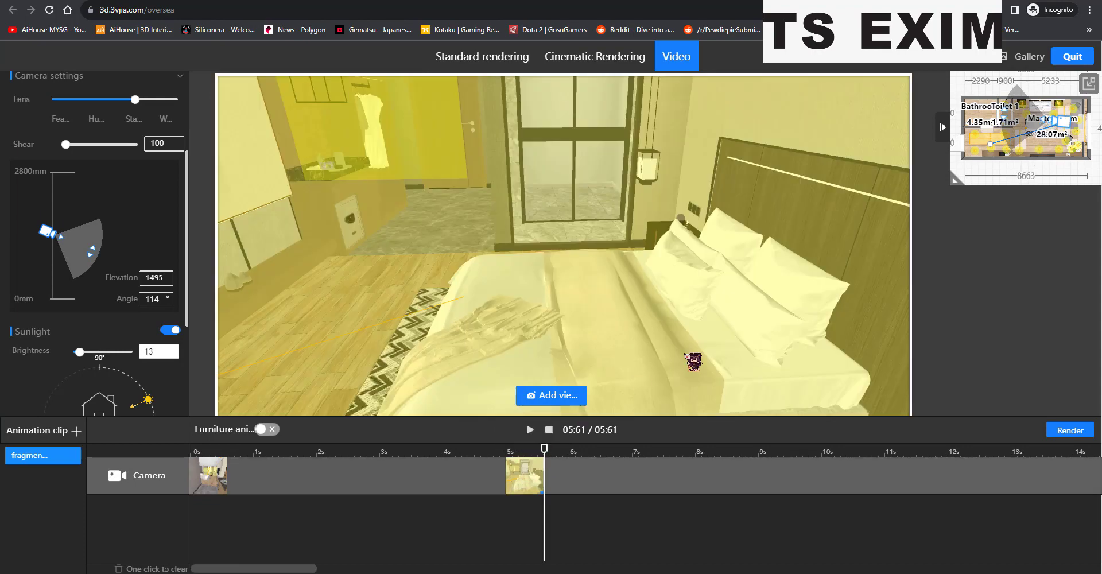
left_click_drag(693, 357, 515, 405)
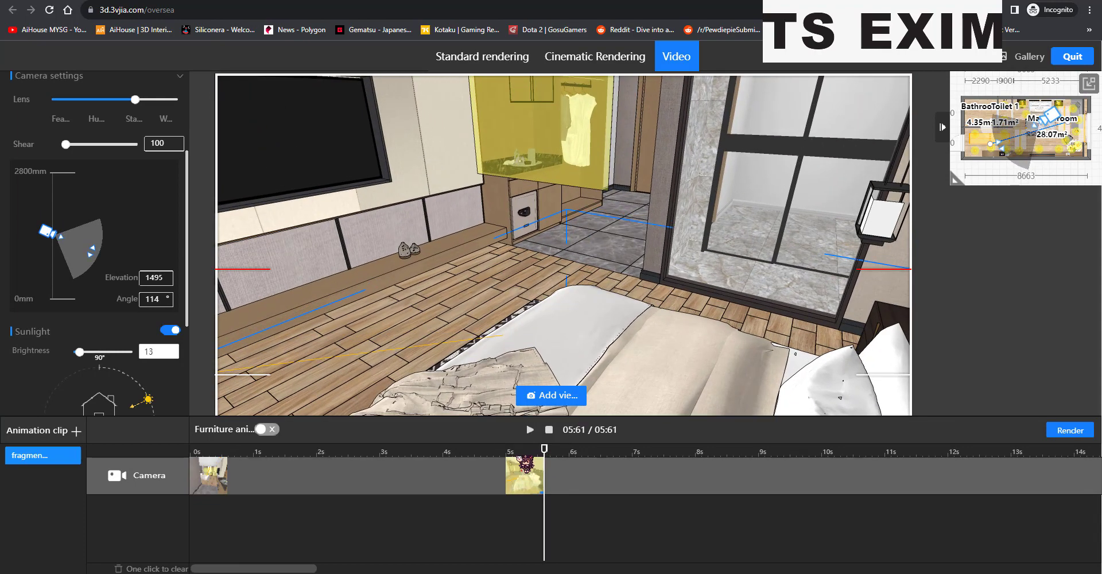
left_click(523, 461)
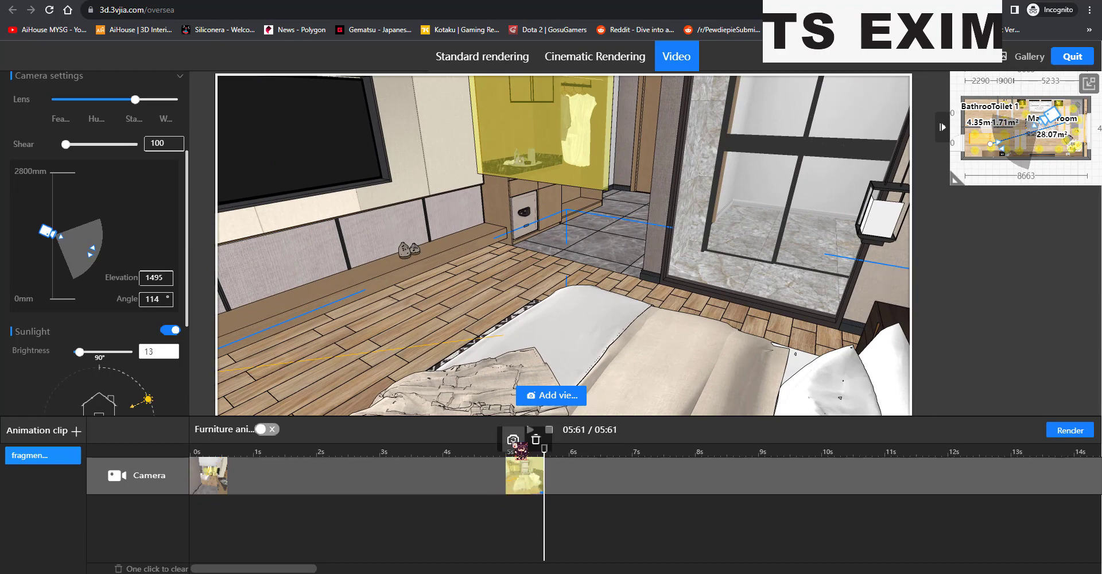
left_click(513, 440)
left_click(209, 475)
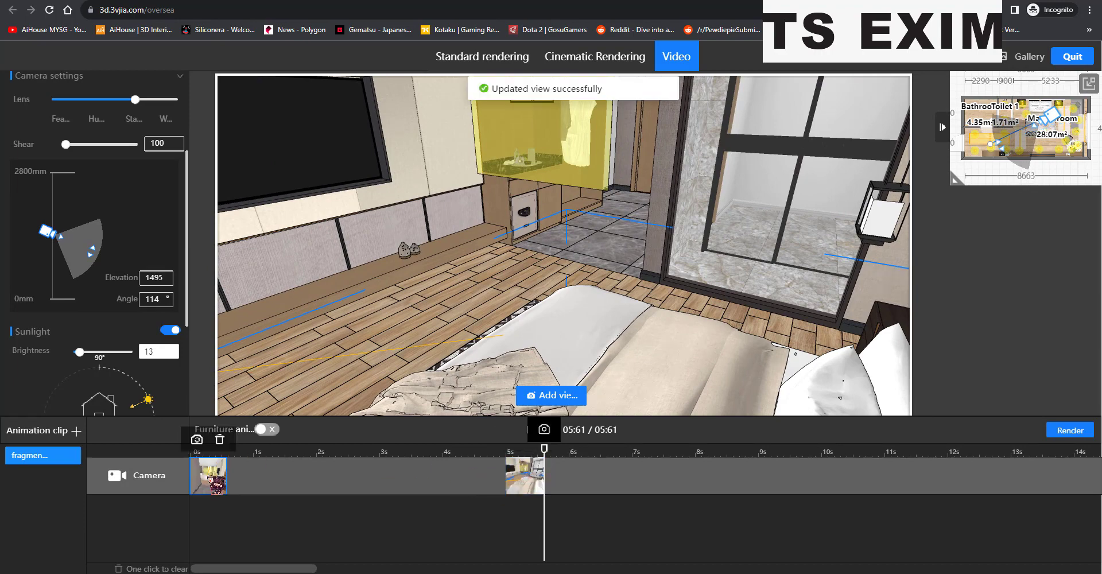
left_click(530, 430)
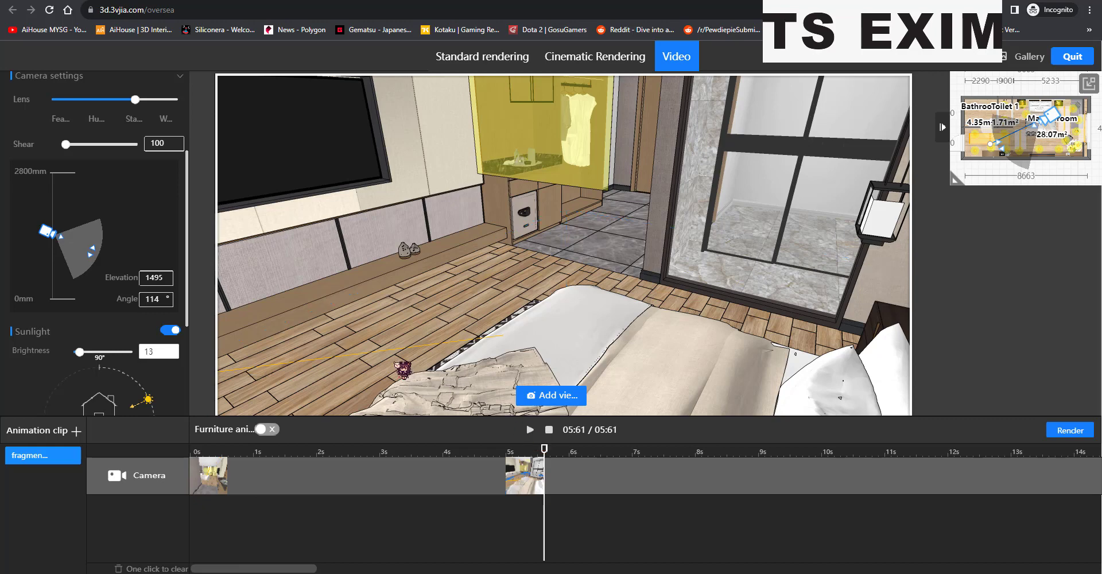
Enable Furniture animation, stretching the clip to 10:10, and preview it from the start.
left_click(220, 438)
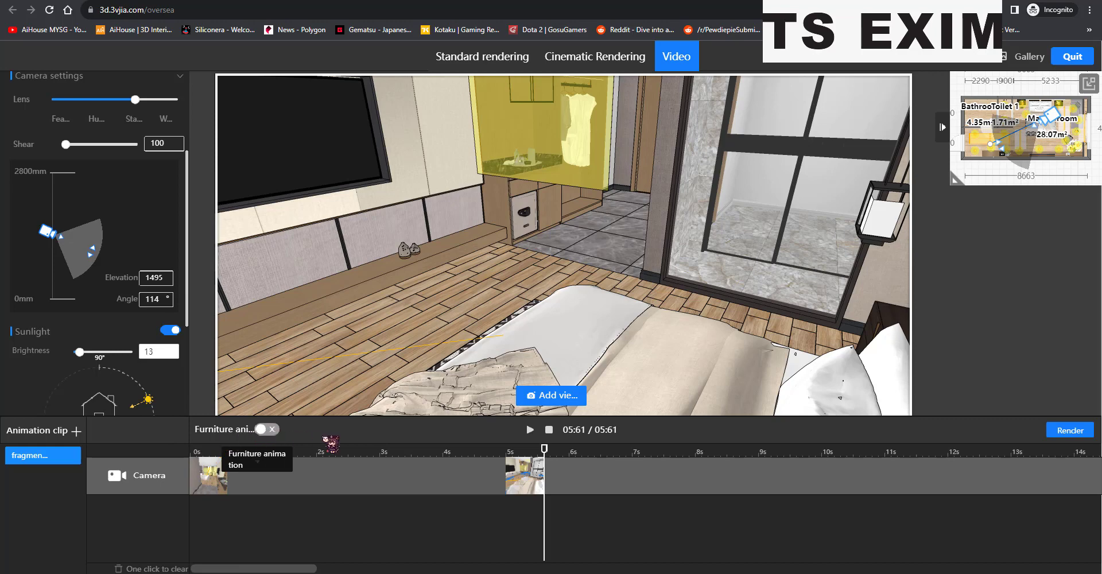
left_click(273, 431)
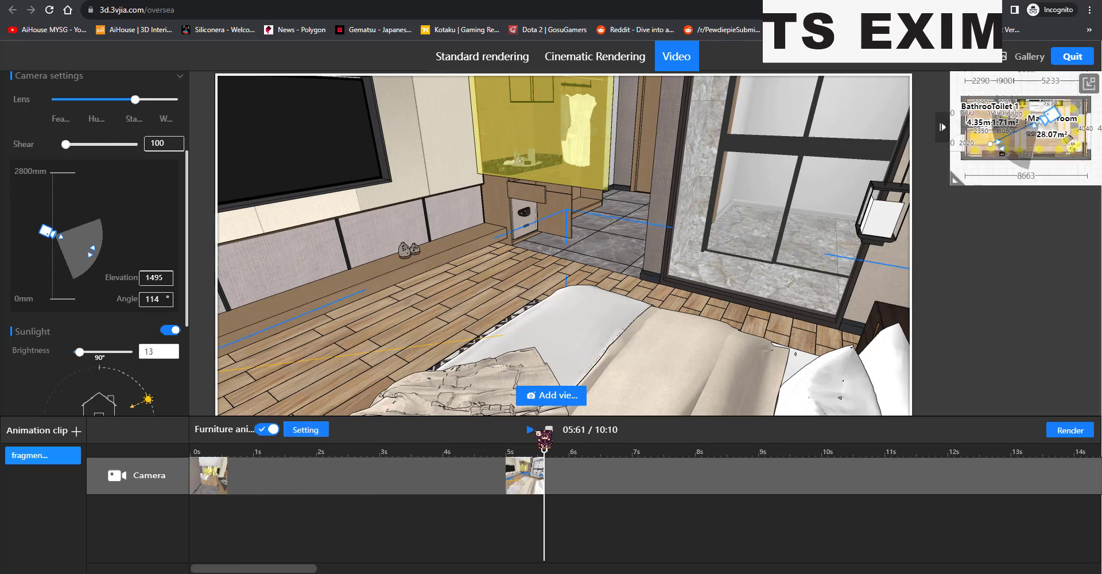
left_click(532, 429)
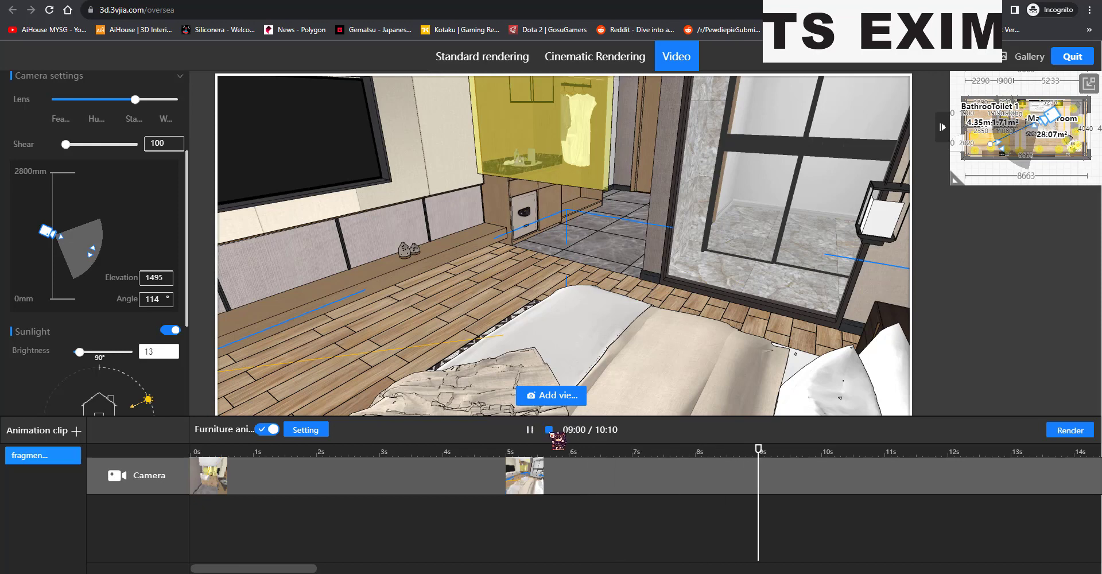
left_click(549, 429)
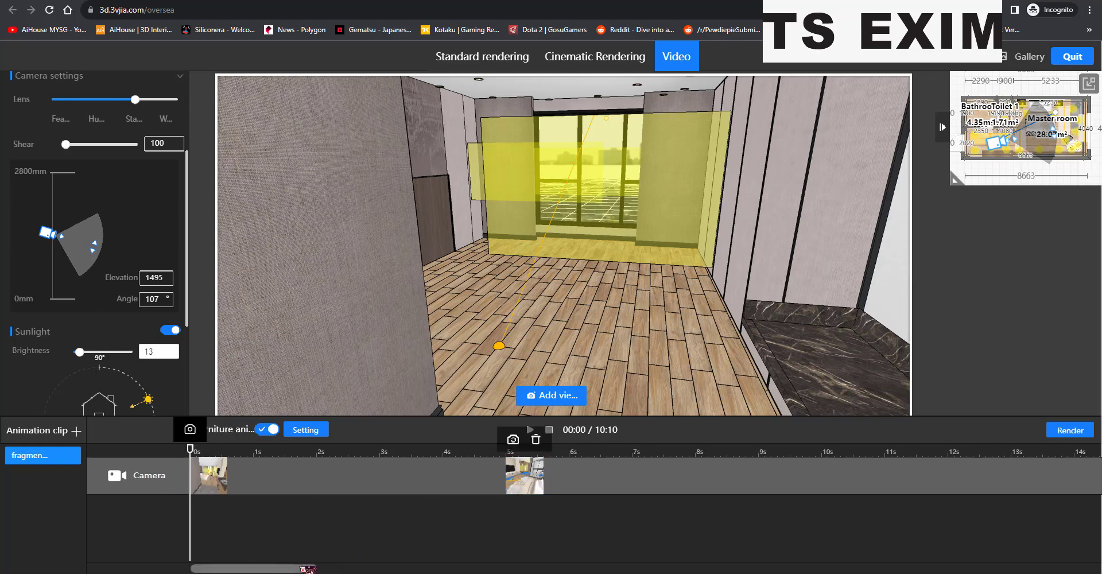
left_click_drag(310, 568, 1017, 571)
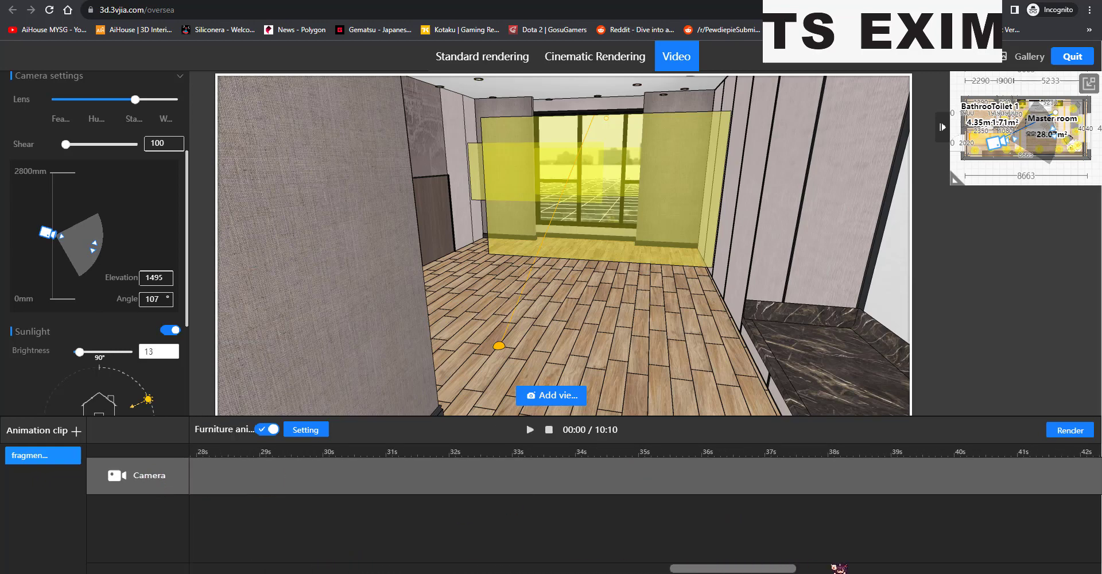
left_click_drag(1017, 571, 197, 568)
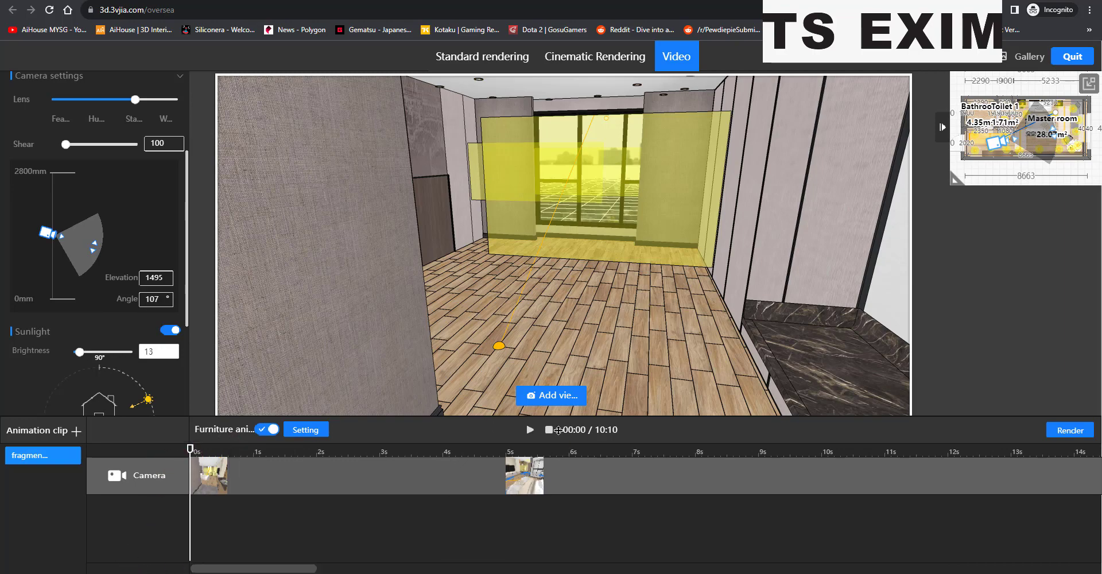
left_click(529, 429)
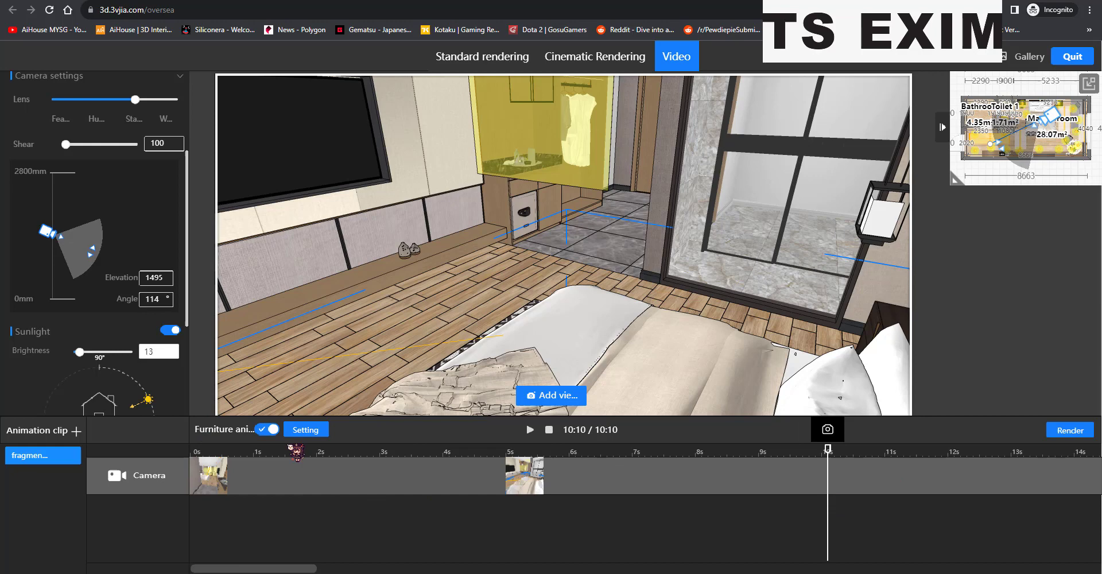
Browse the custom animation categories: cabinets, aluminum doors and windows, wood doors, tiling.
left_click(313, 430)
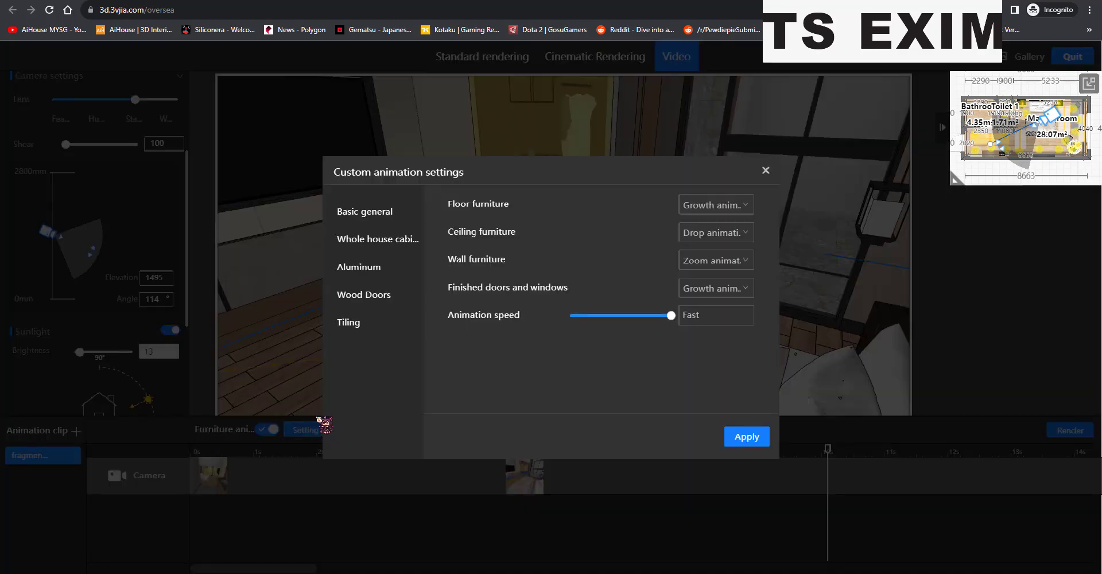
left_click(389, 240)
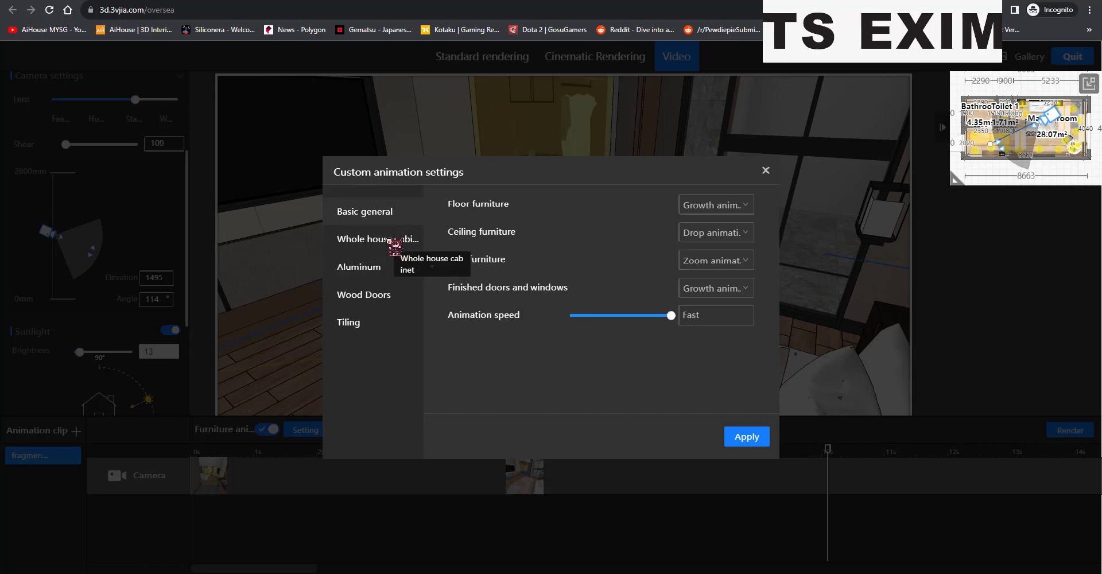
left_click(394, 244)
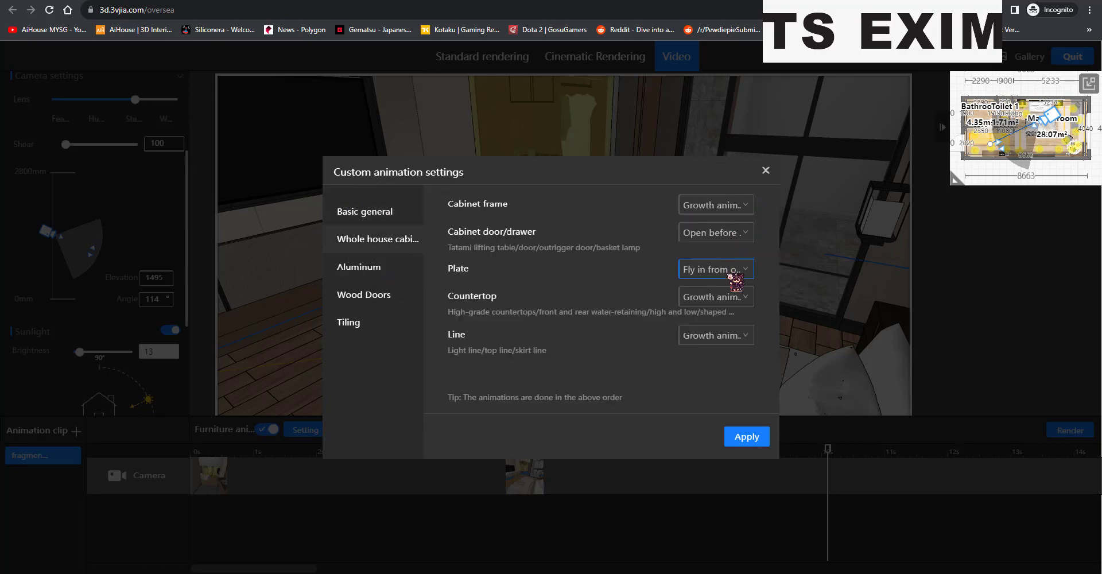
left_click(360, 271)
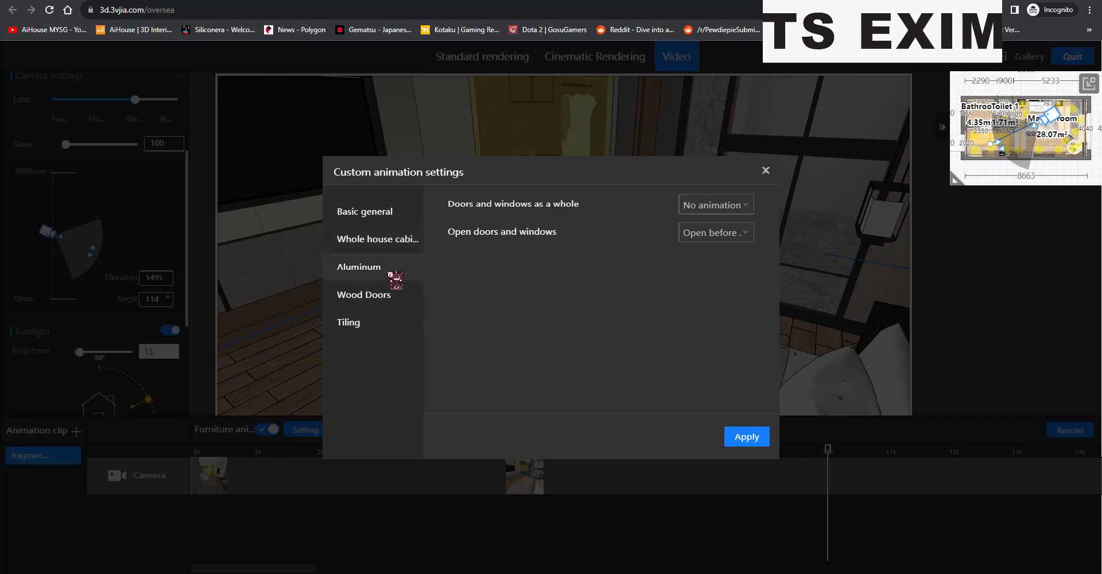
left_click(367, 304)
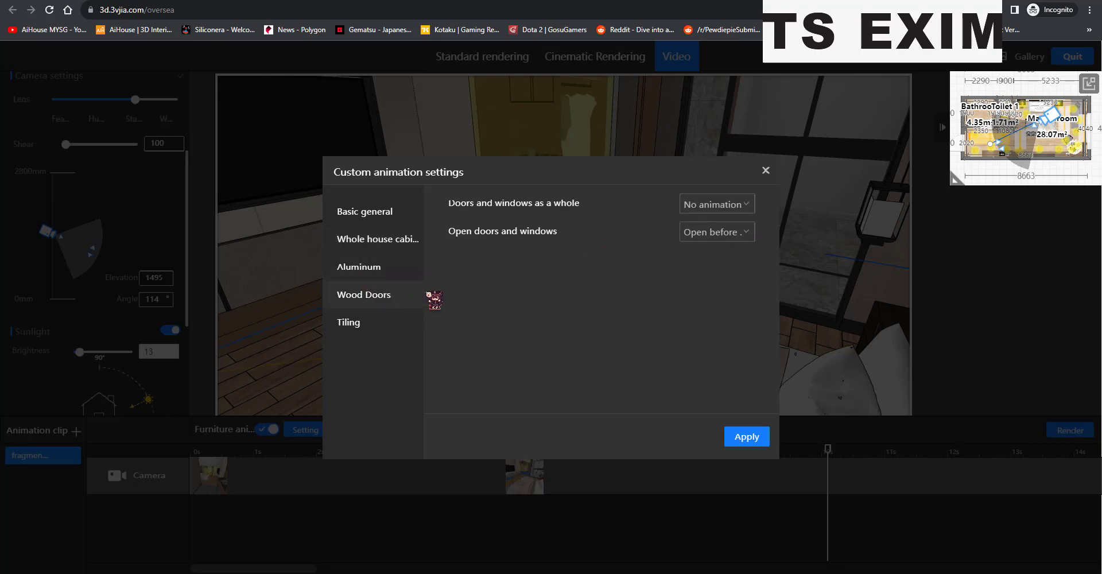
left_click(361, 326)
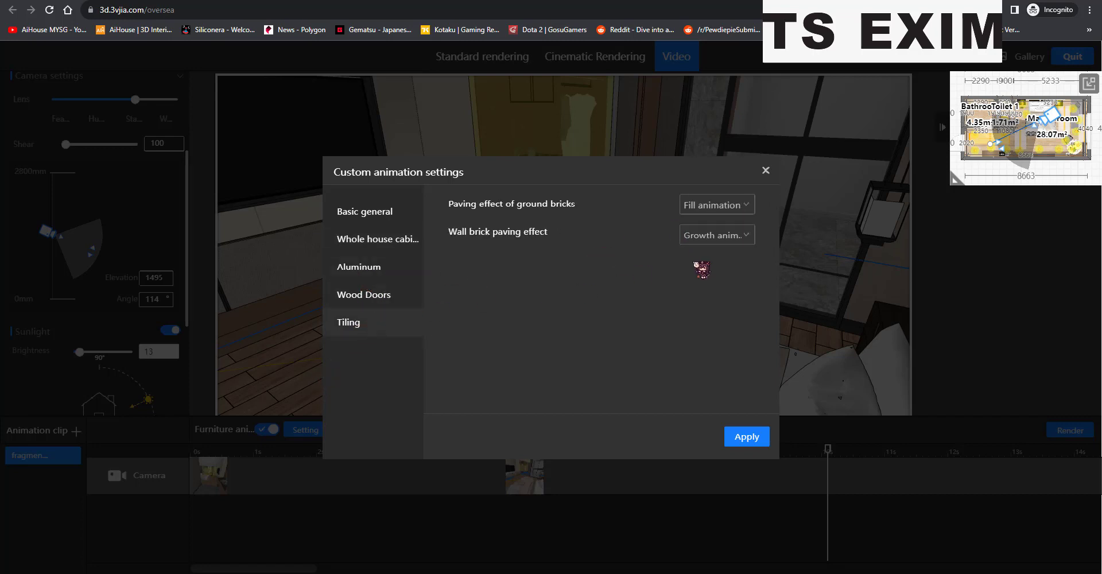
left_click(378, 213)
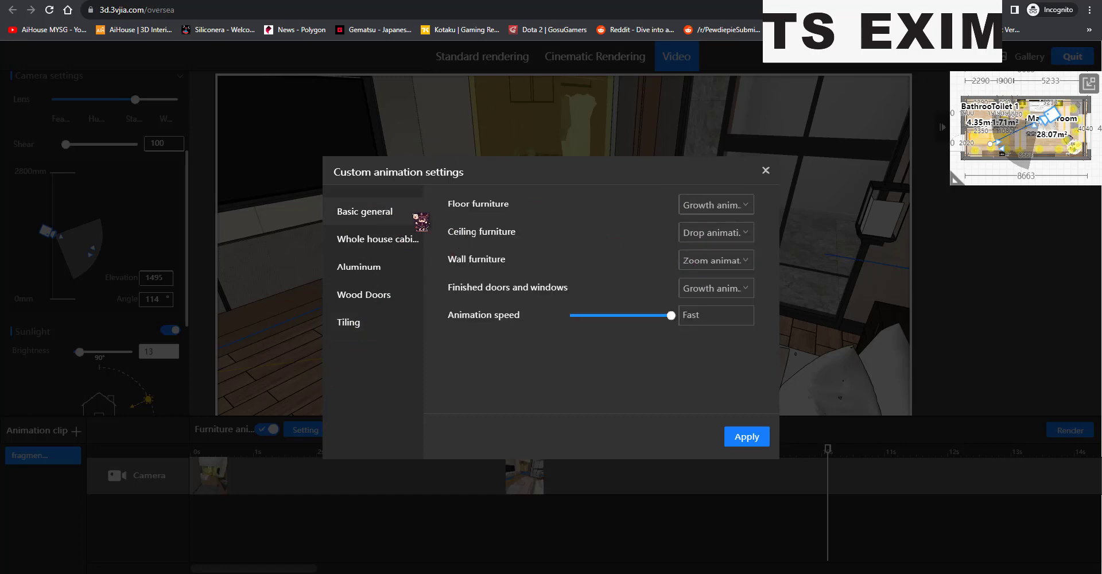
Leave floor furniture on growth and ceiling furniture on drop, closing settings unchanged.
left_click(711, 214)
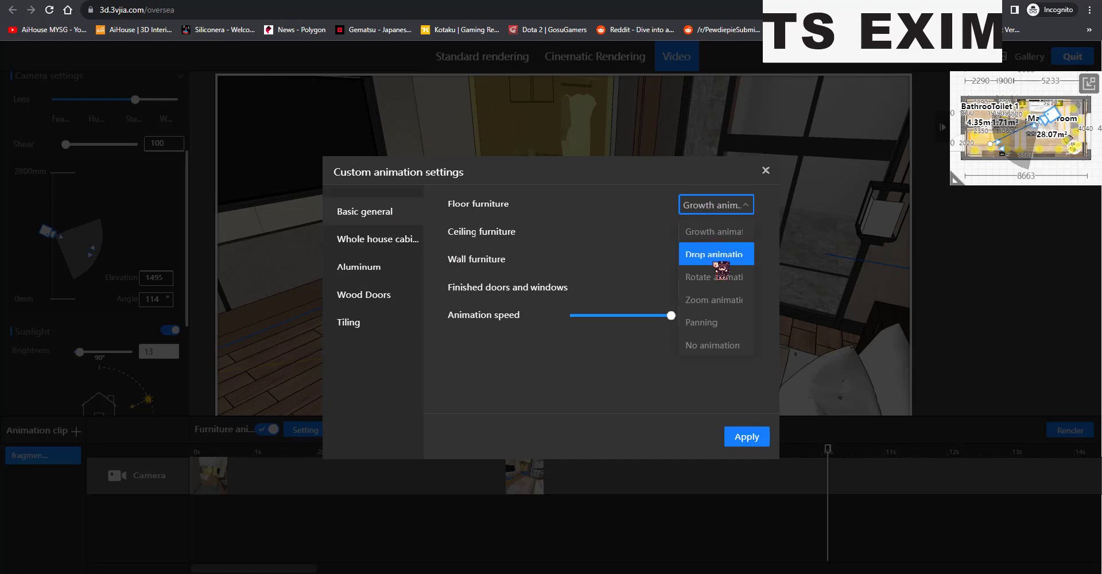
left_click(726, 216)
left_click(728, 234)
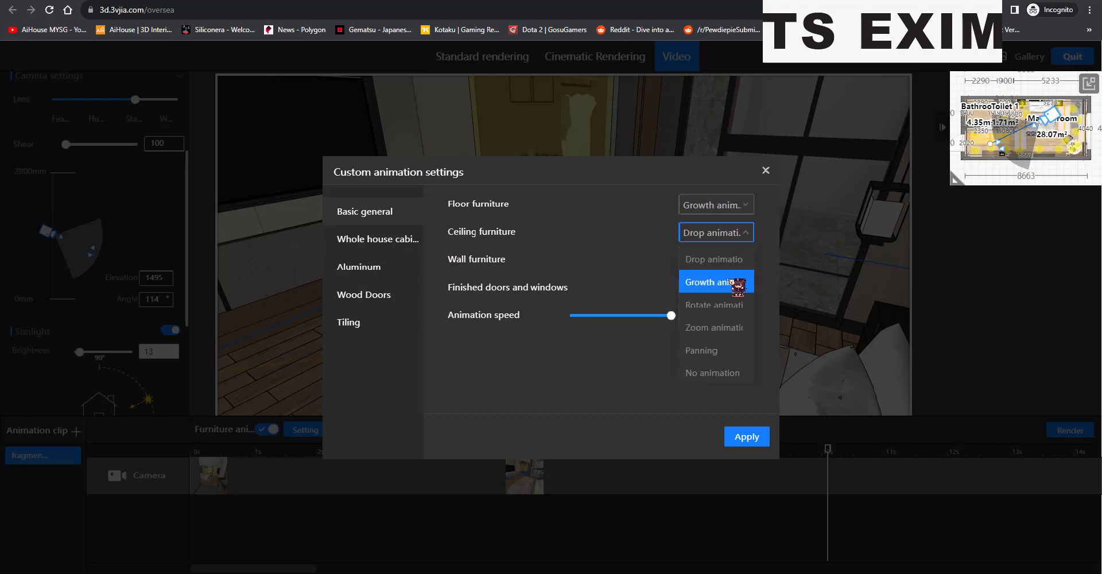
left_click(732, 230)
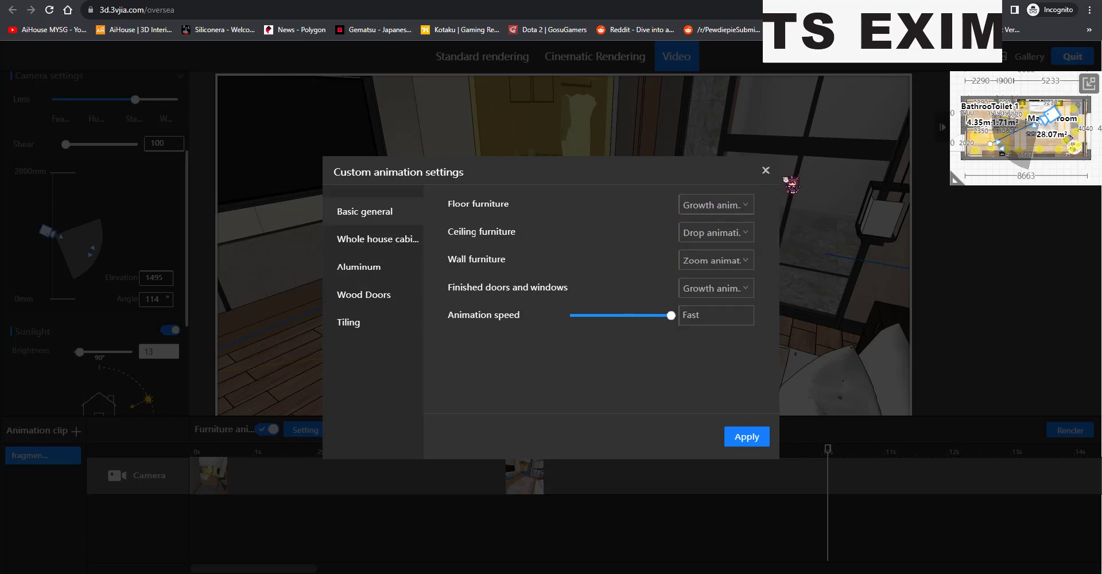
left_click(766, 171)
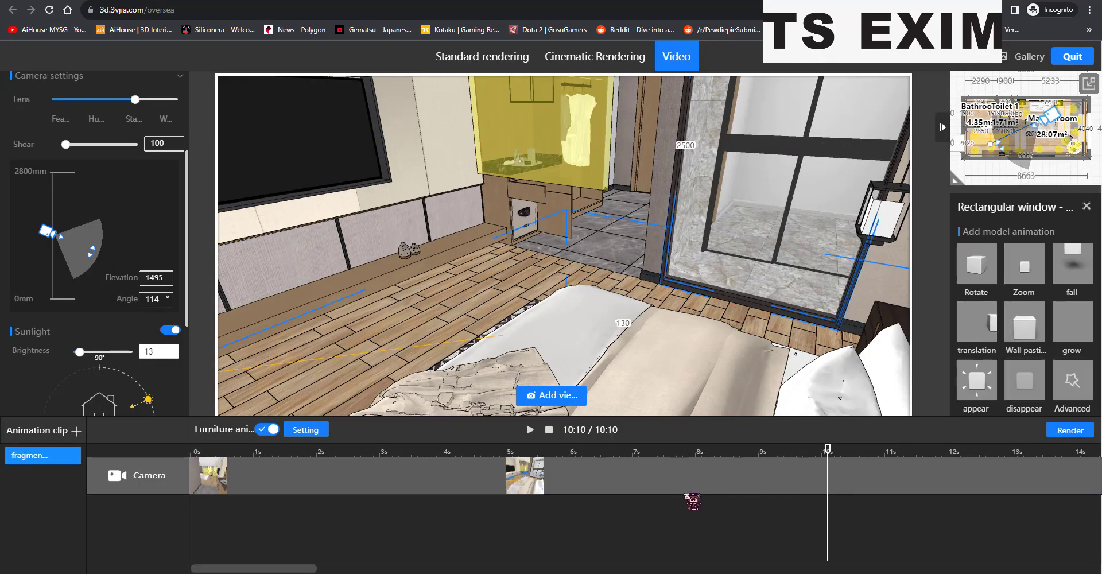
Turn on Furniture animation and review the carpet, lamp, socket, cabinet and safe animation tracks.
left_click(1086, 206)
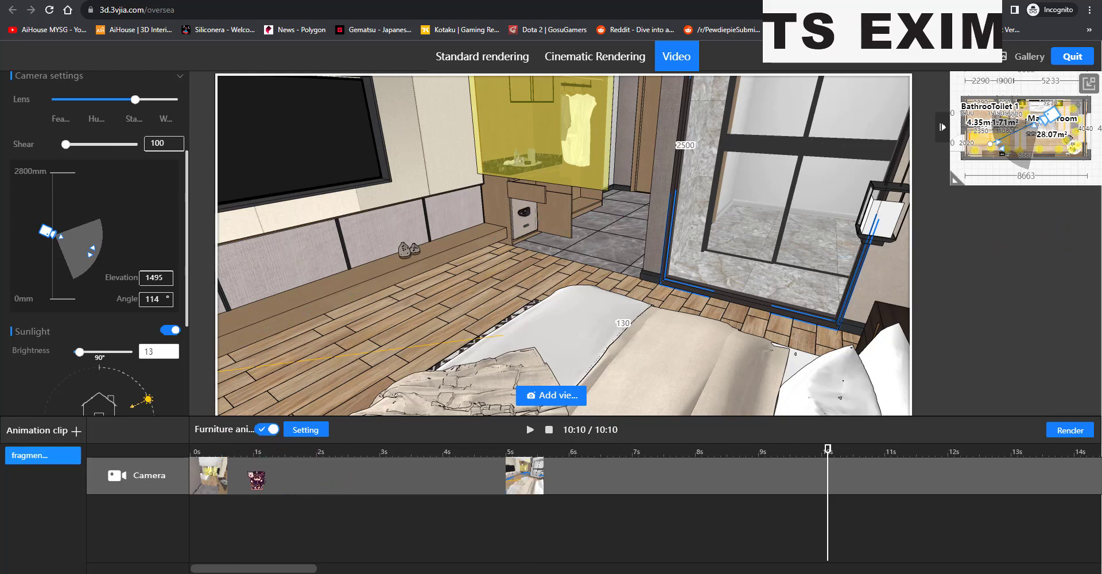
left_click(269, 429)
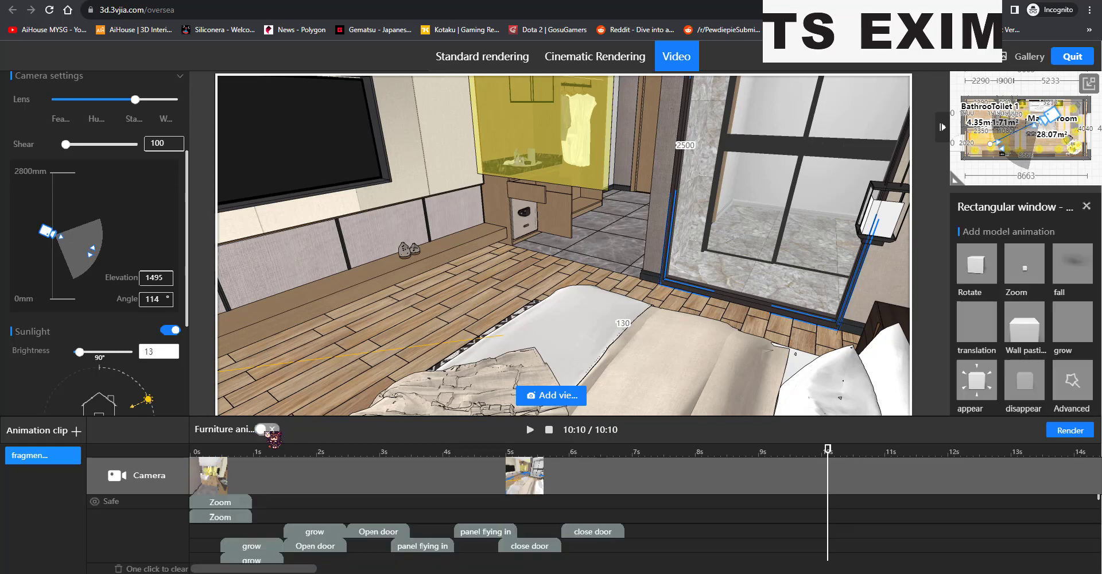
scroll(626, 540, "down", 2)
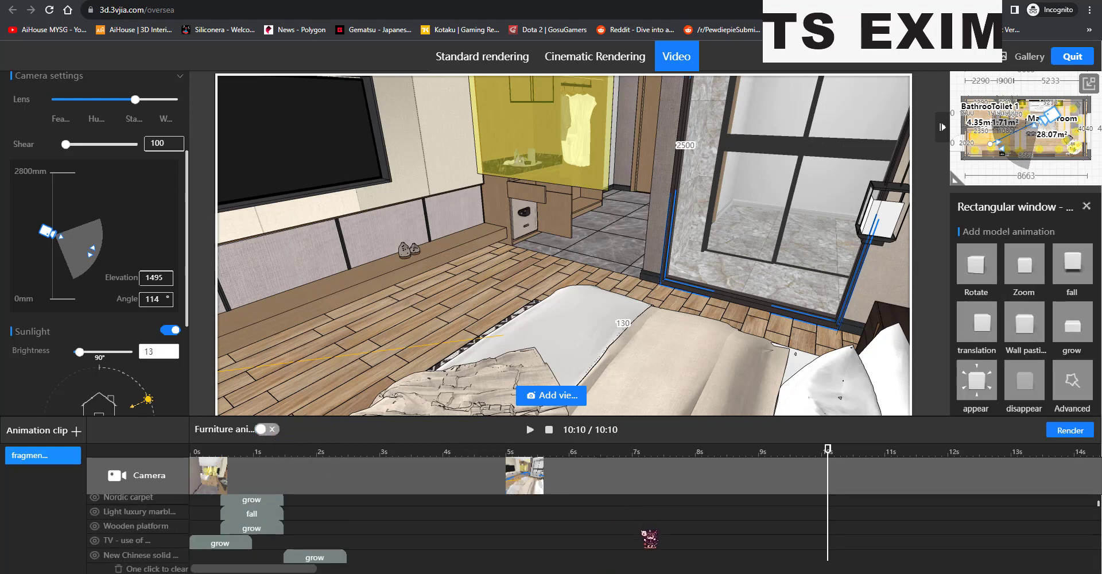
scroll(646, 539, "down", 2)
scroll(652, 538, "down", 2)
scroll(649, 539, "down", 2)
scroll(652, 539, "down", 2)
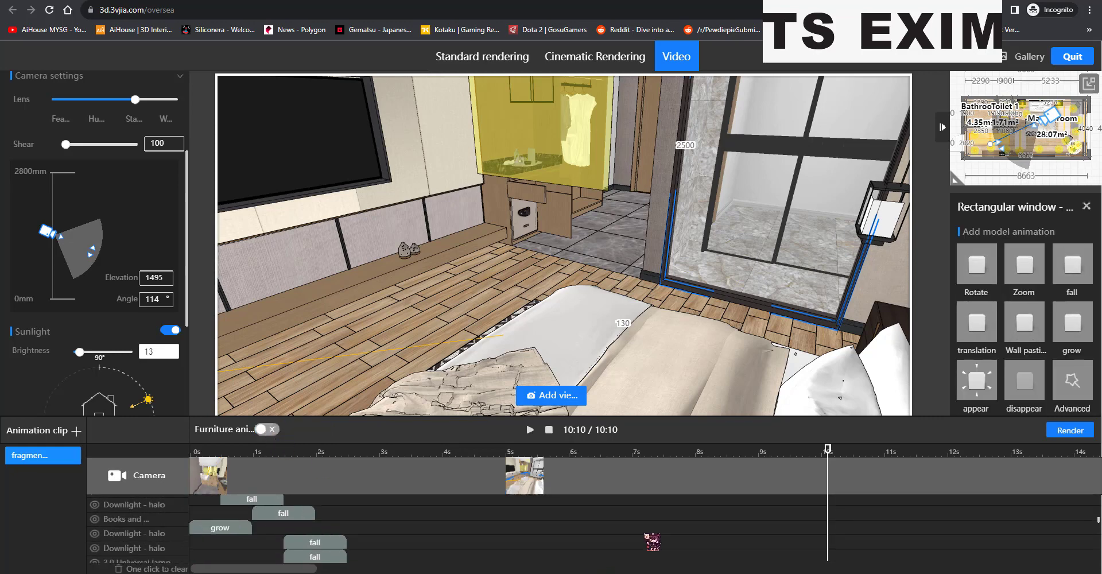
scroll(651, 537, "down", 2)
scroll(656, 541, "down", 2)
scroll(651, 542, "down", 2)
scroll(654, 550, "up", 2)
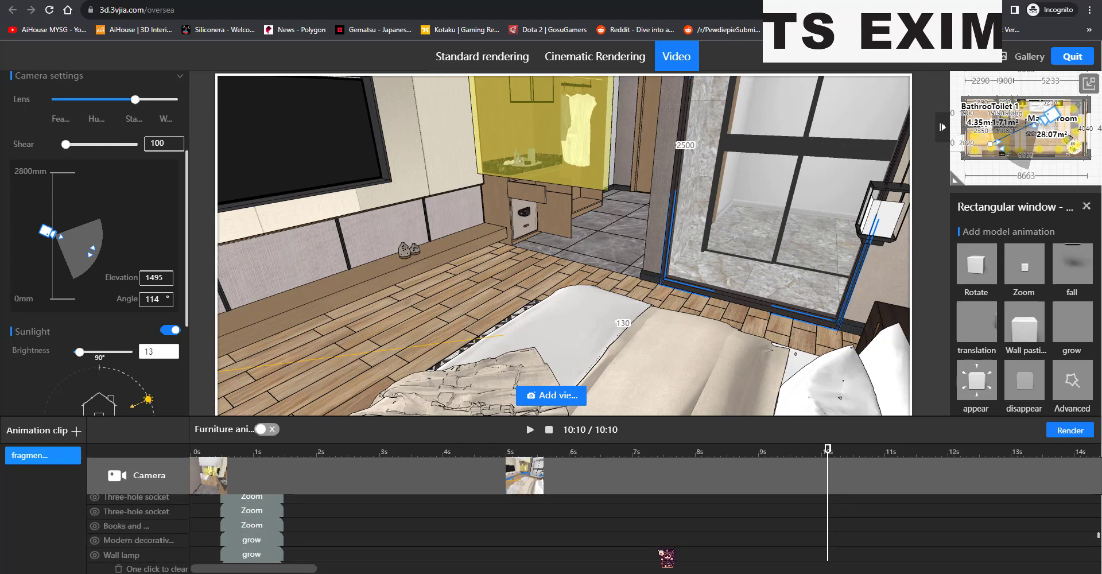
scroll(663, 558, "up", 2)
scroll(666, 557, "up", 2)
scroll(686, 552, "up", 2)
scroll(688, 553, "up", 2)
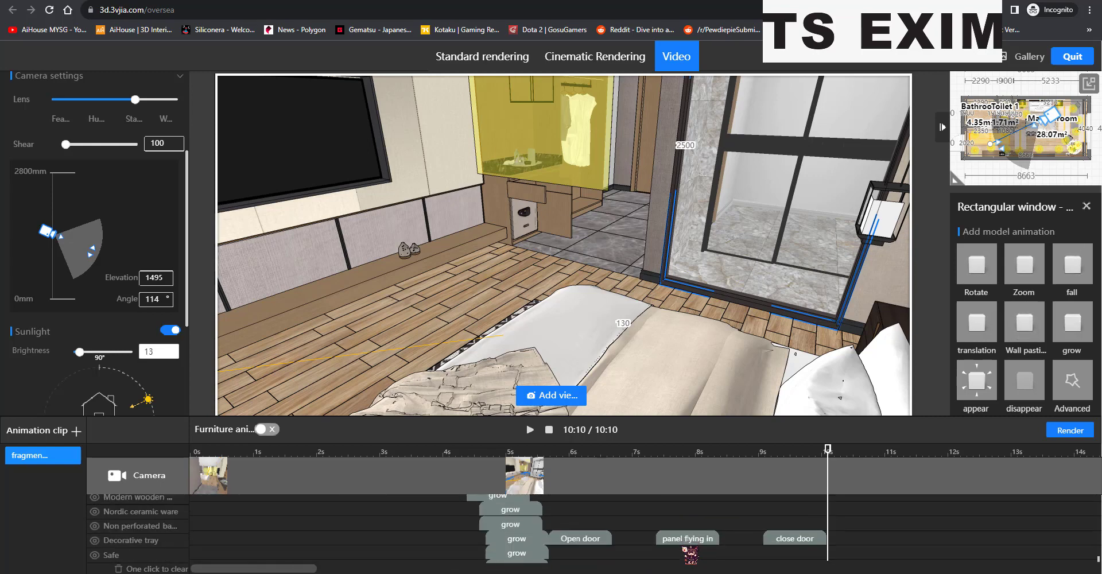
scroll(690, 553, "up", 2)
scroll(692, 554, "up", 2)
scroll(692, 555, "down", 2)
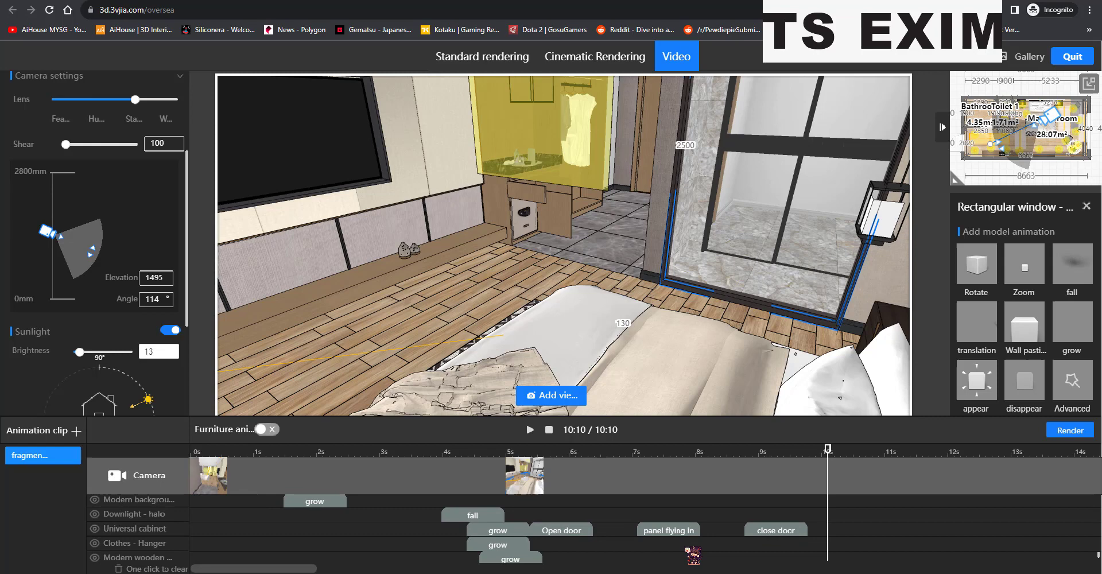
scroll(693, 553, "down", 1)
scroll(695, 552, "down", 1)
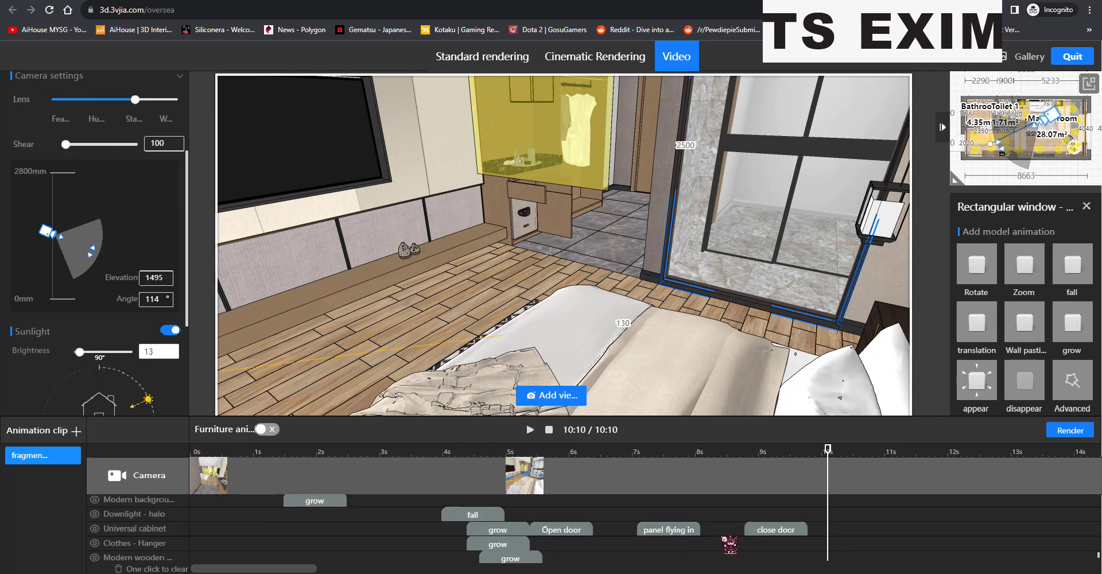
scroll(746, 545, "down", 2)
scroll(769, 537, "down", 1)
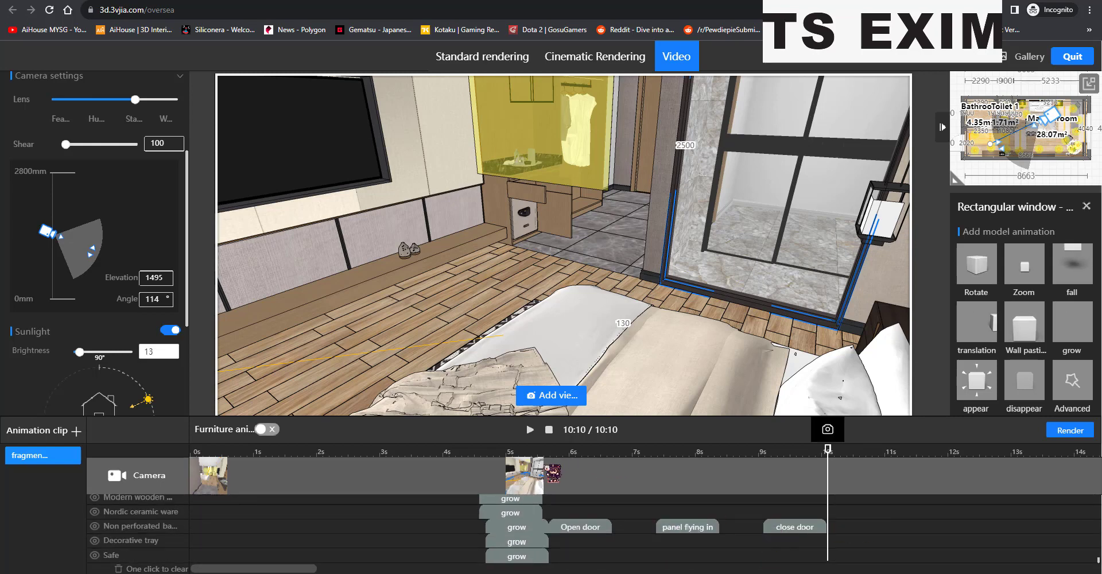
Move the second camera keyframe to about 9.5 seconds and replay the walkthrough from 00:00.
left_click_drag(530, 477, 806, 481)
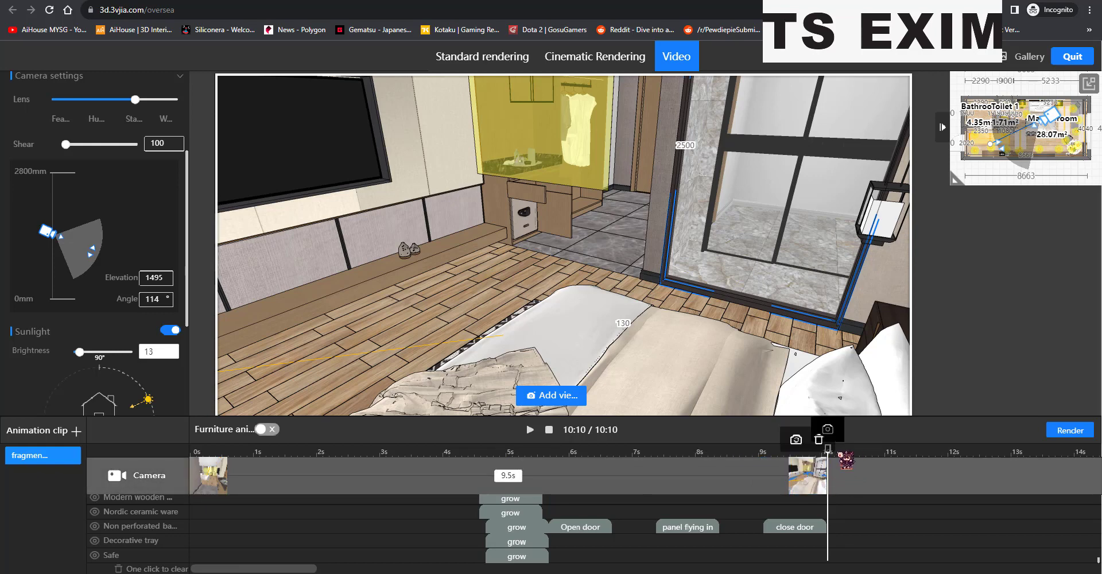
left_click(846, 474)
left_click_drag(830, 450, 192, 450)
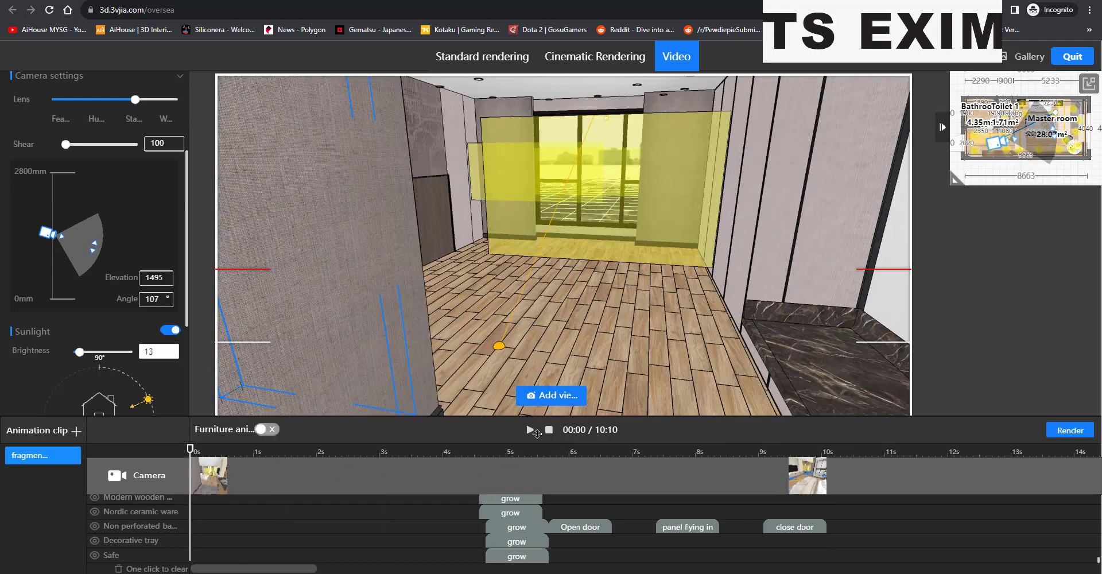
left_click(530, 429)
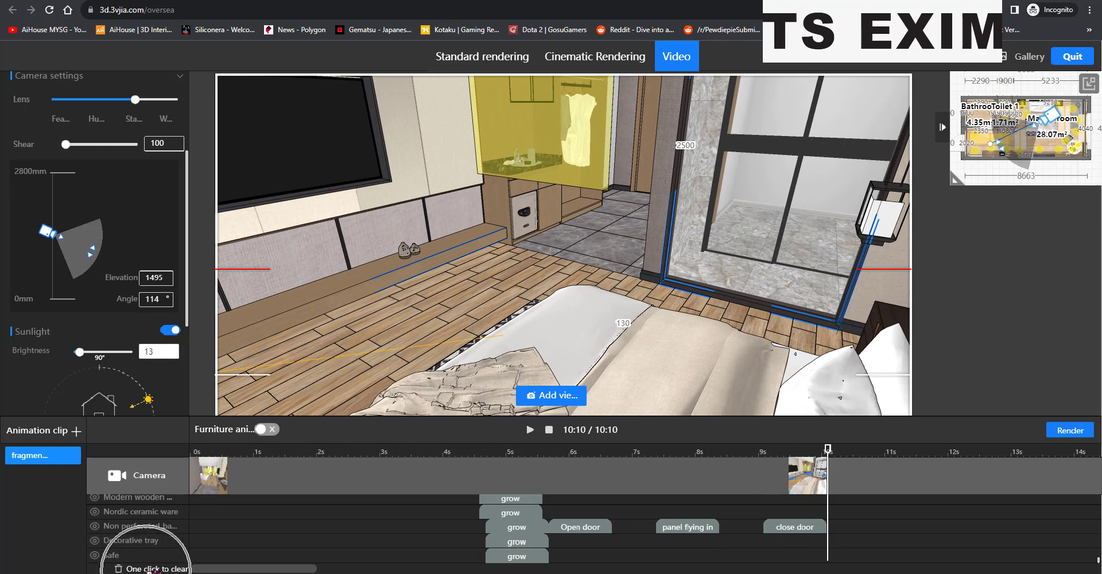
Delete all furniture animations with One click to clear, then rewind the playhead to 00:00.
left_click(153, 569)
left_click(609, 333)
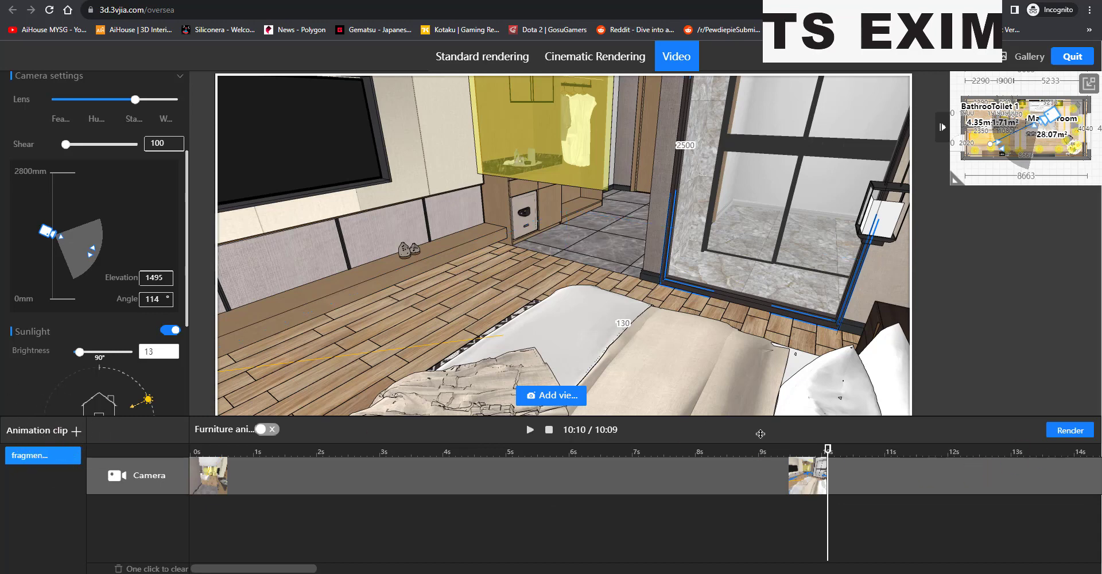
left_click_drag(829, 452, 34, 453)
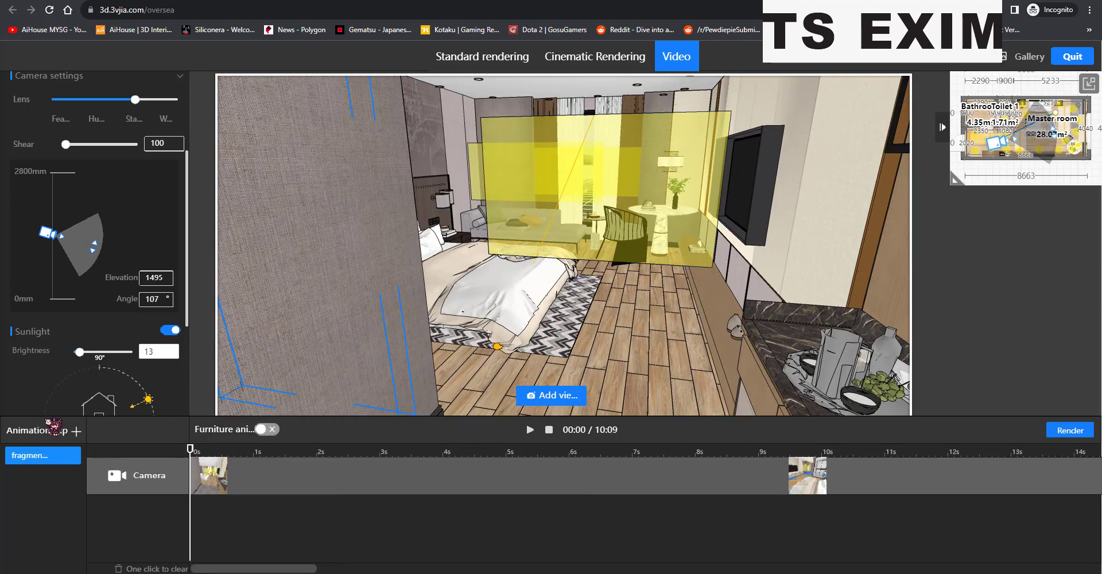
Add a Linear camera clip starting in the bathroom, then delete that misplaced clip.
left_click(76, 430)
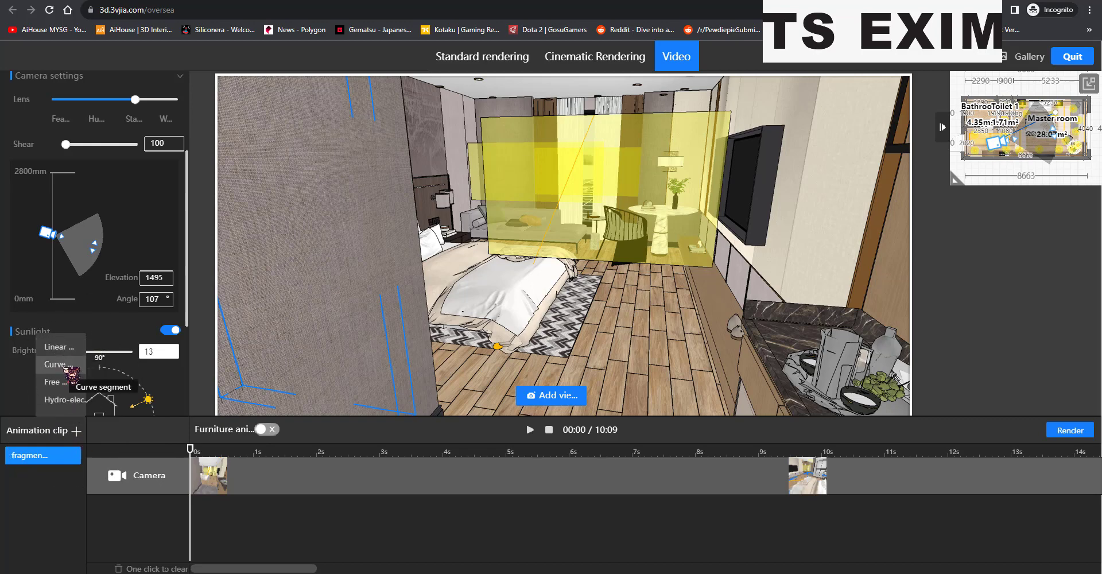
left_click(65, 347)
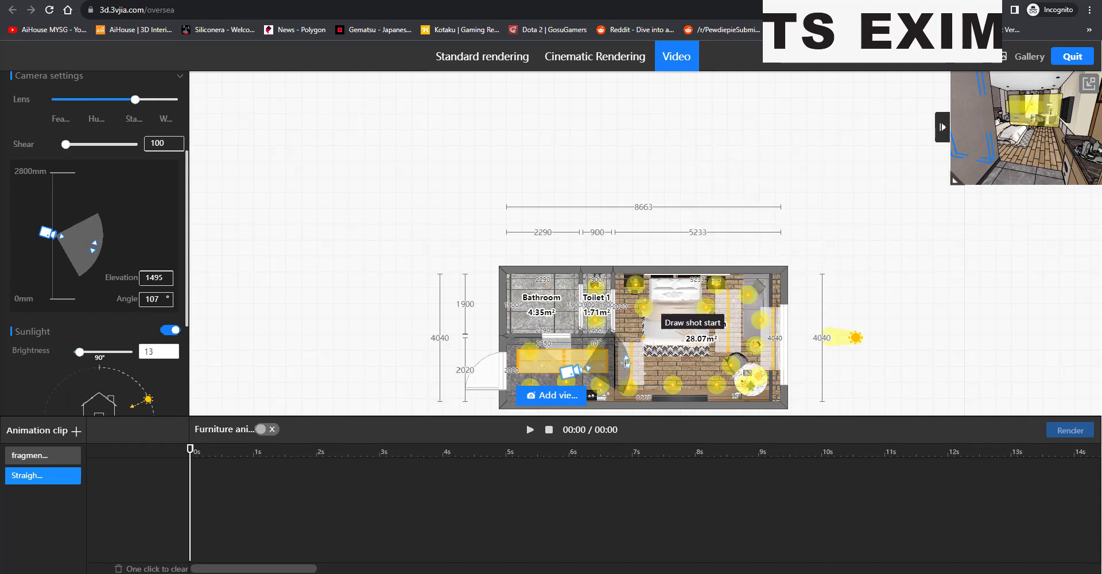
left_click(585, 373)
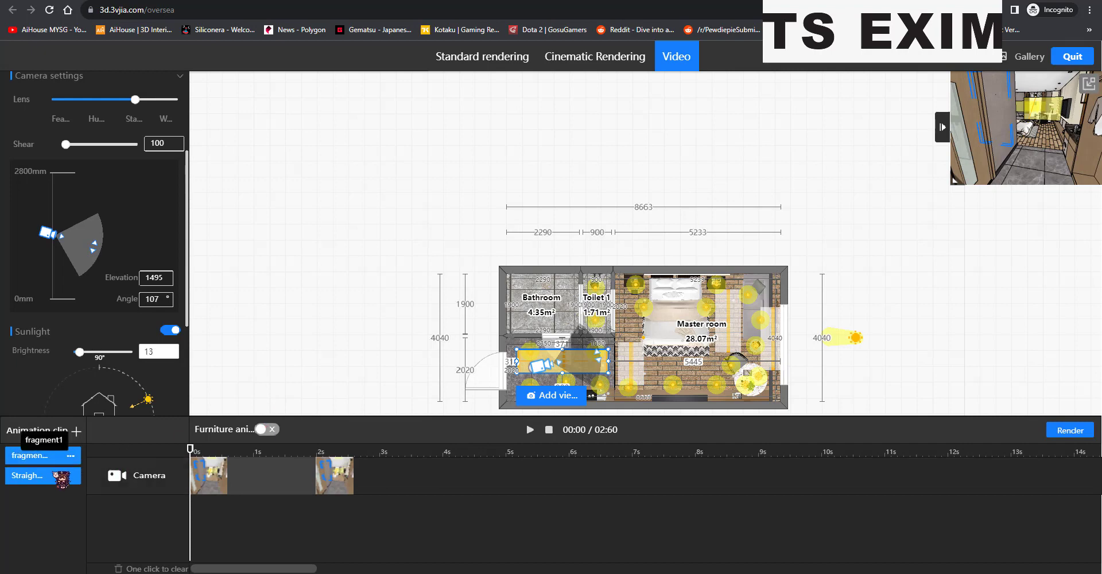
mouse_move(41, 475)
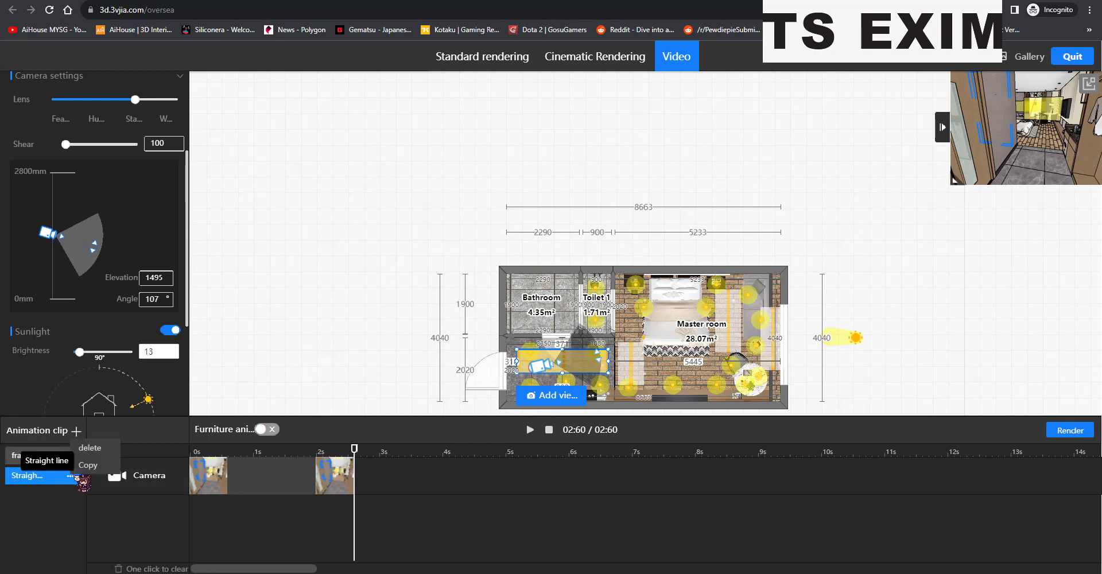
left_click(74, 475)
left_click(103, 466)
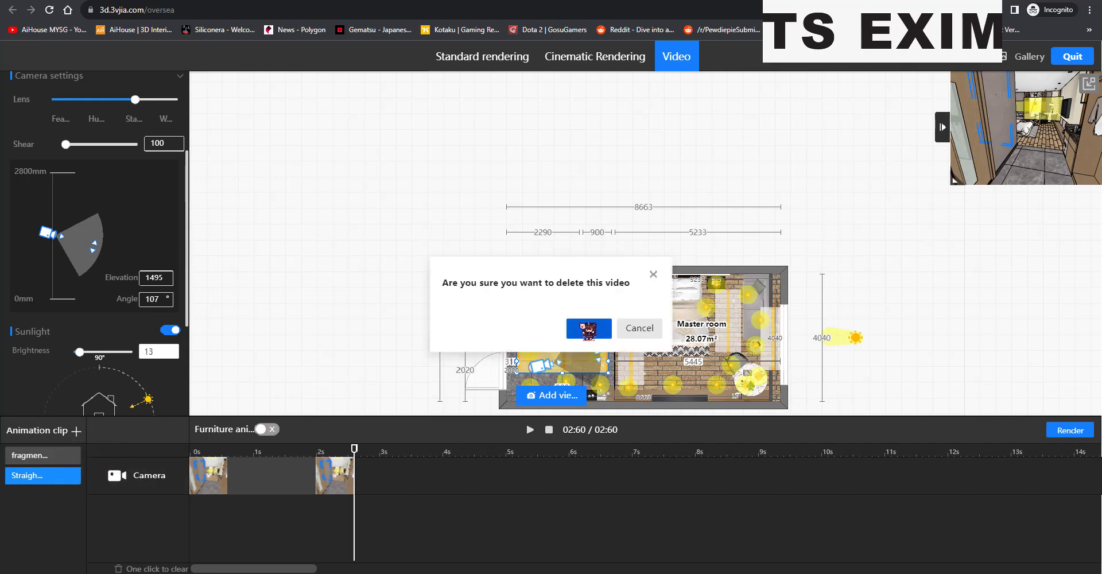
left_click(588, 328)
Add a new Linear clip from near the bathroom into the master room and preview it.
left_click(75, 430)
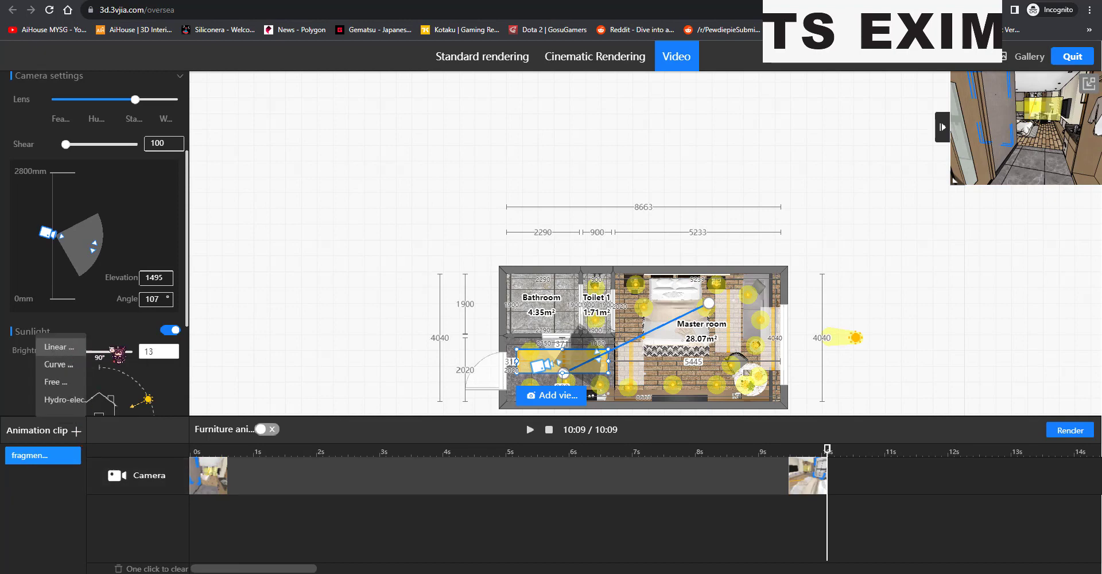
left_click(59, 347)
left_click(603, 367)
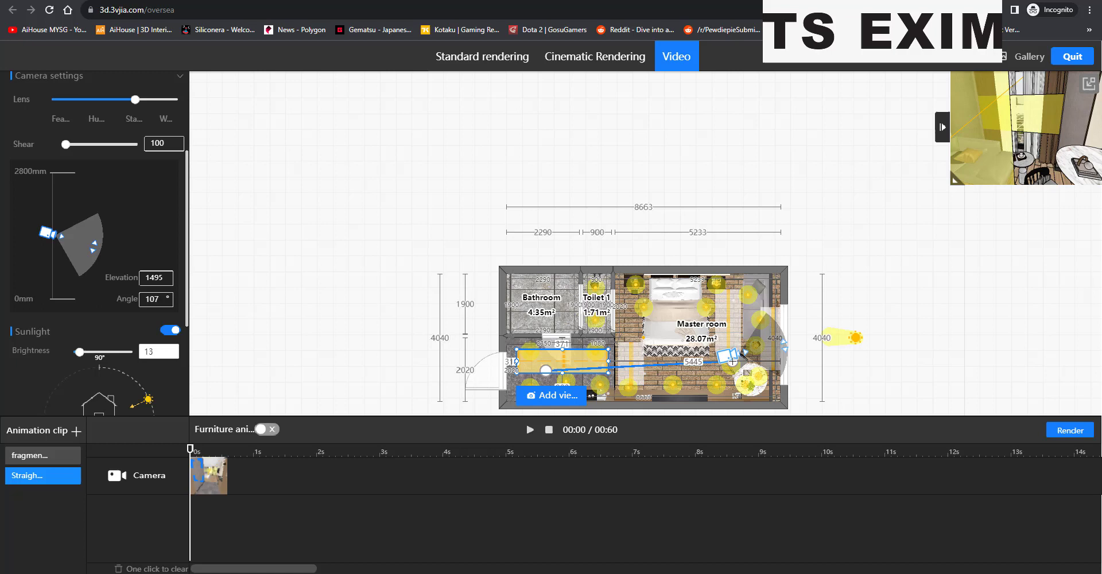
left_click(741, 355)
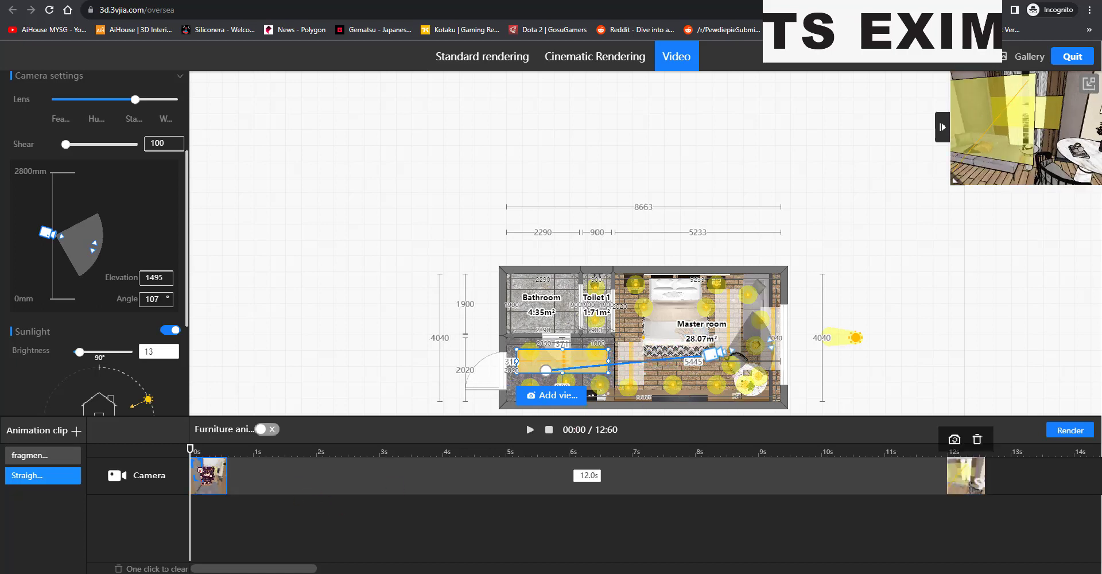
mouse_move(191, 448)
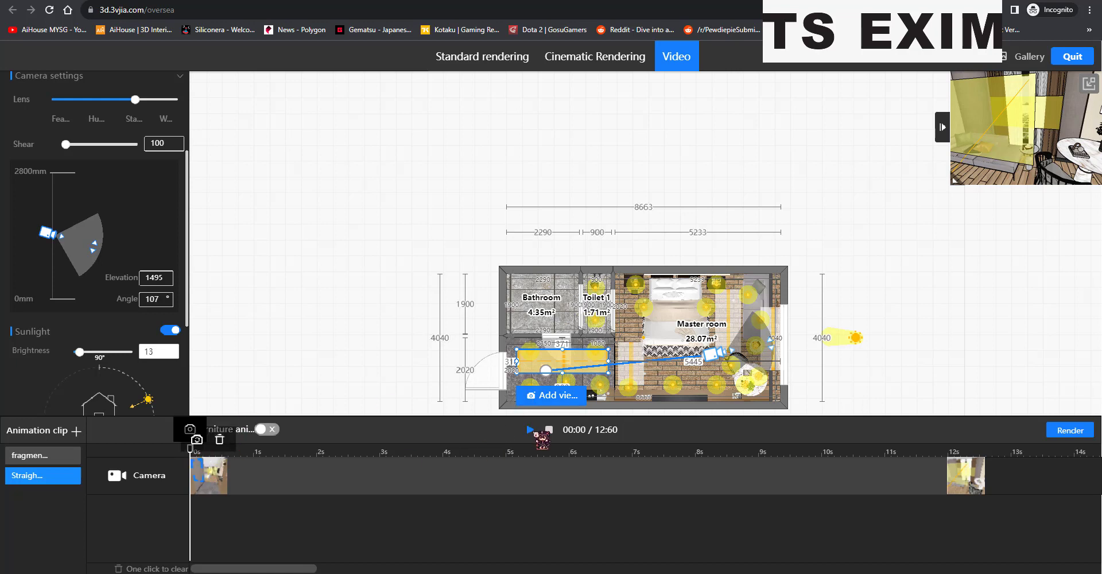
left_click(532, 430)
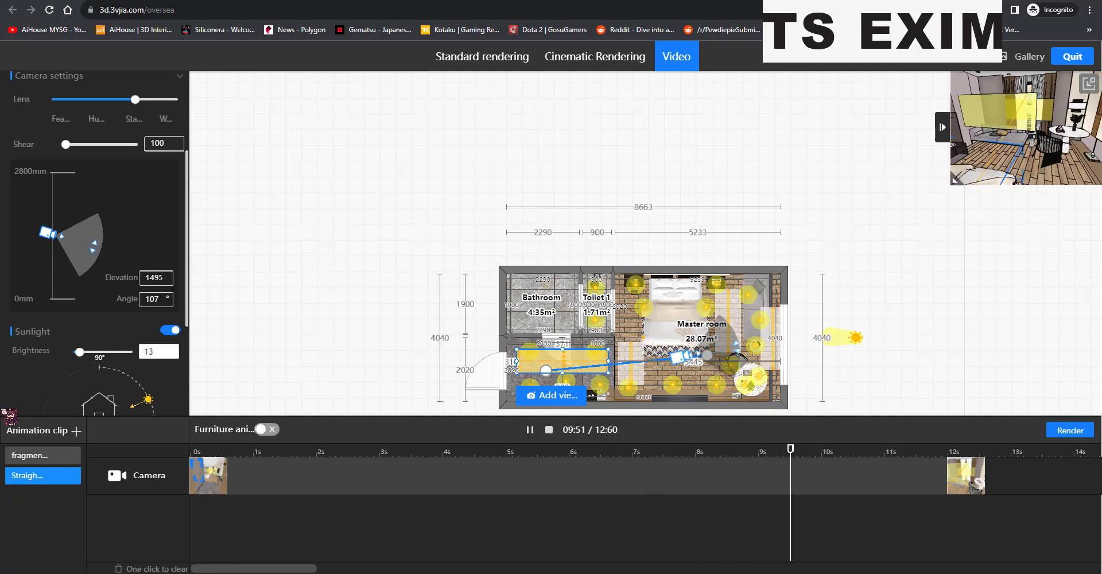
Add a Curve segment clip from near the bathroom to the master room's upper-right corner.
left_click(77, 431)
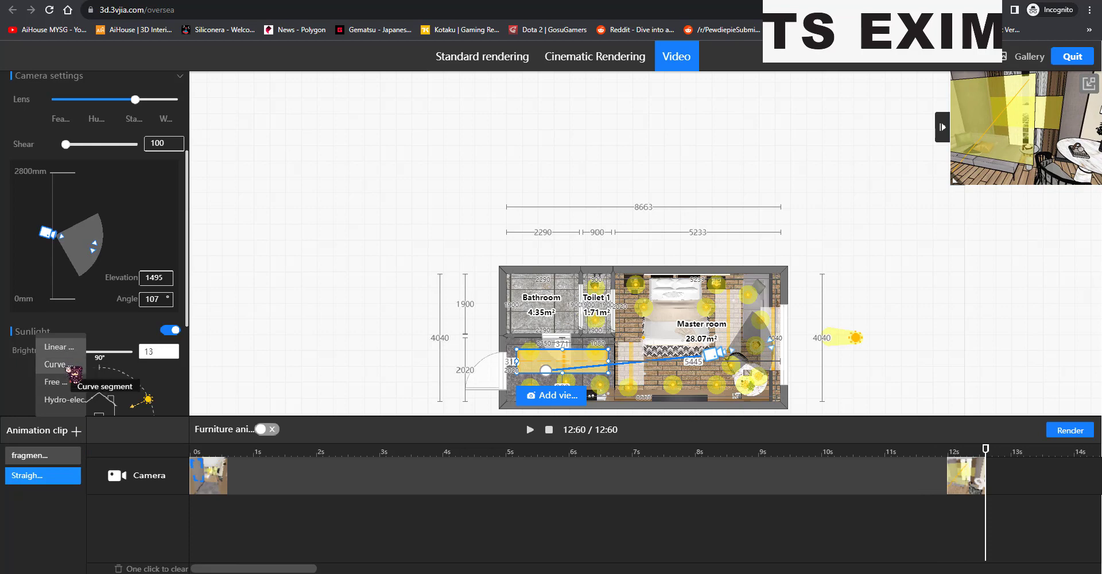
left_click(58, 364)
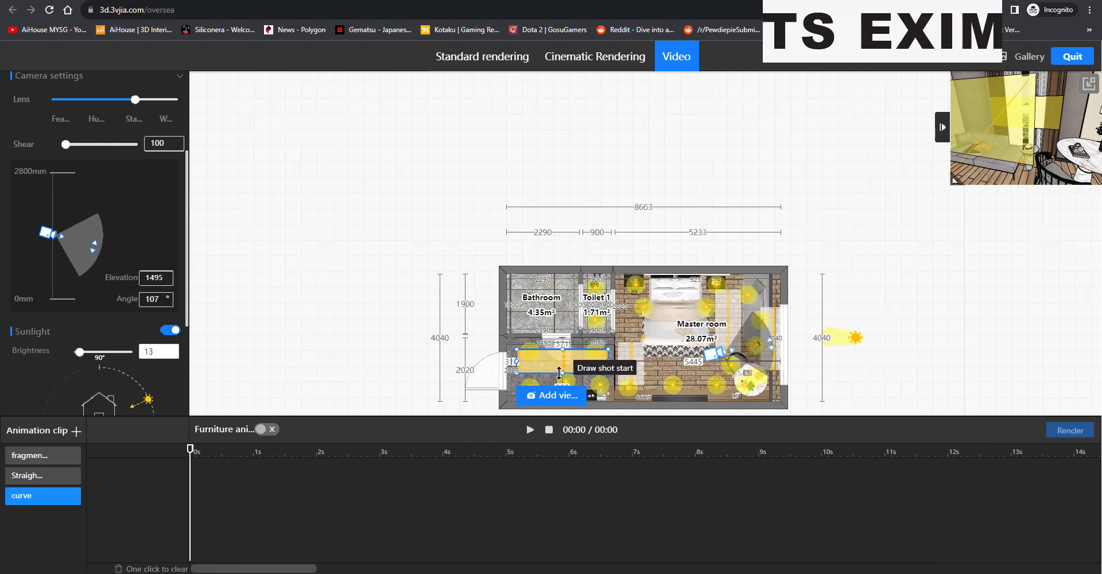
left_click(552, 383)
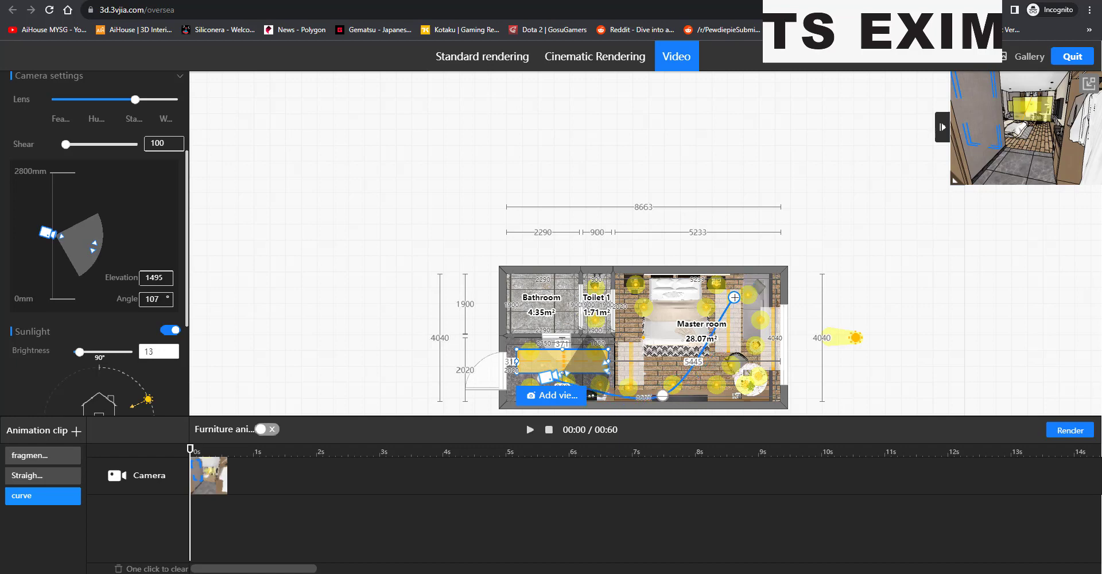
left_click(734, 298)
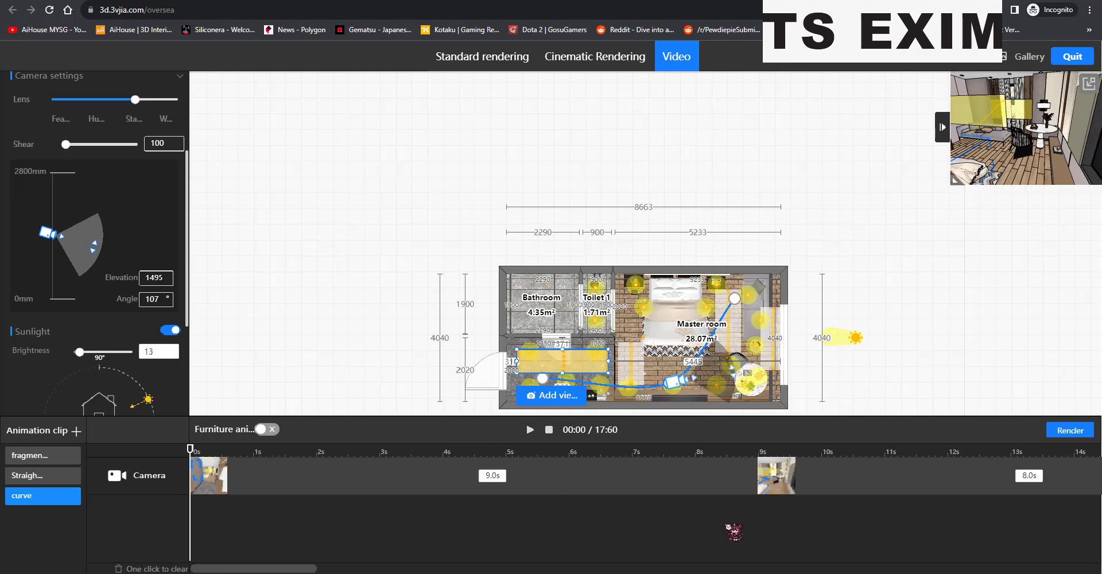
Move the middle keyframe to about 8 seconds, pull the final one earlier, and play from the start.
mouse_move(295, 569)
left_mouse_down()
mouse_move(362, 568)
mouse_move(295, 568)
left_mouse_up()
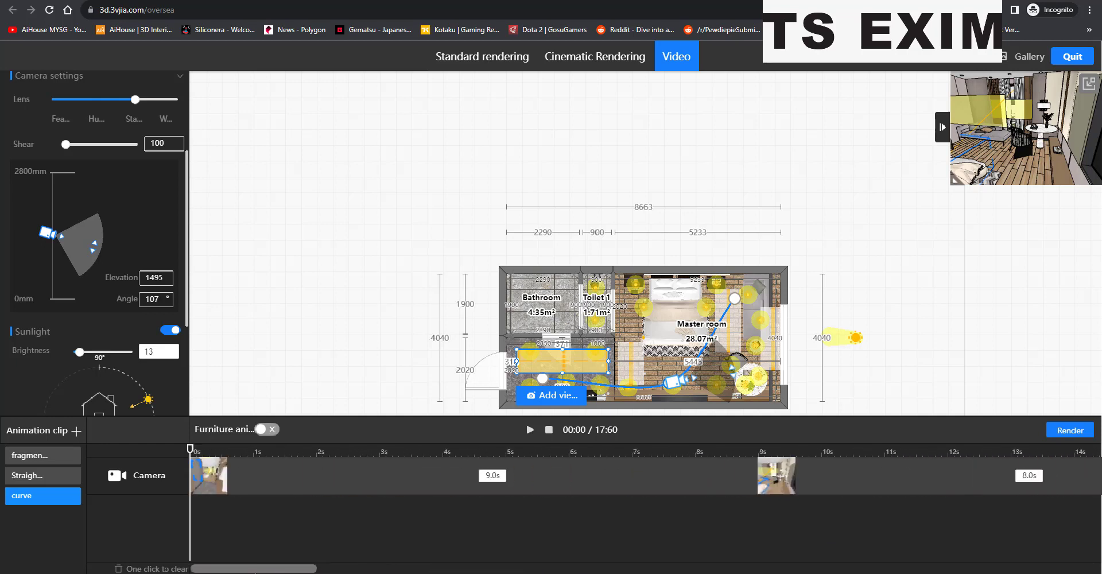
left_click(774, 488)
left_click_drag(774, 488, 559, 496)
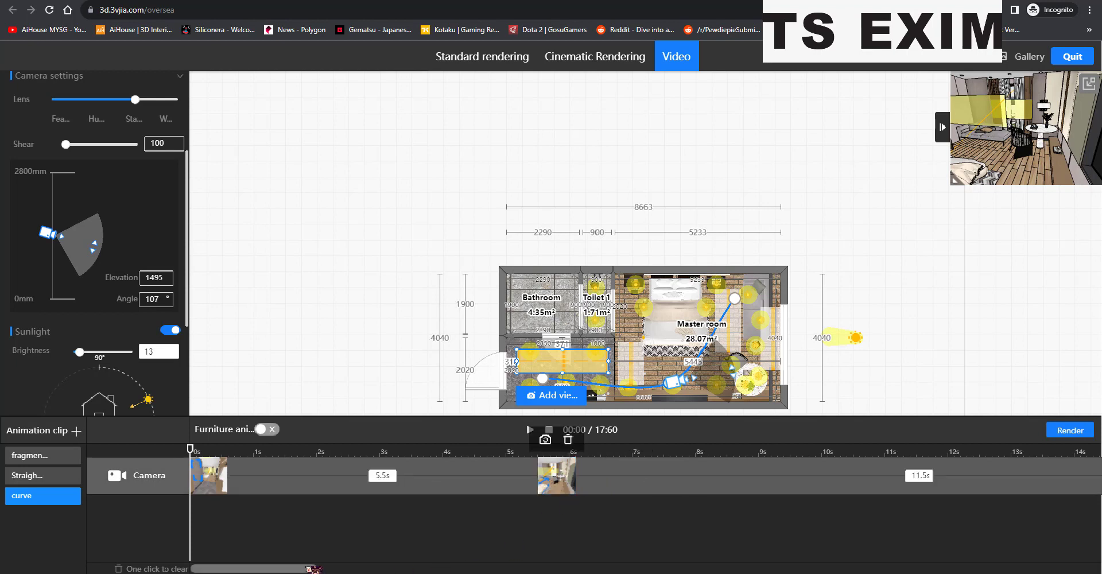
left_click_drag(310, 569, 360, 569)
mouse_move(1090, 475)
left_mouse_down()
mouse_move(765, 485)
mouse_move(779, 485)
left_mouse_up()
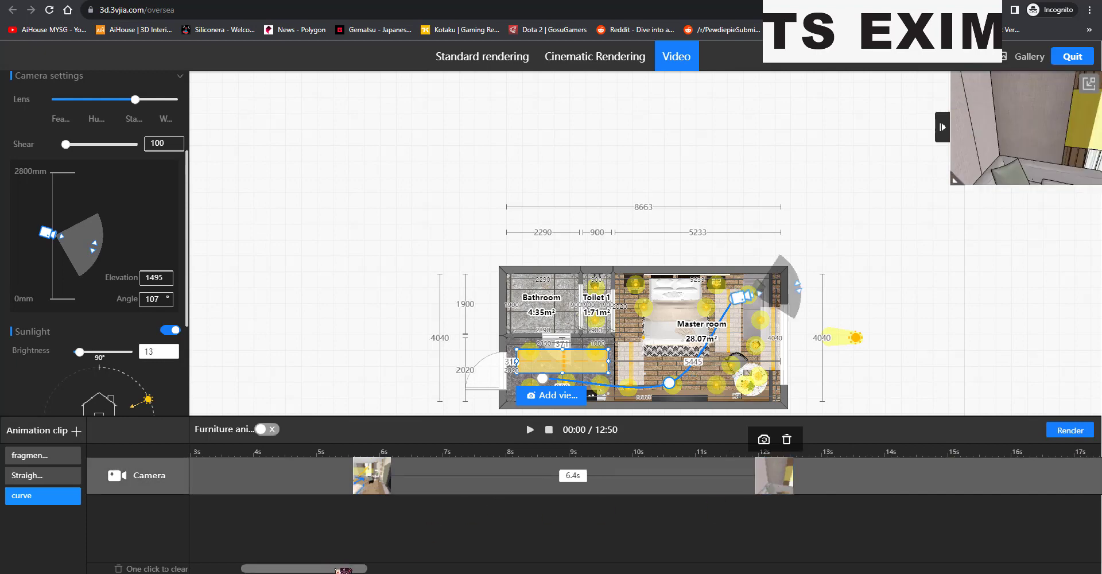
left_click_drag(344, 569, 292, 568)
left_click(198, 487)
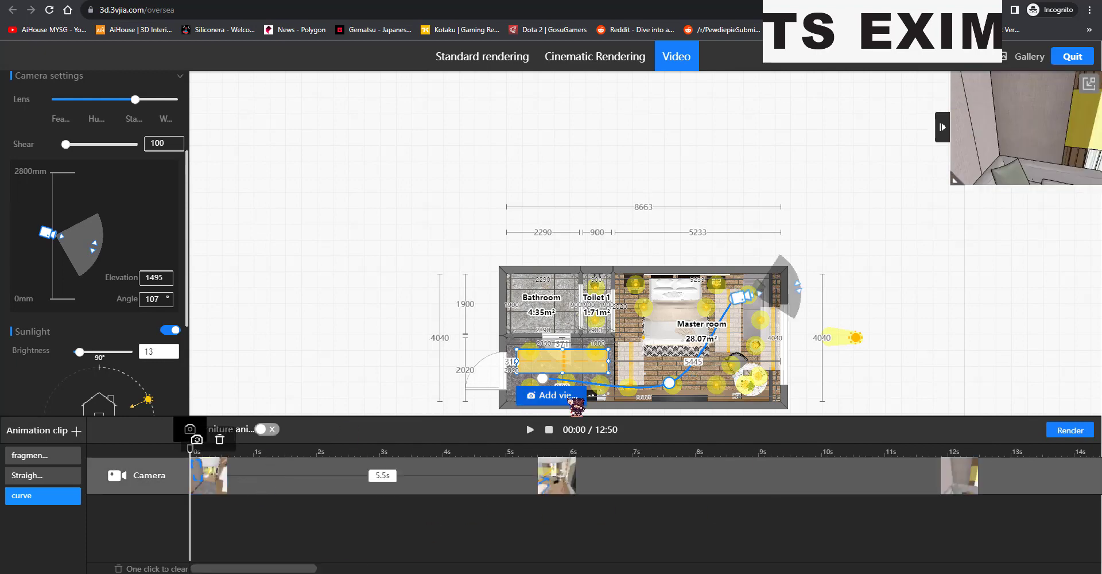
left_click(530, 430)
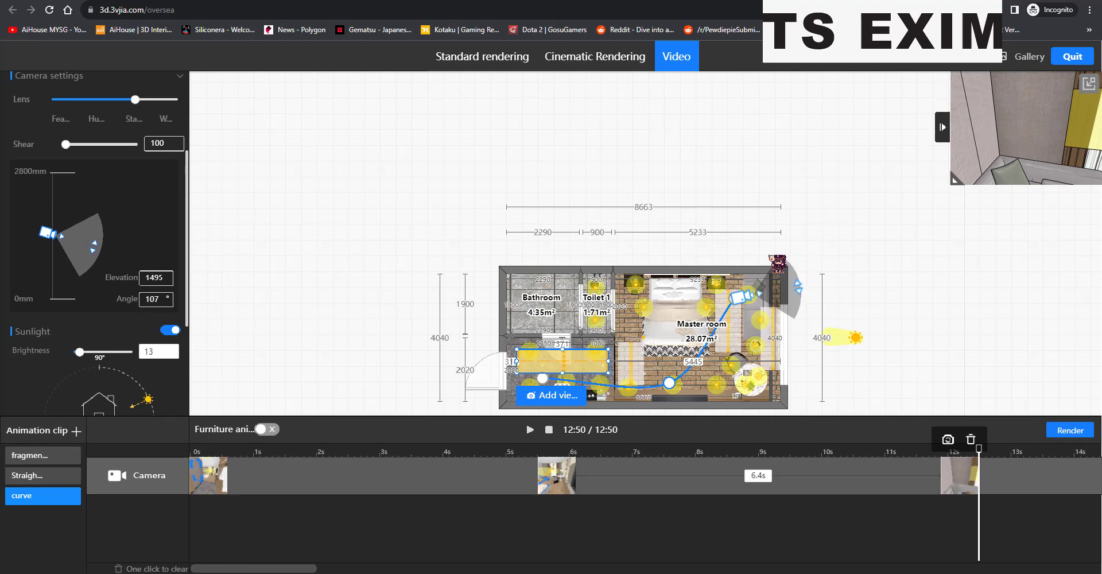
Aim the last camera keyframe down at the bed from a higher elevation, then rewind playback.
left_click_drag(778, 262, 680, 346)
left_click_drag(93, 264, 91, 267)
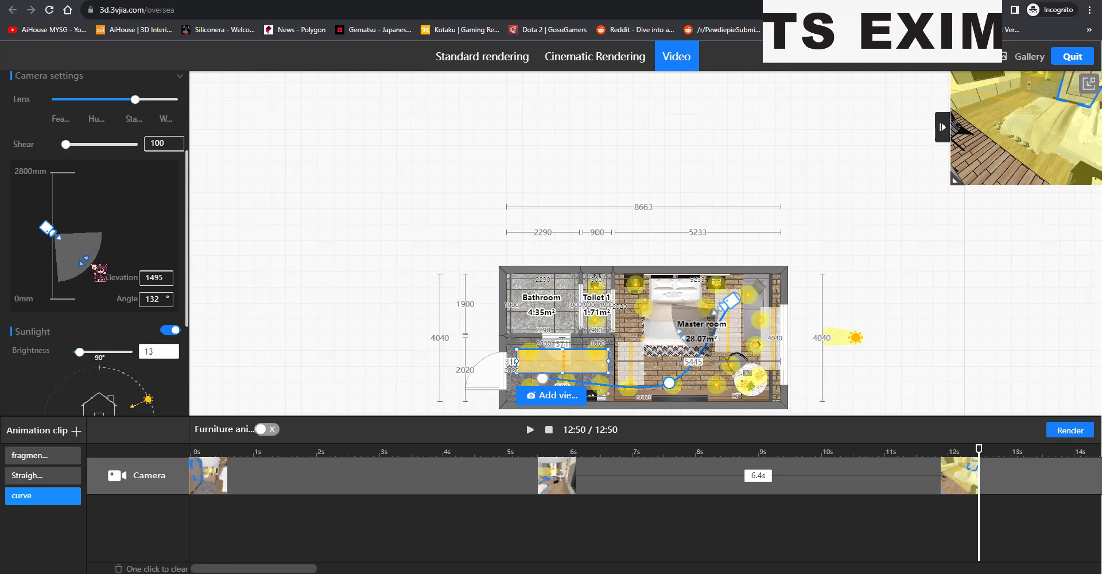
left_click_drag(50, 228, 51, 216)
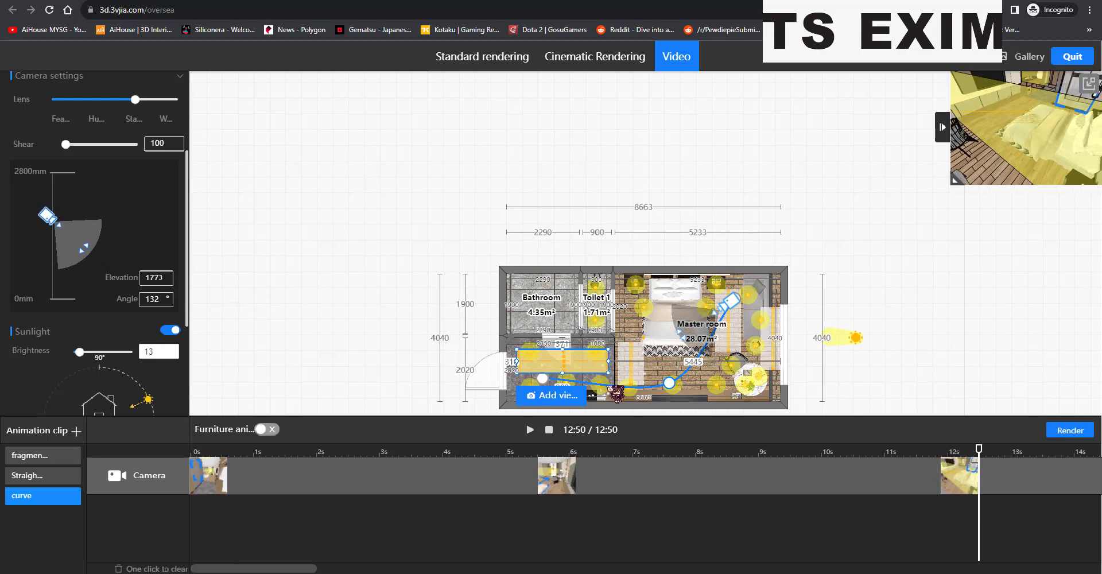
left_click(954, 479)
mouse_move(959, 475)
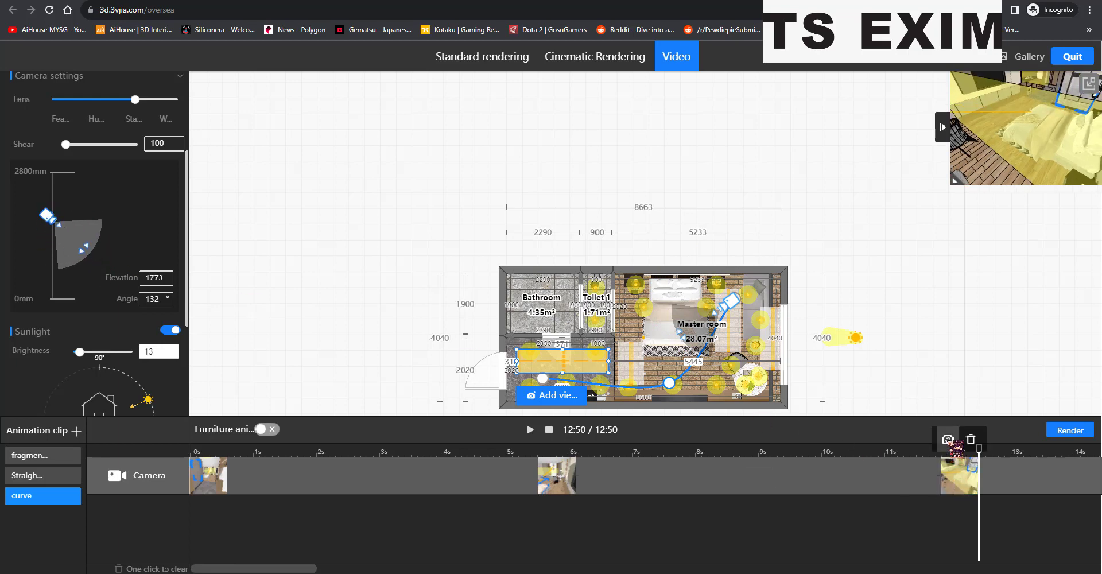
left_click(948, 439)
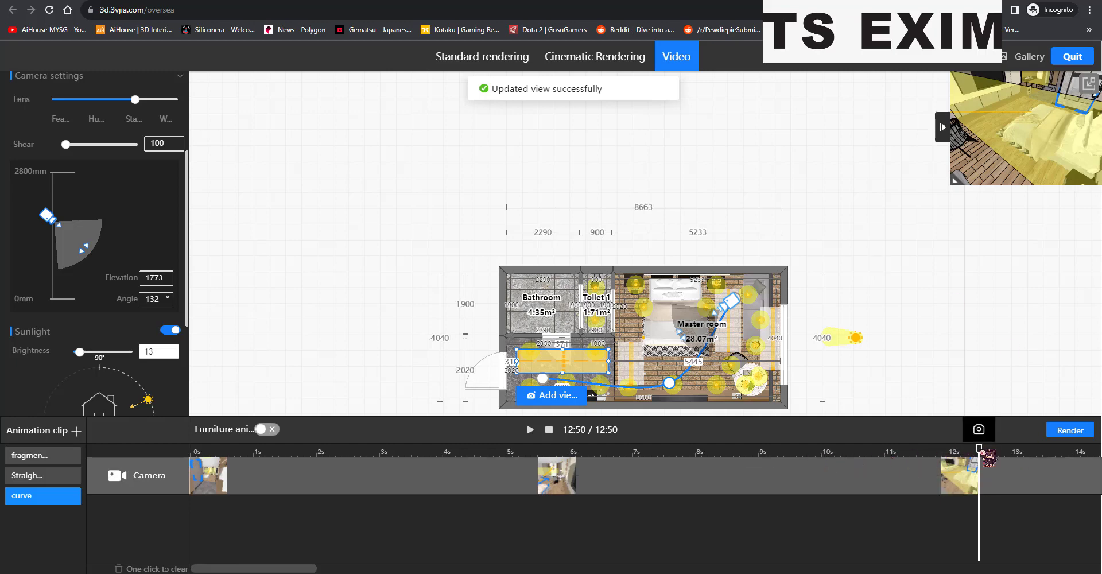
left_click(928, 452)
left_click(549, 429)
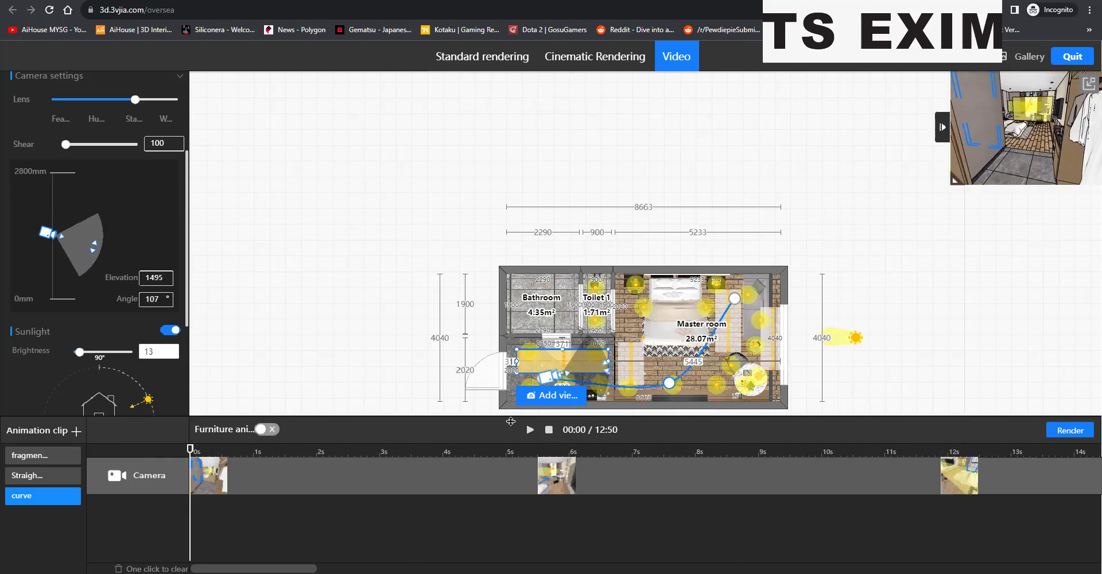
Play the walkthrough, move the middle keyframe to ~3.5 s and the last to ~10 s, then open 3D view.
left_click(530, 429)
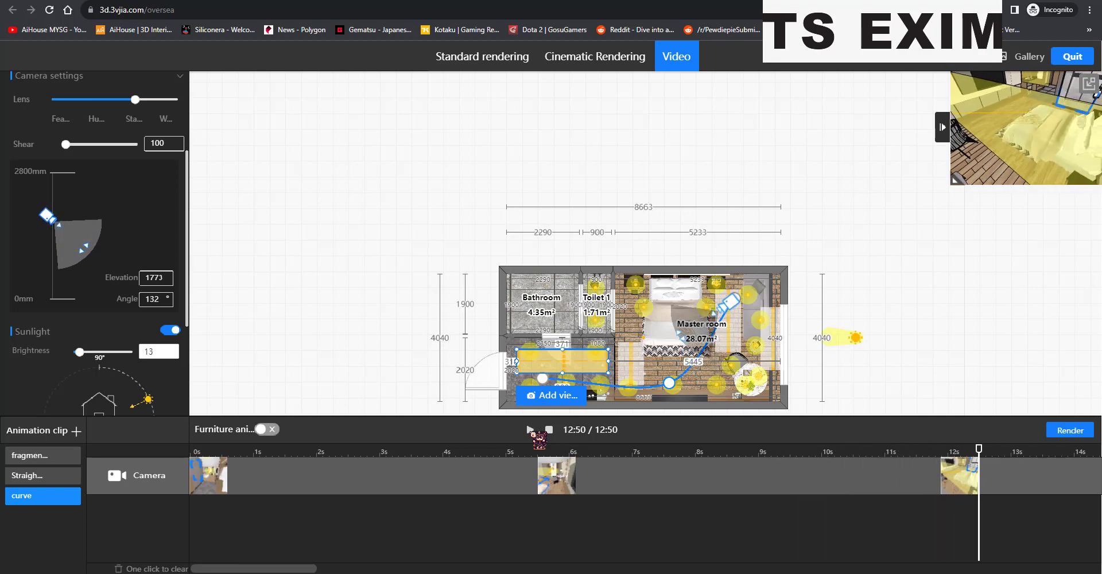
left_click_drag(562, 476, 415, 476)
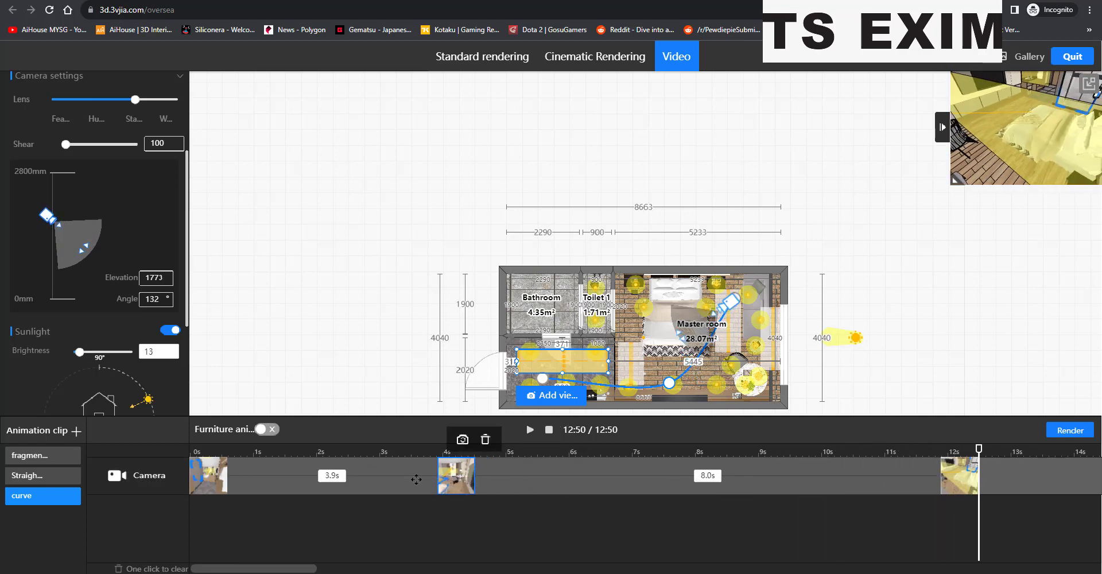
left_click_drag(970, 484, 829, 485)
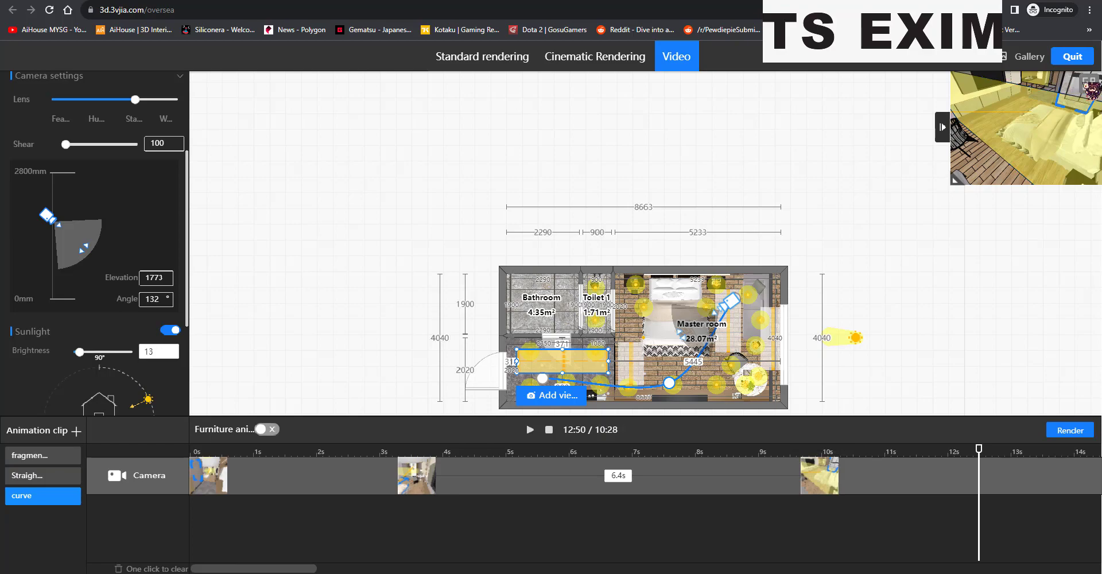
left_click(1088, 83)
Turn on Furniture animation and inspect the cabinet close-door and Column Zoom clip settings.
left_click_drag(587, 303, 655, 230)
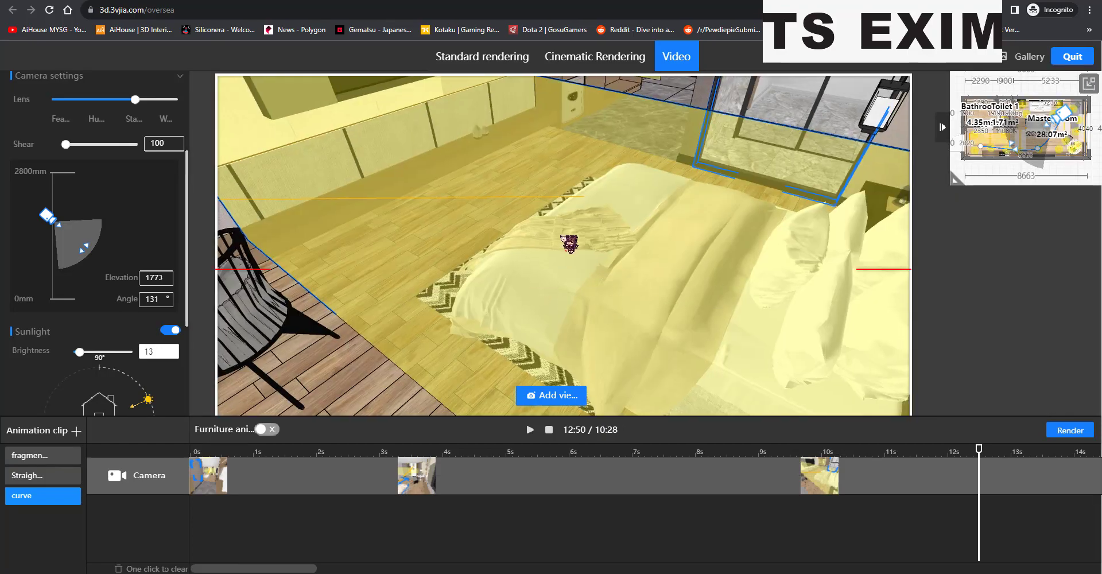
scroll(654, 231, "up", 5)
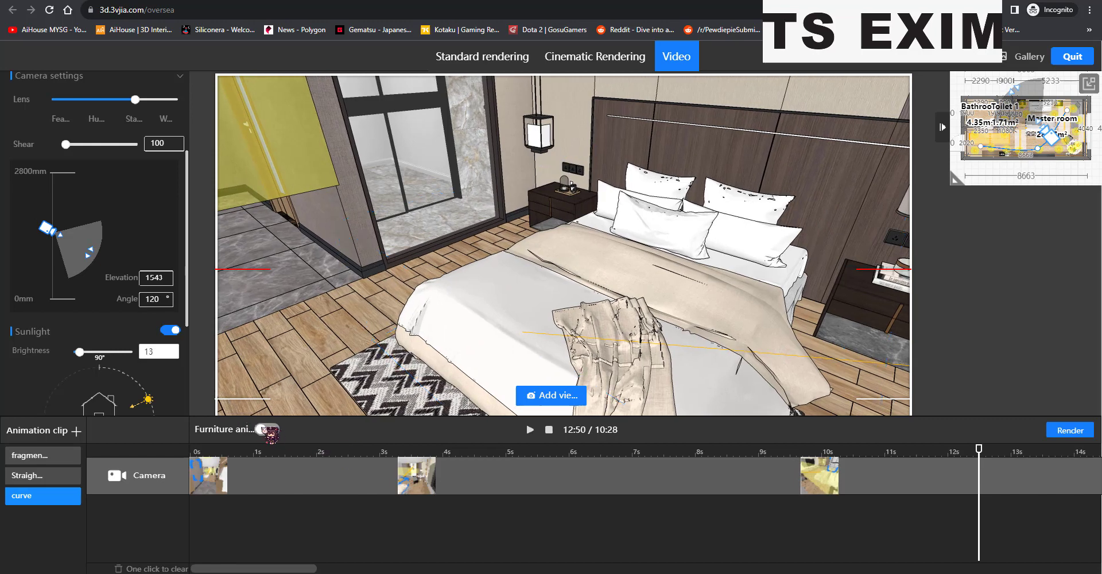
left_click(267, 430)
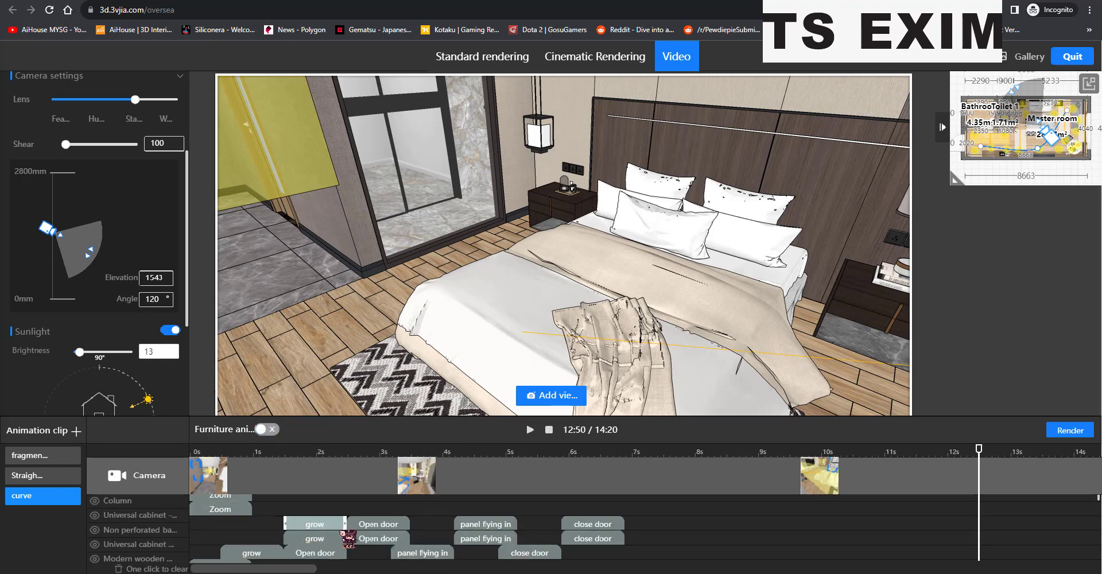
scroll(344, 522, "down", 1)
left_click(591, 517)
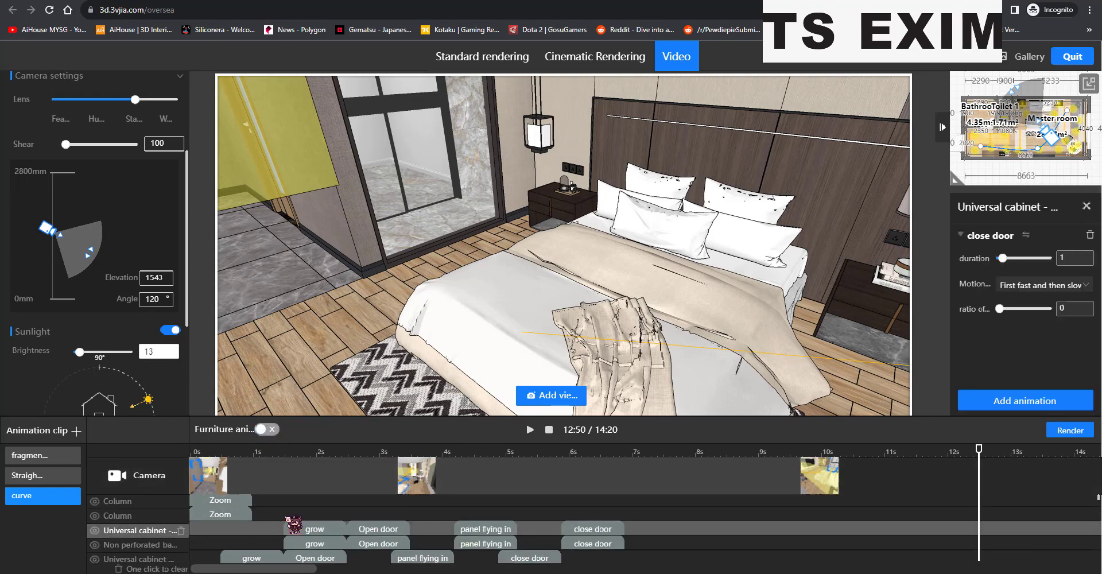
scroll(345, 523, "up", 1)
left_click(238, 503)
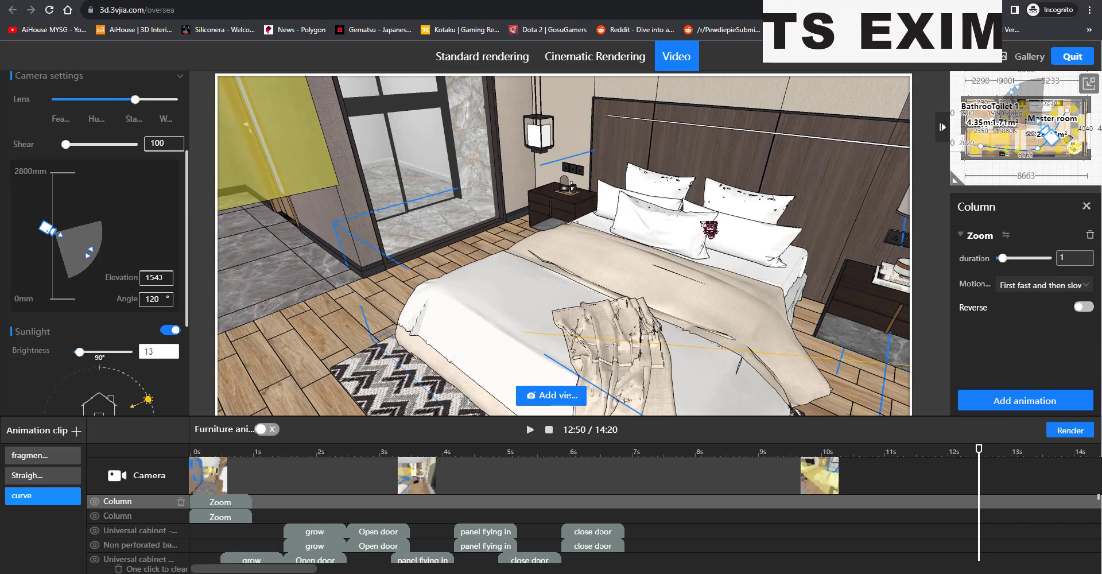
Keep the Column Zoom clip's easing at First fast and then slow.
left_click_drag(709, 229, 631, 235)
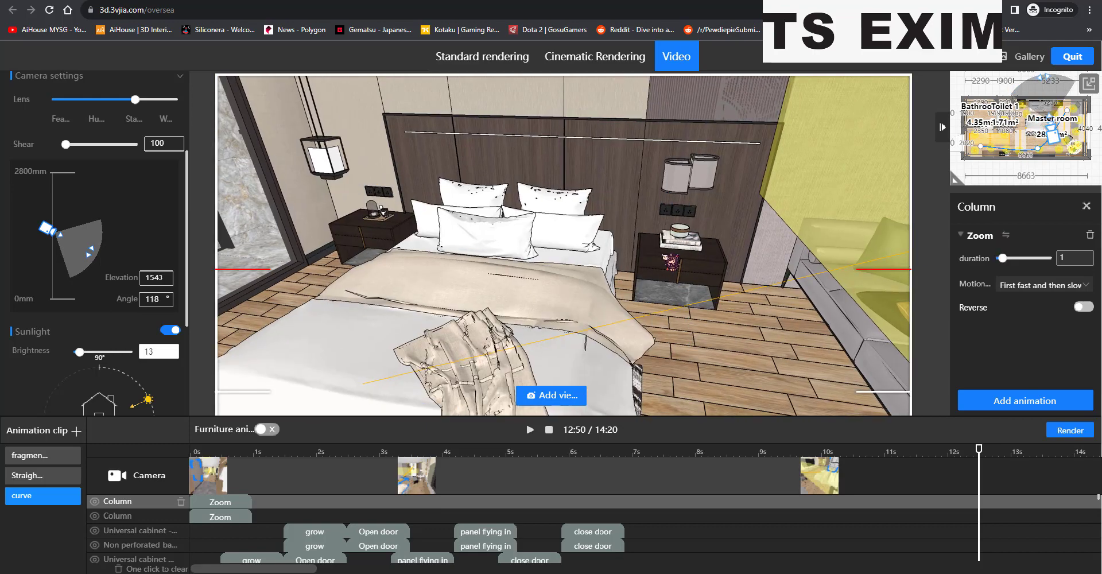
left_click(1045, 287)
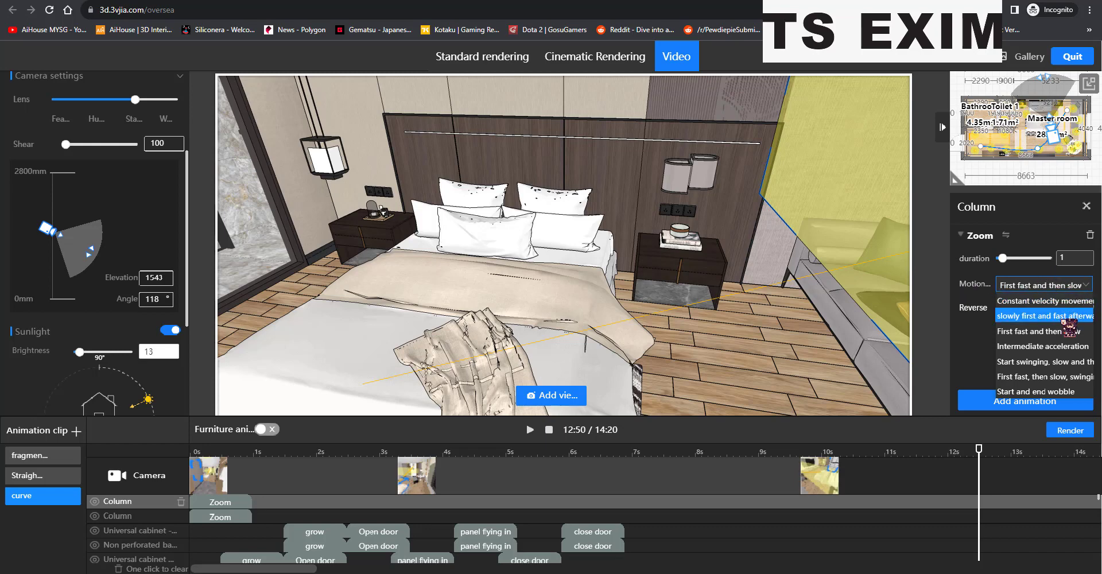
left_click(1054, 294)
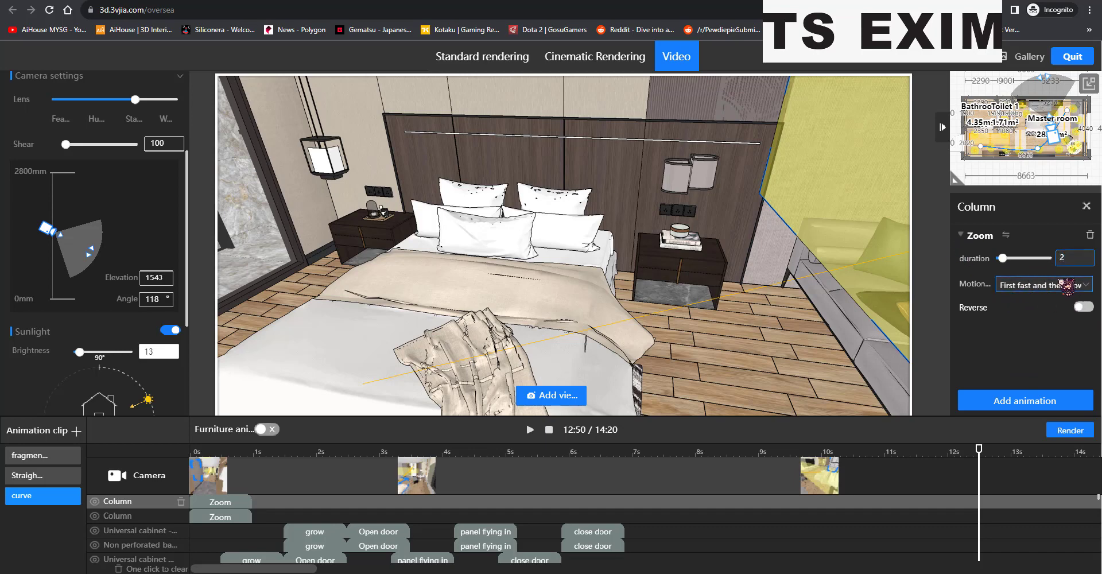
left_click(288, 502)
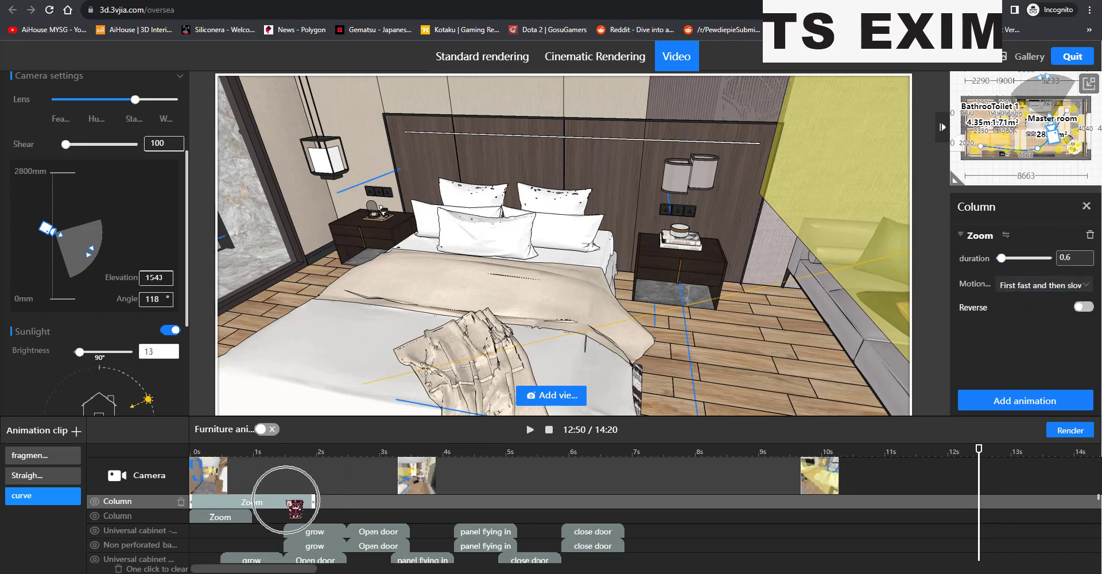
left_click(214, 542)
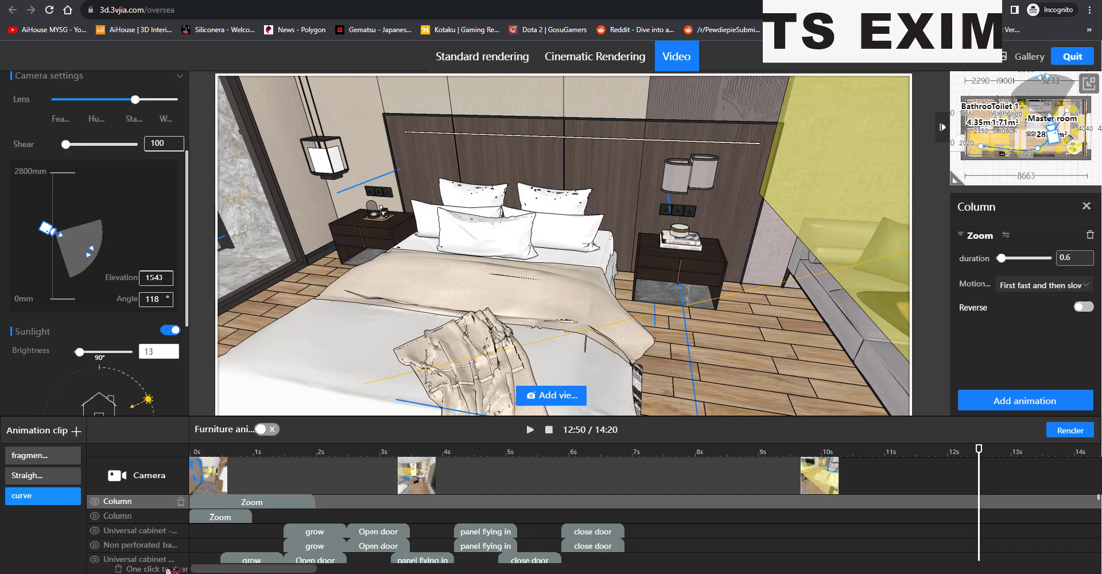
Delete all furniture animations from the cabinet track, confirming the removal.
left_click(171, 530)
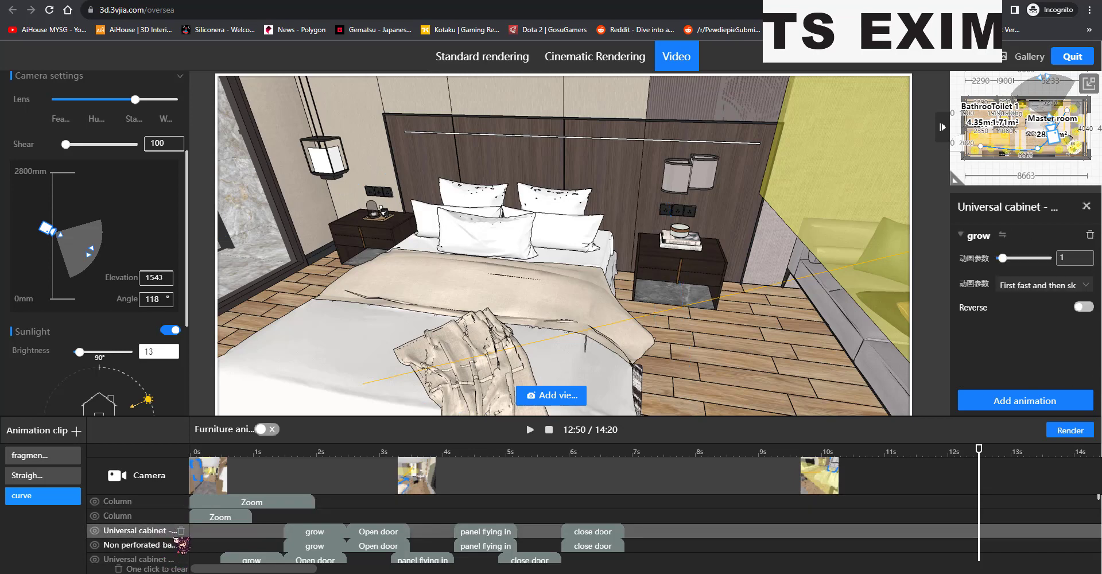
left_click(190, 538)
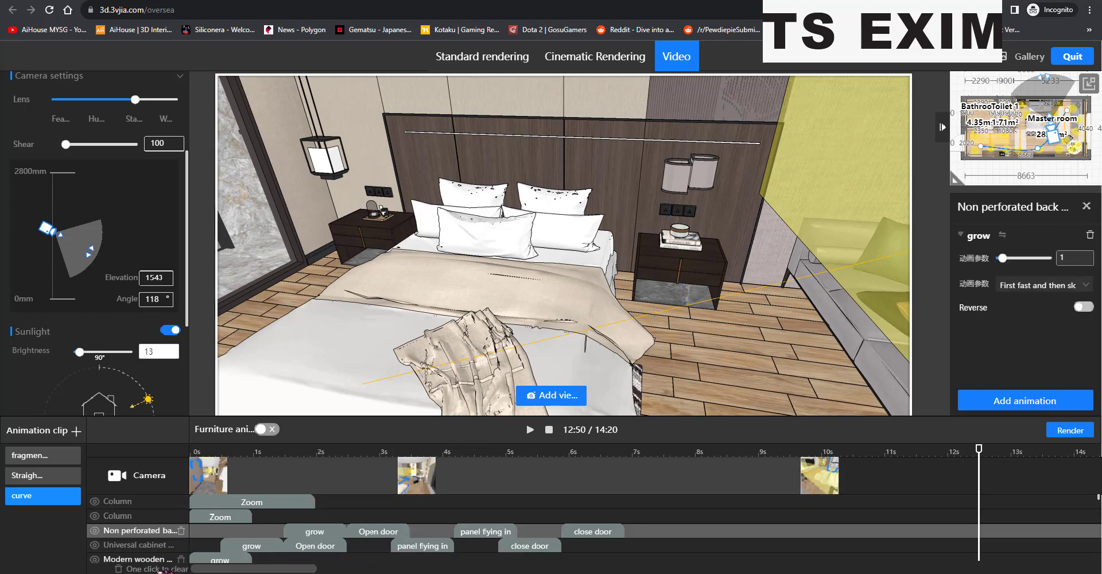
left_click(182, 530)
left_click(591, 330)
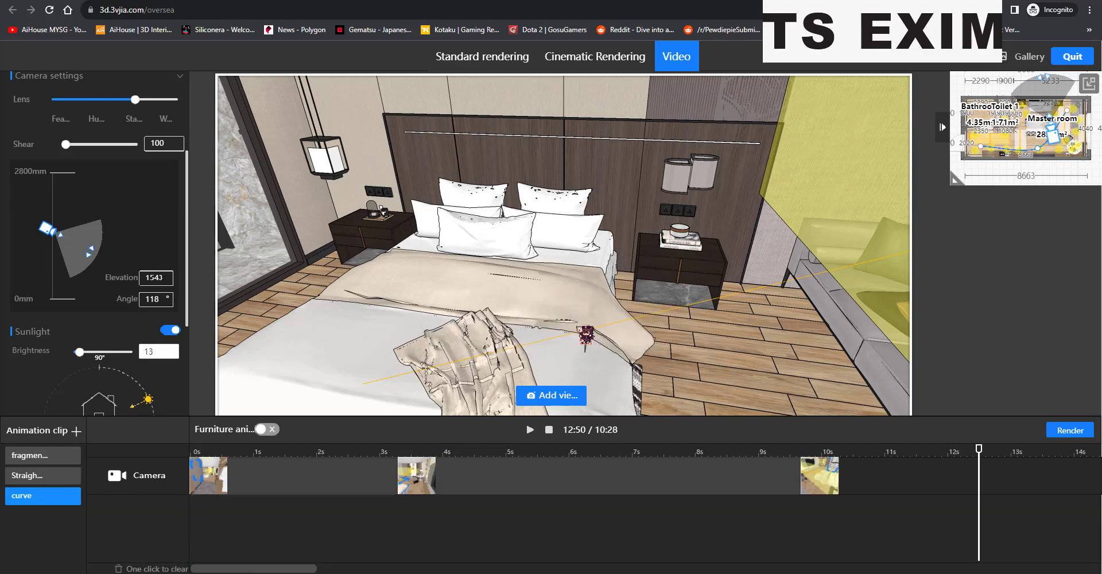
mouse_move(986, 456)
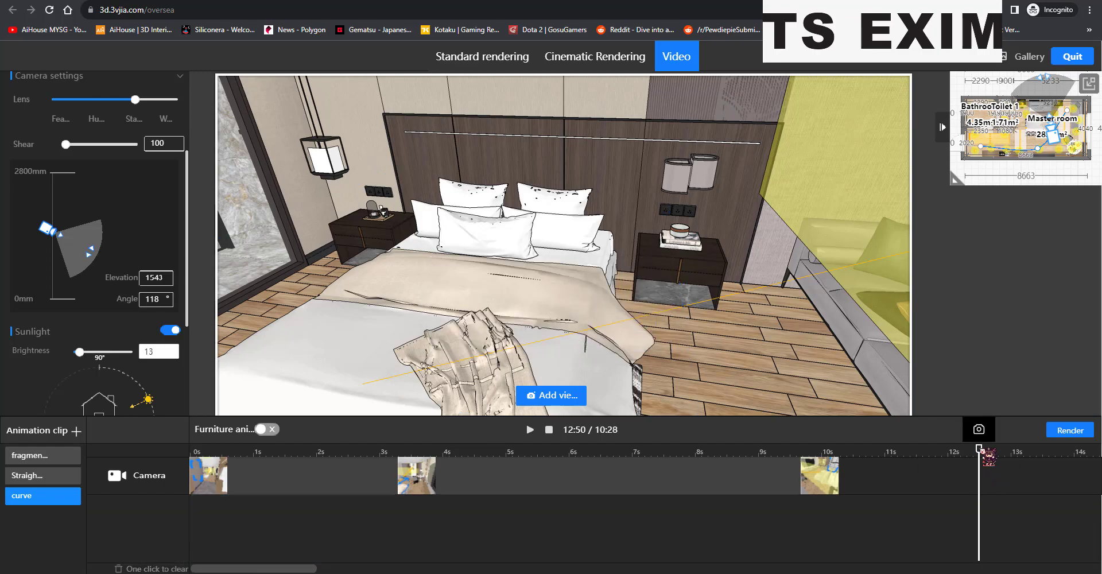
Add a sliding door dropping animation to the wardrobe cabinet and preview it.
mouse_move(987, 456)
left_mouse_down()
mouse_move(195, 453)
mouse_move(1030, 451)
mouse_move(256, 472)
mouse_move(192, 451)
left_mouse_up()
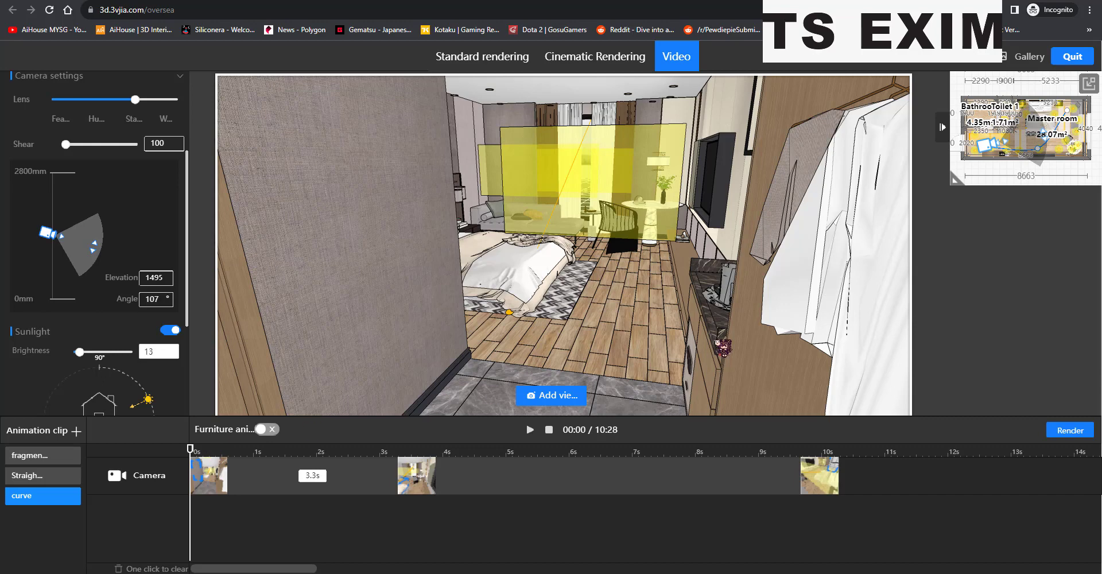
left_click_drag(701, 331, 754, 311)
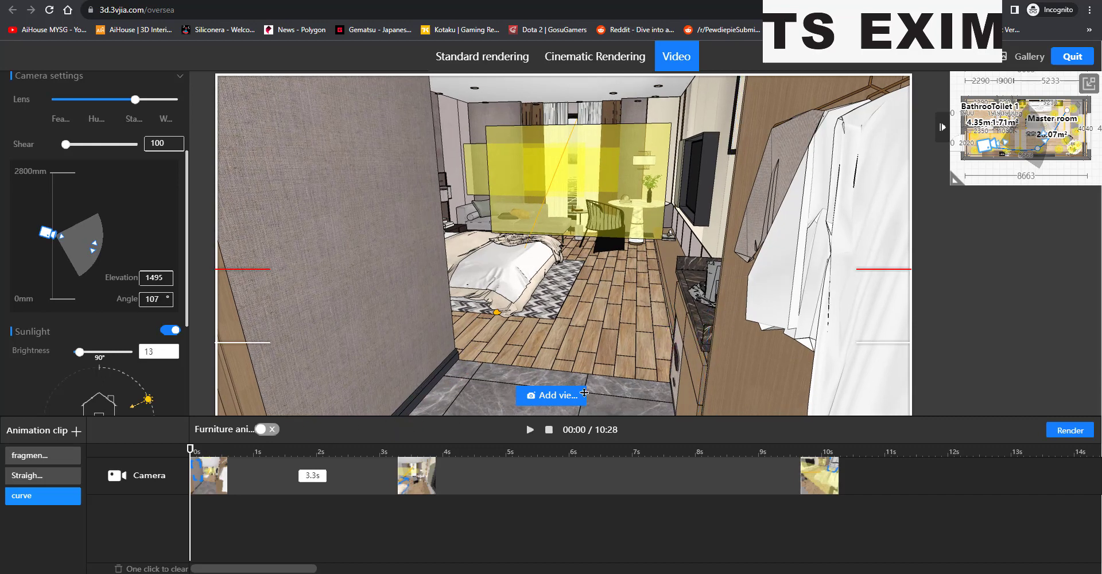
left_click(779, 287)
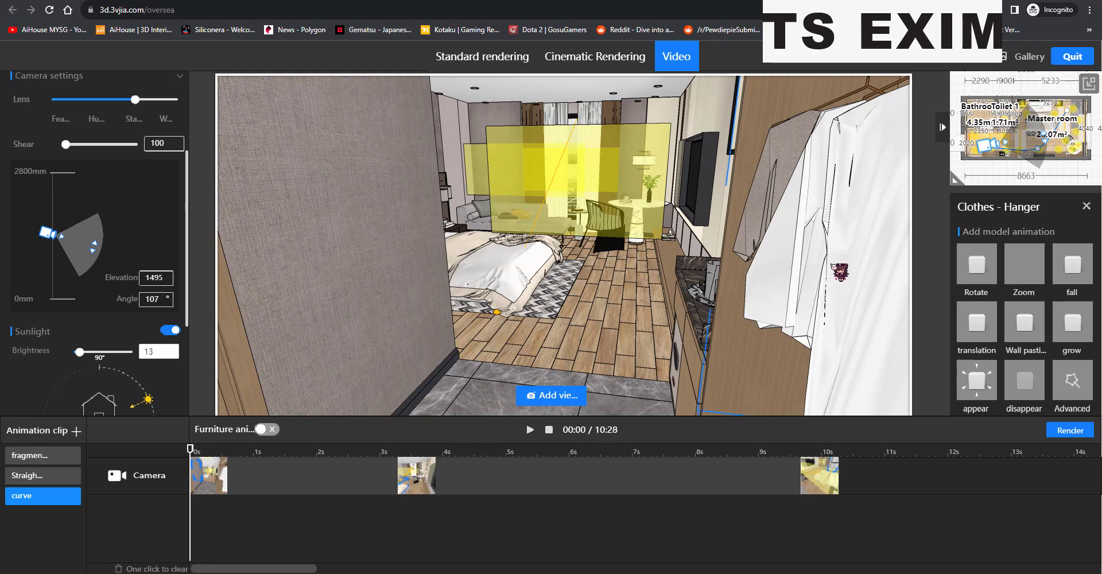
left_click(739, 326)
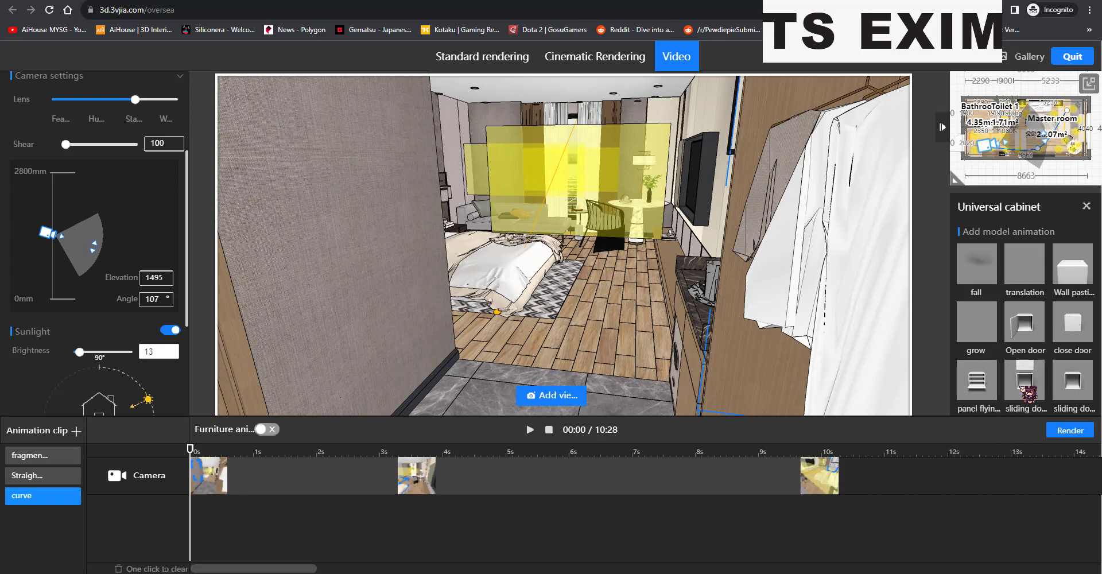
left_click(1024, 382)
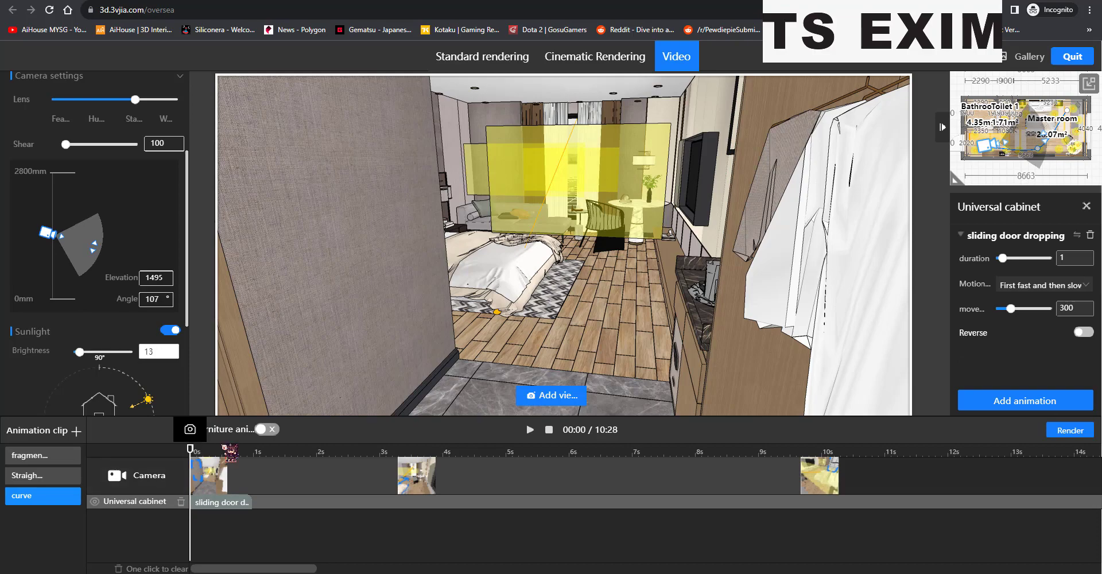
left_click(529, 429)
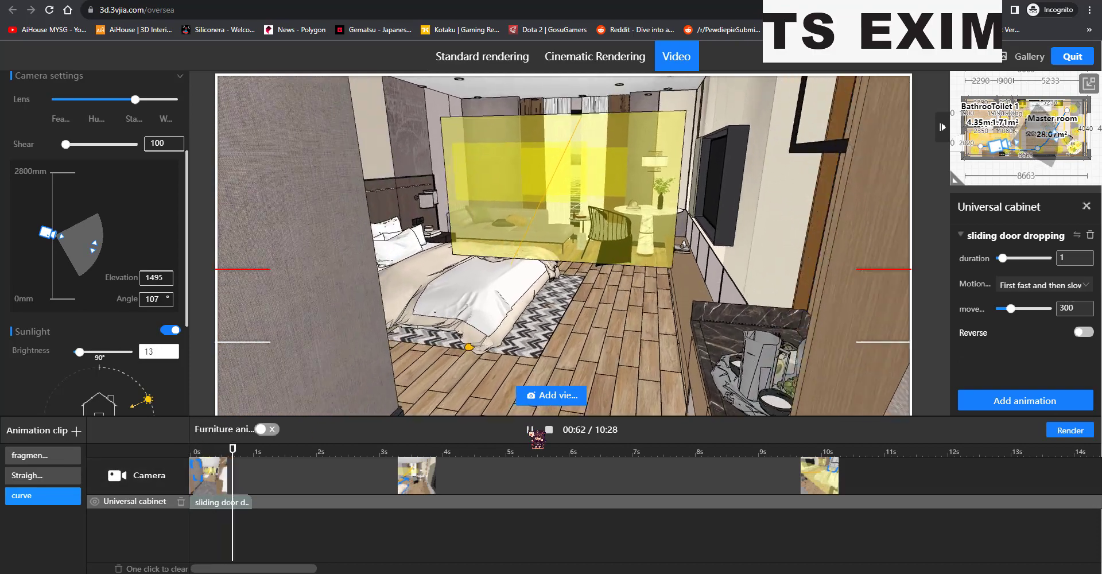
left_click(529, 430)
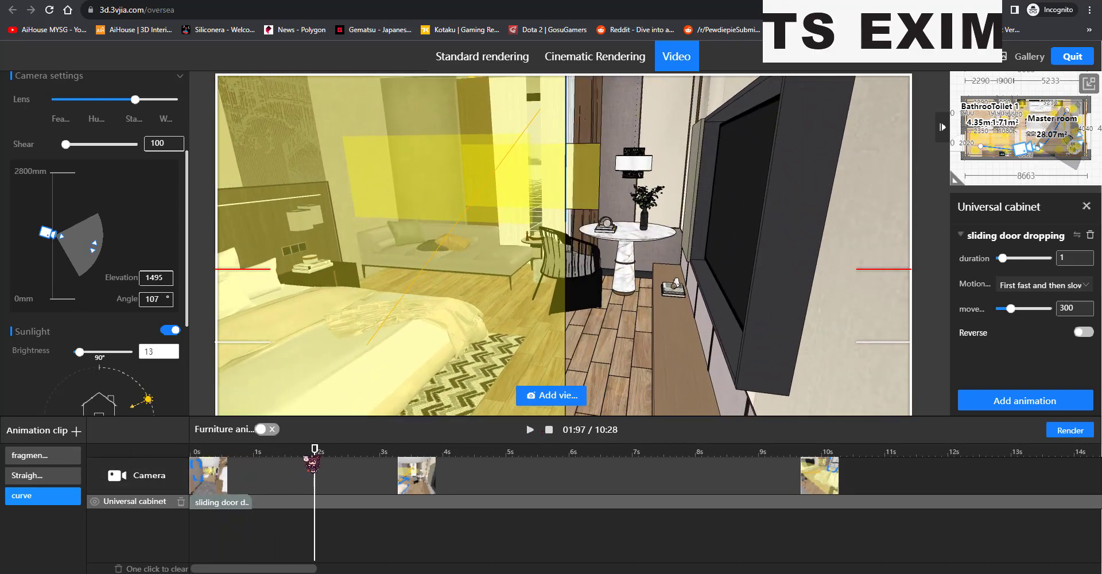
Delete the cabinet's sliding-door clip and bring up its model animation choices.
left_click_drag(314, 448, 105, 473)
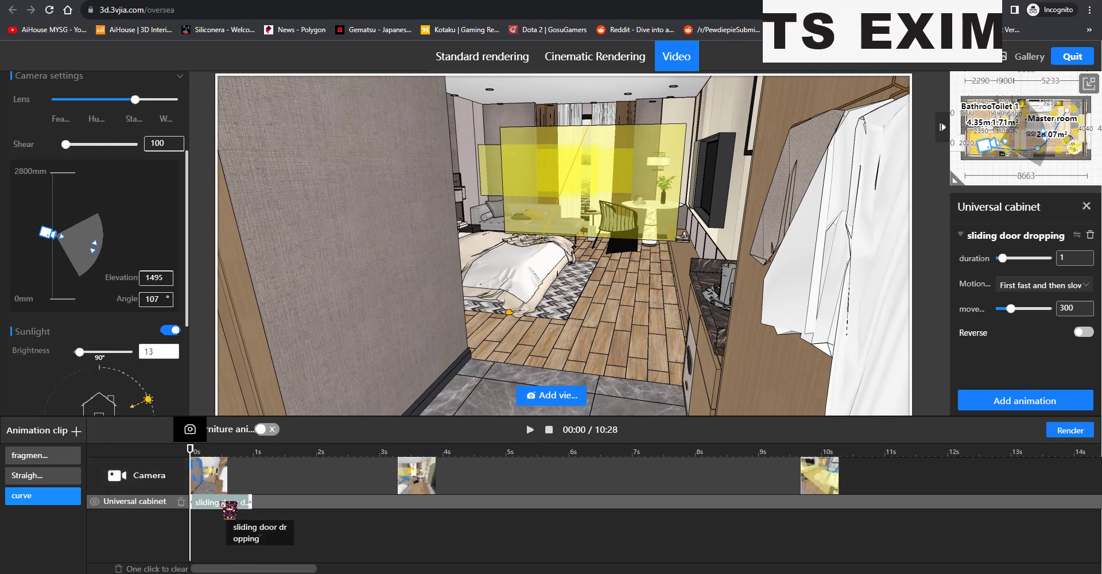
left_click(231, 501)
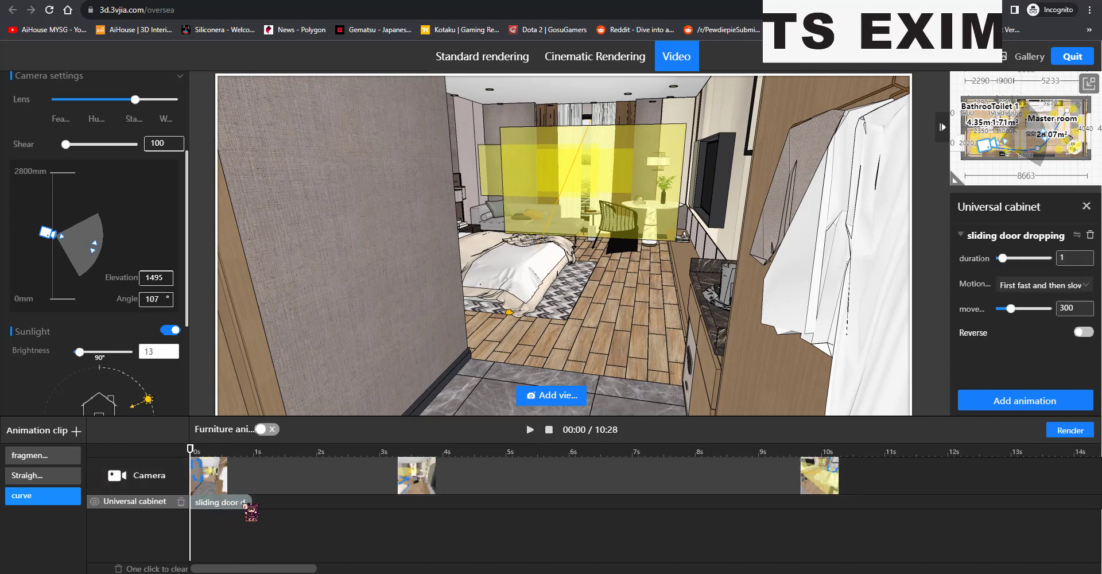
key("Delete")
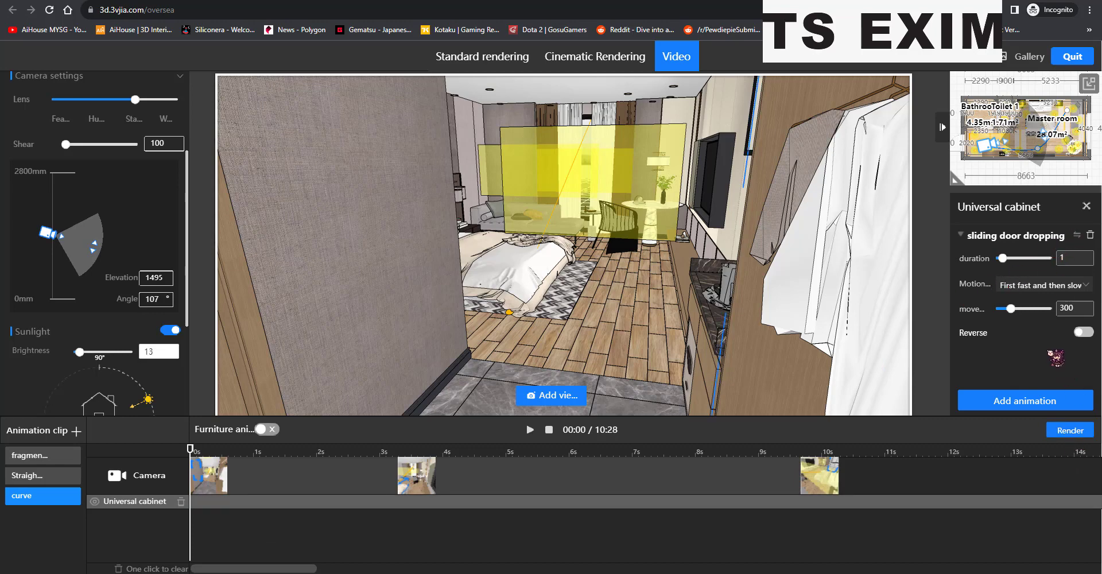
left_click(1085, 206)
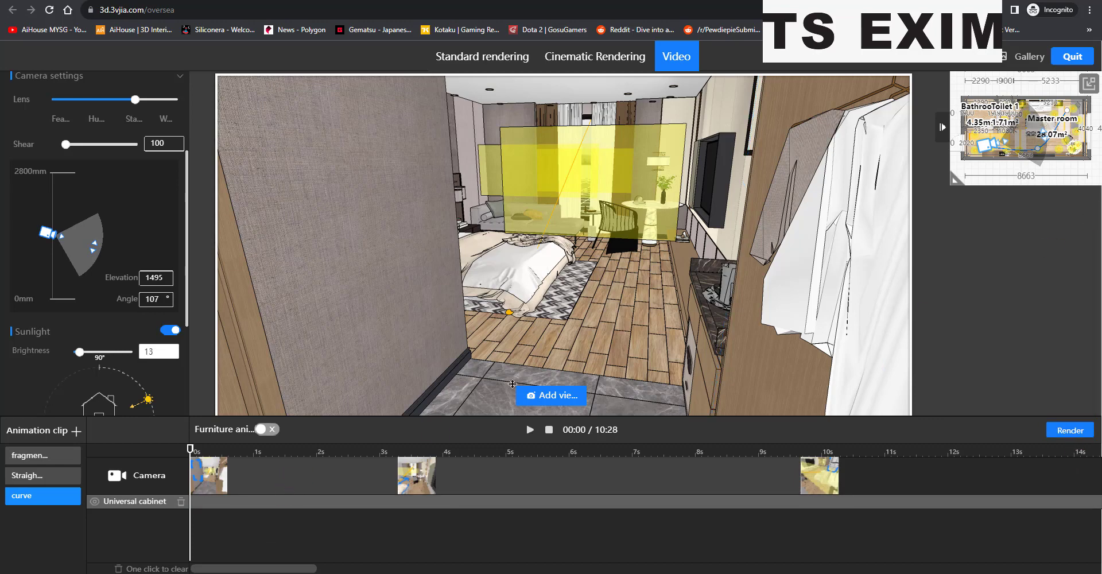
left_click(763, 364)
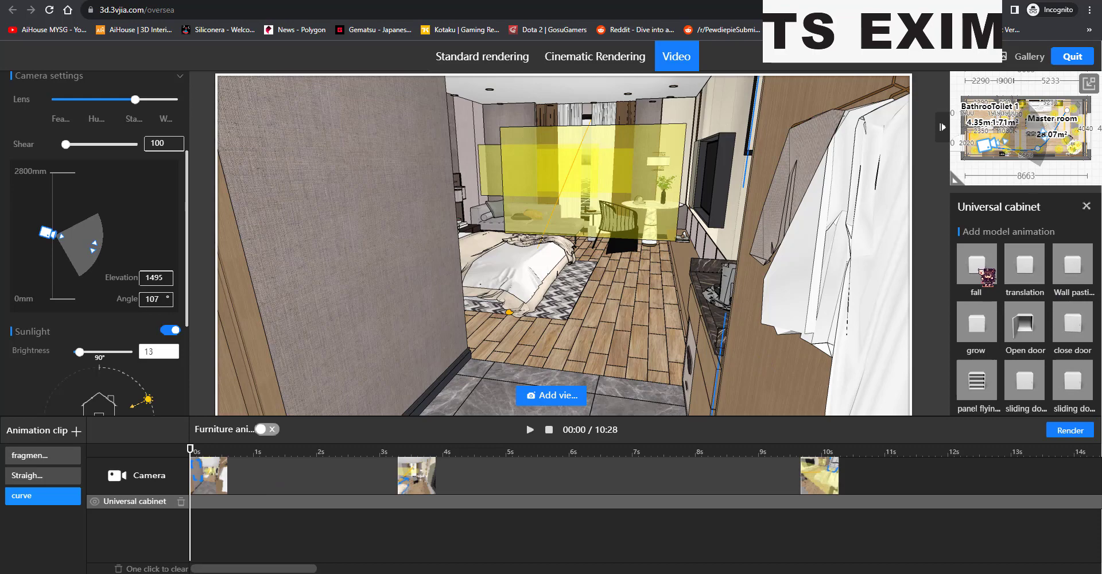
Add fall animations to the Universal cabinet and the Countertop.
left_click(985, 275)
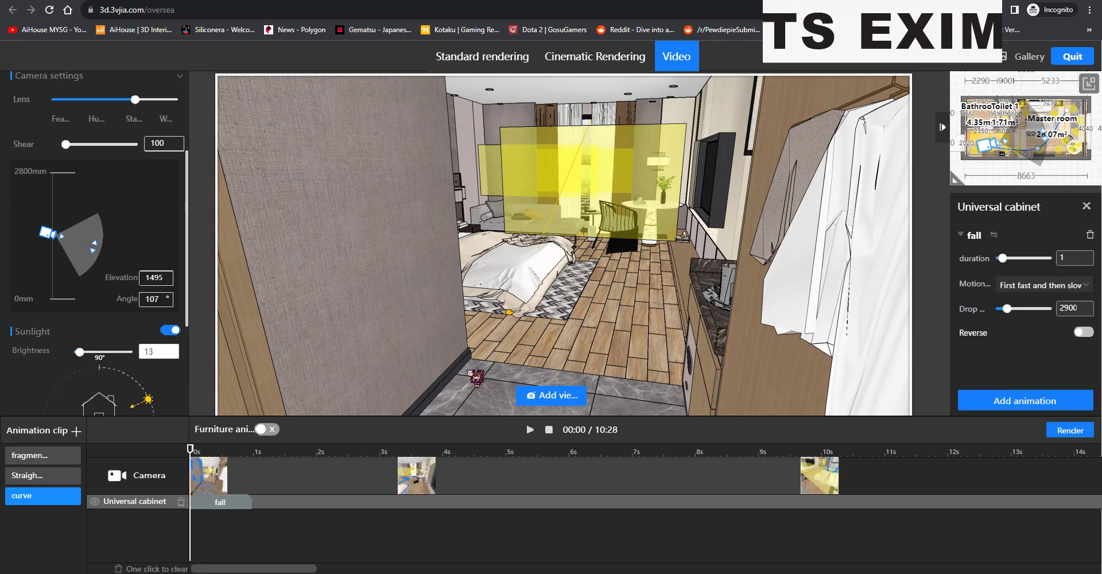
left_click(529, 429)
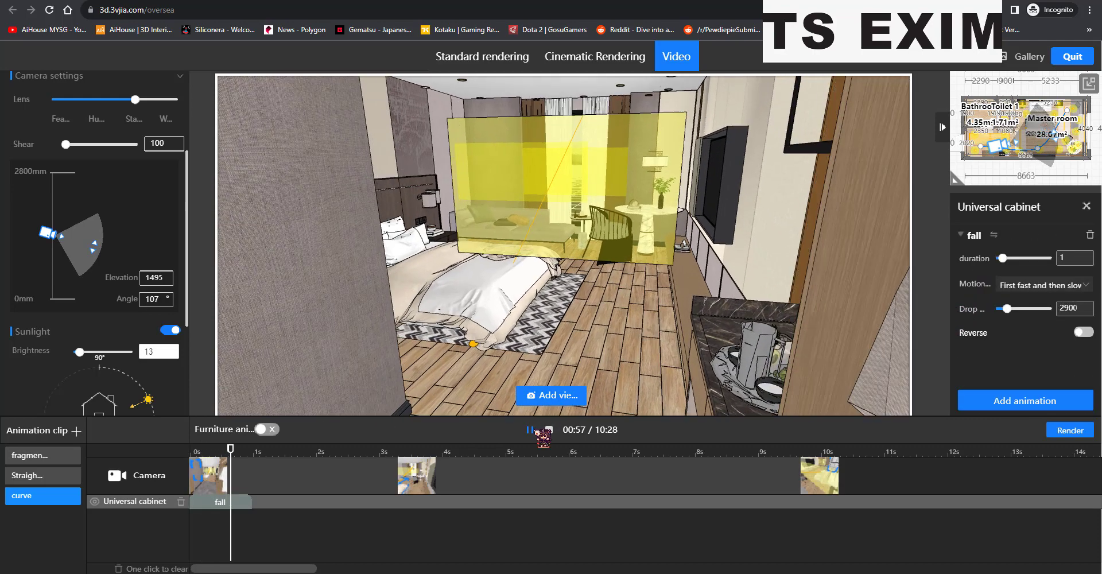
left_click_drag(233, 448, 190, 449)
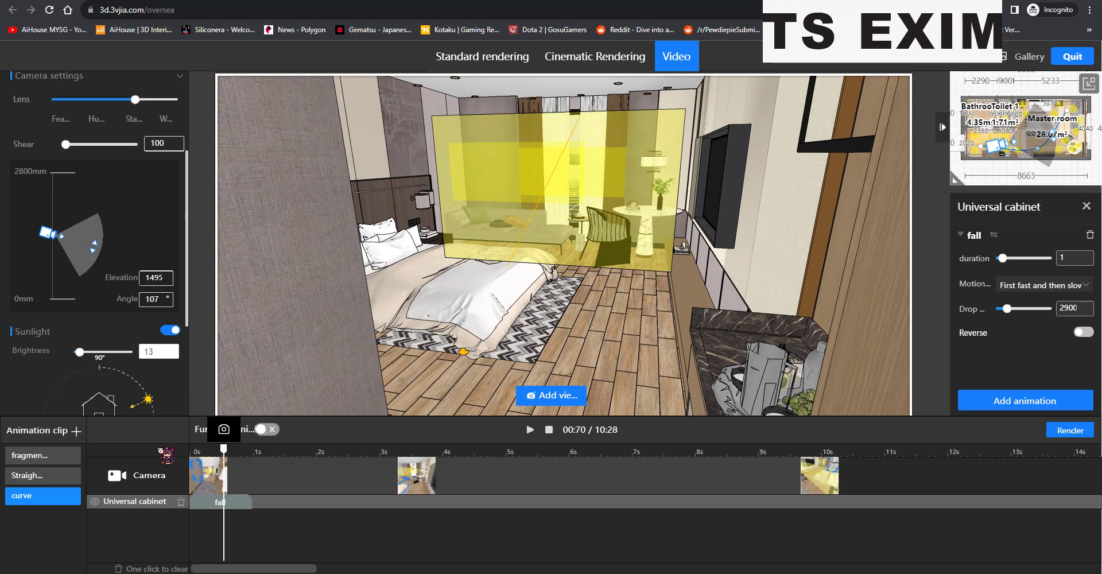
left_click(716, 361)
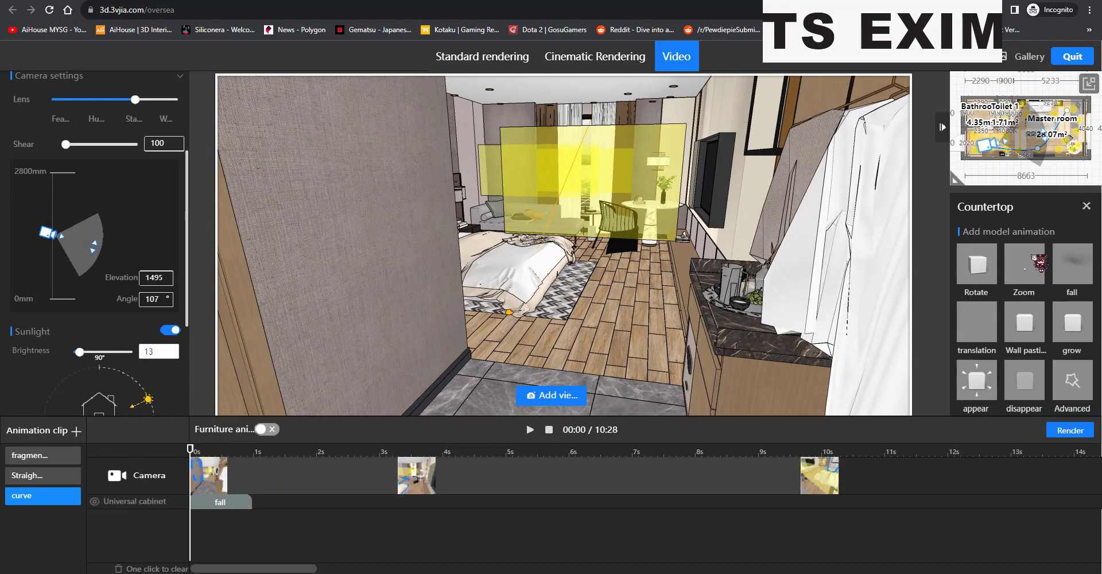
left_click(1082, 274)
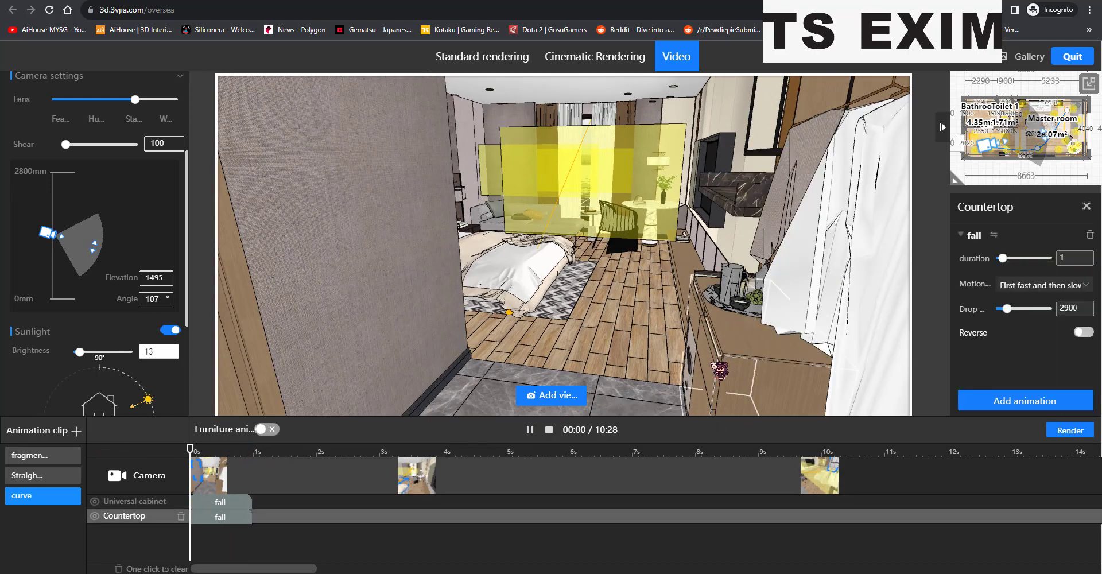
Give the second Universal cabinet a 2-second fall animation and preview it.
left_click(732, 378)
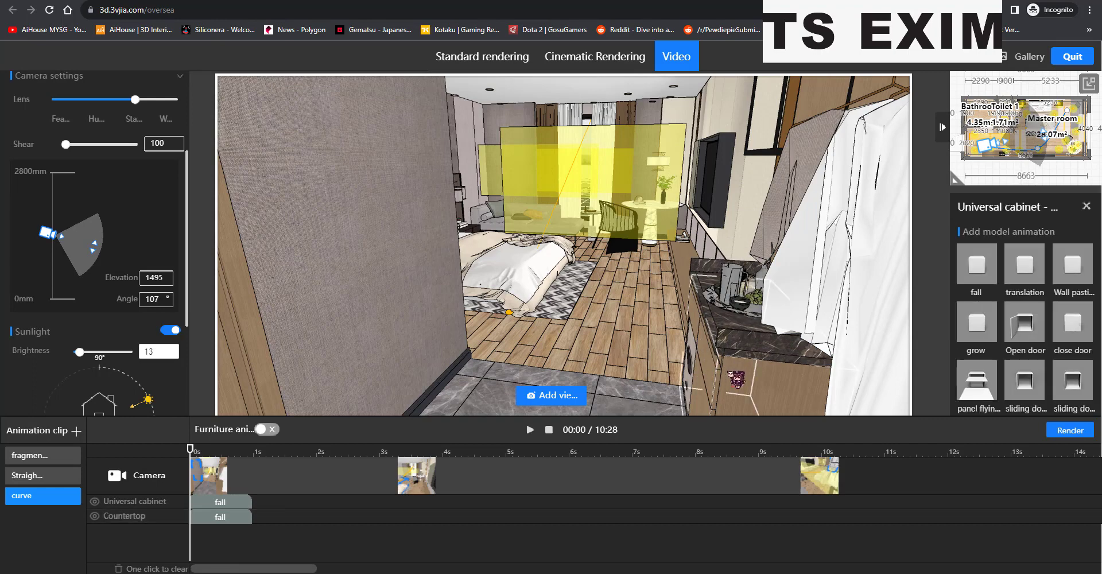
left_click(976, 267)
type("2")
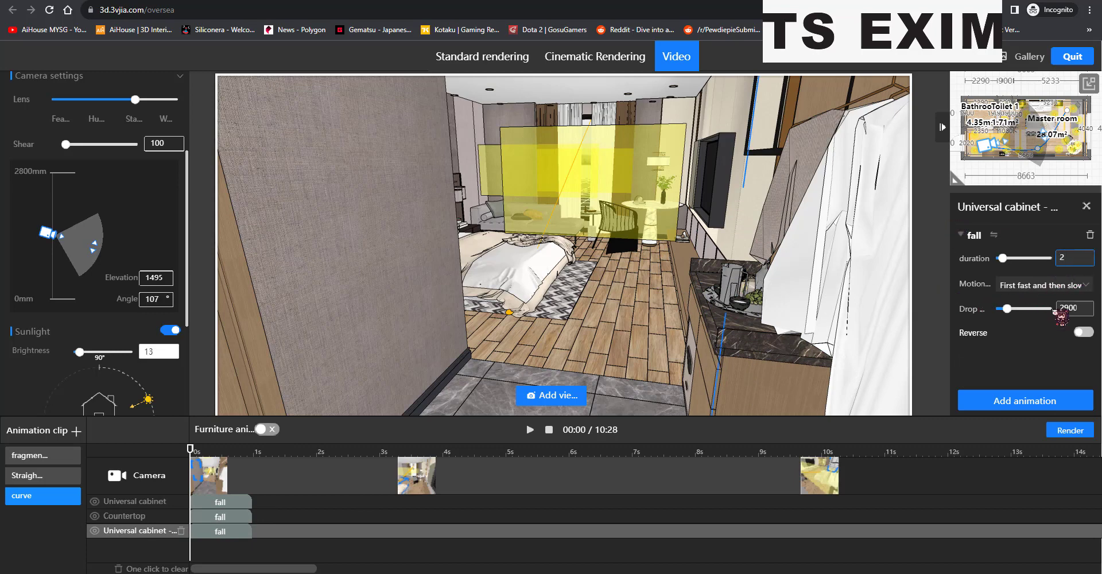
key("Return")
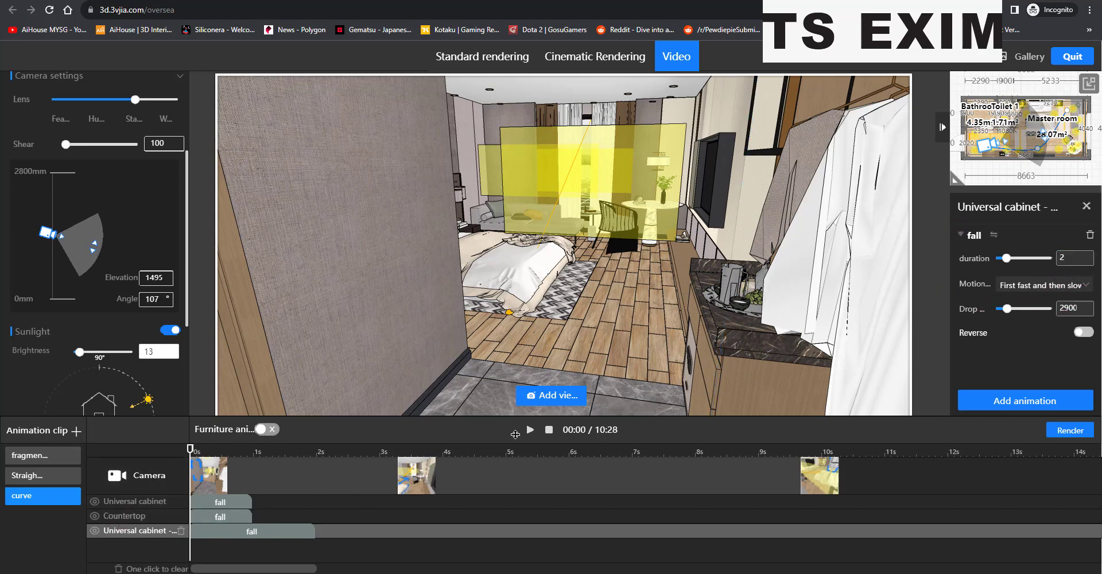
left_click(532, 430)
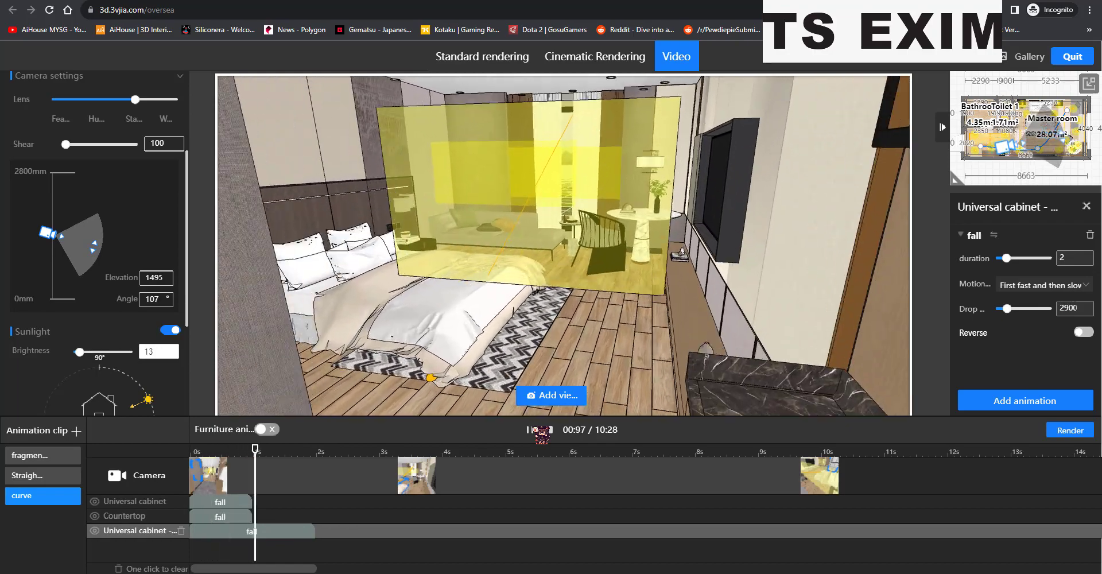
left_click(533, 429)
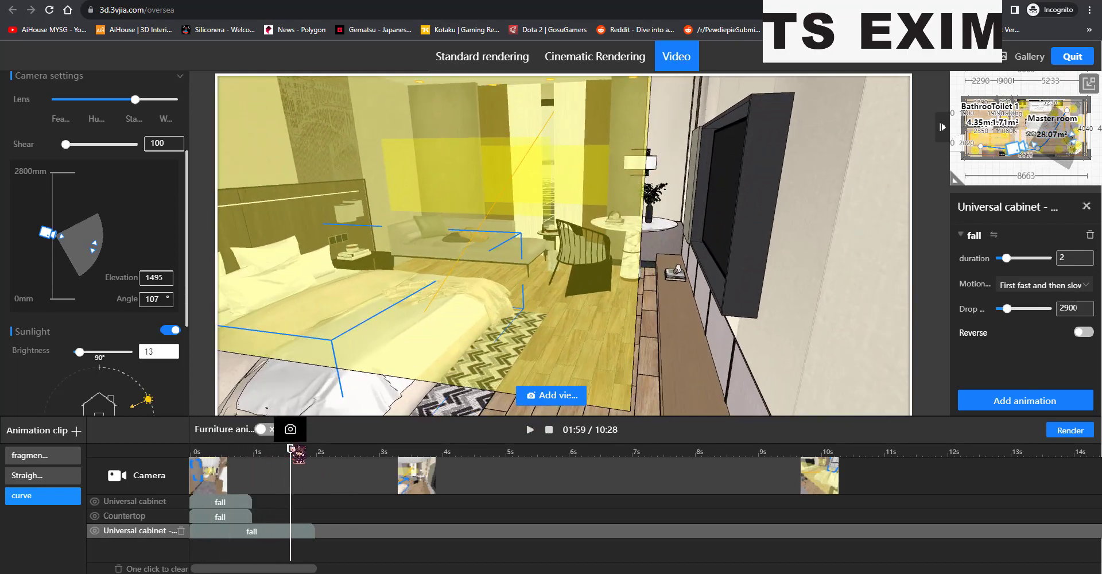
left_click_drag(291, 451, 341, 485)
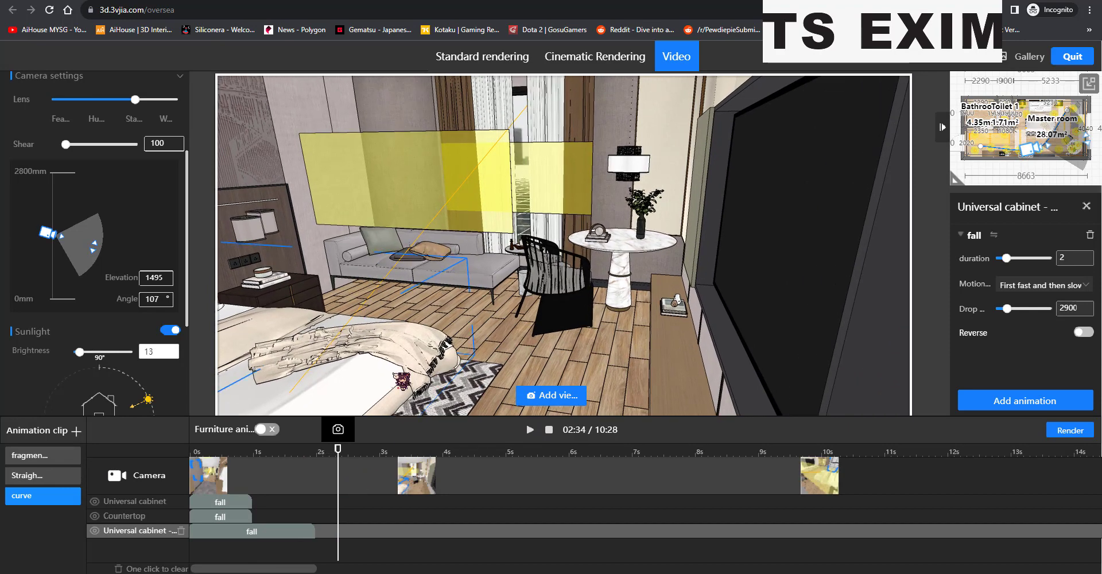
Give the New Chinese style fabric throw translation and rotate animations, then preview from the start.
left_click(401, 379)
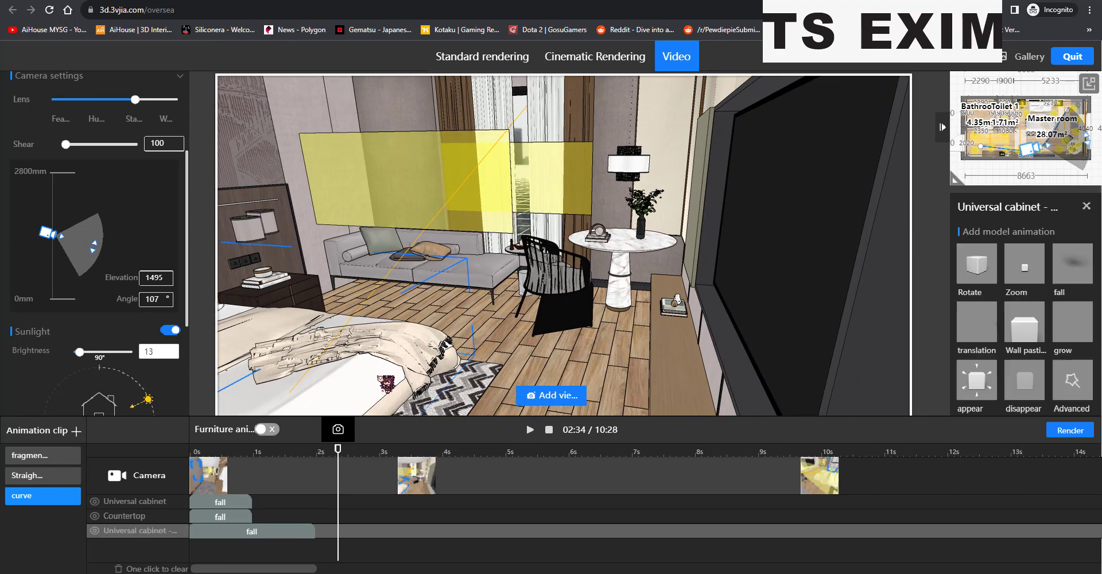
left_click(976, 327)
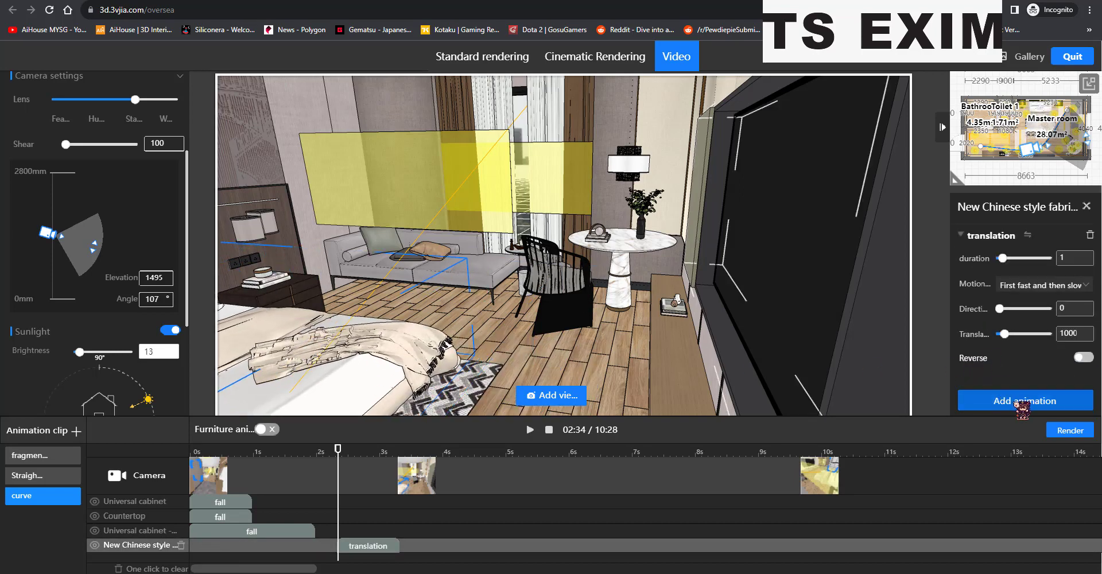
left_click(1022, 400)
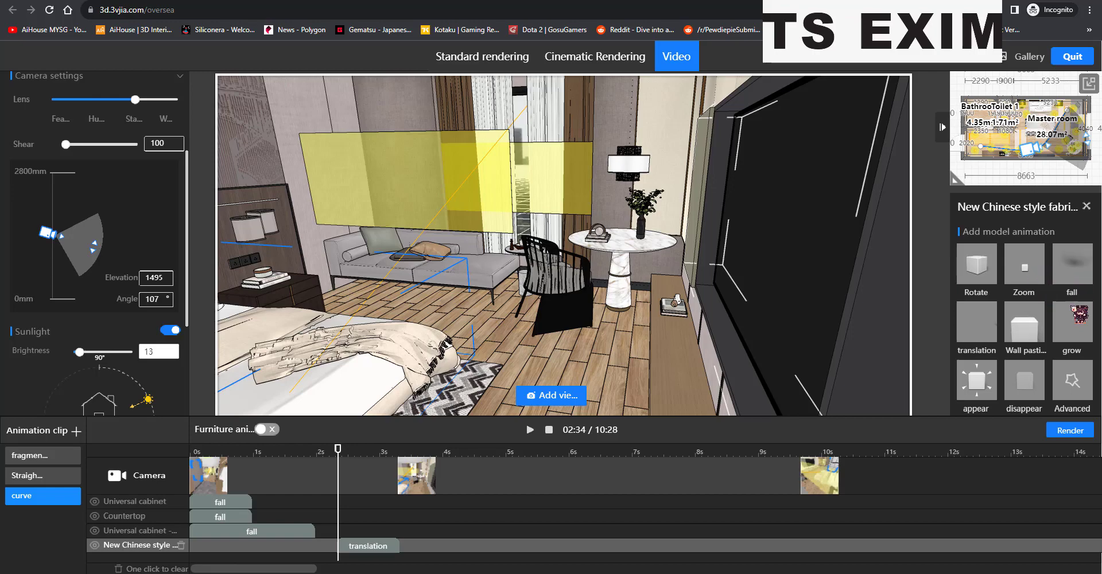
left_click(976, 265)
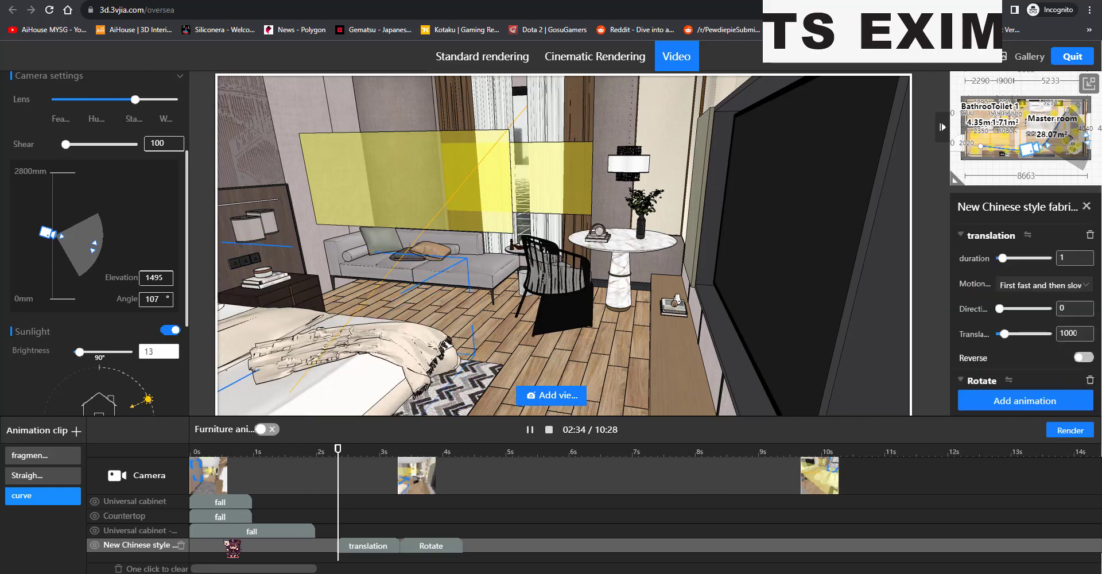
left_click_drag(326, 453, 130, 478)
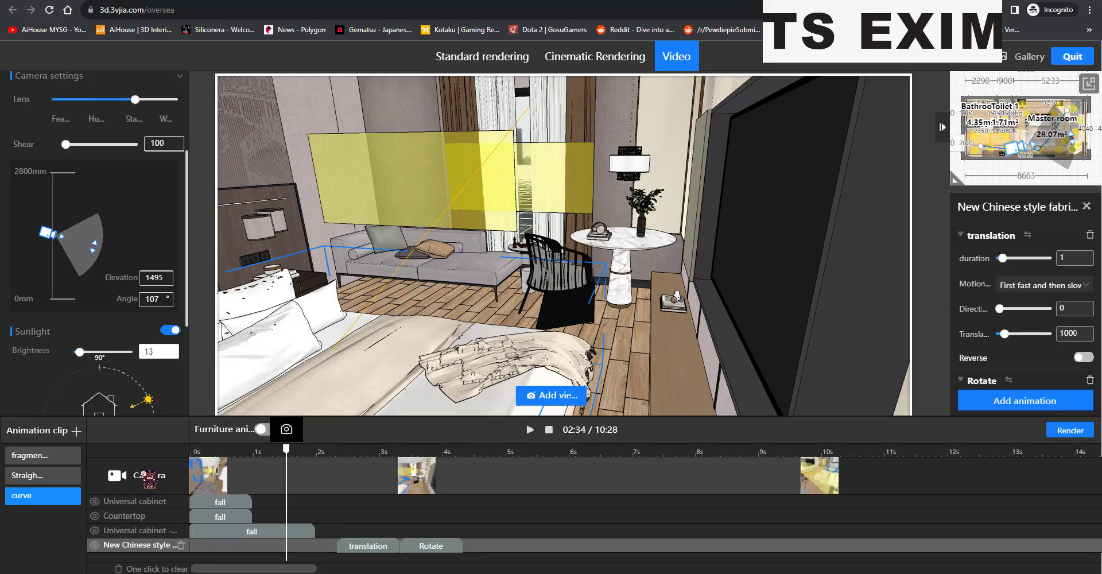
left_click(529, 430)
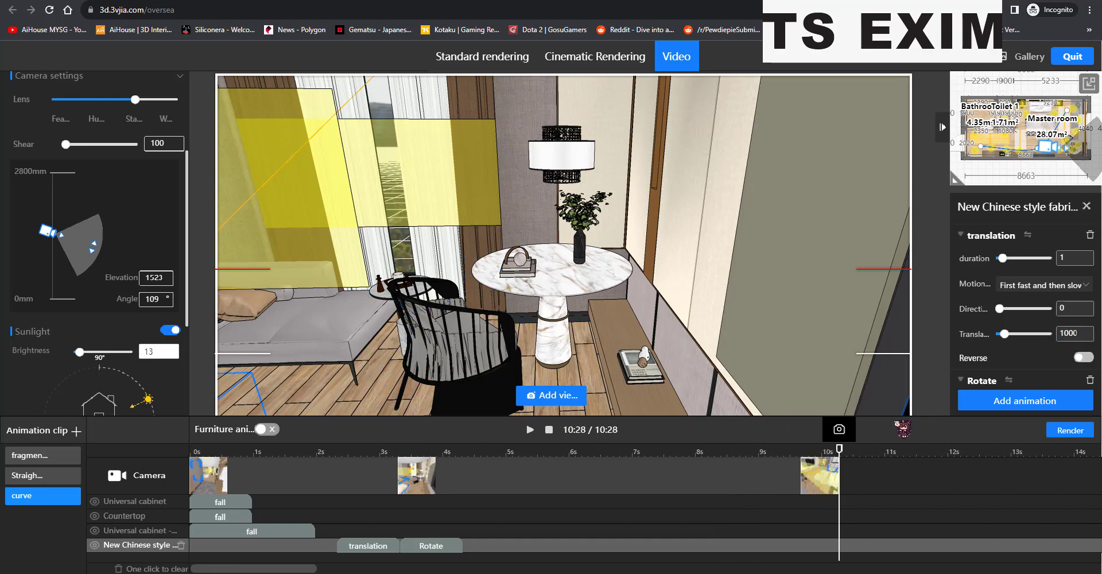
Give the fabric dining chair a Rotate animation and set its angle to 720°.
left_click_drag(848, 454, 393, 451)
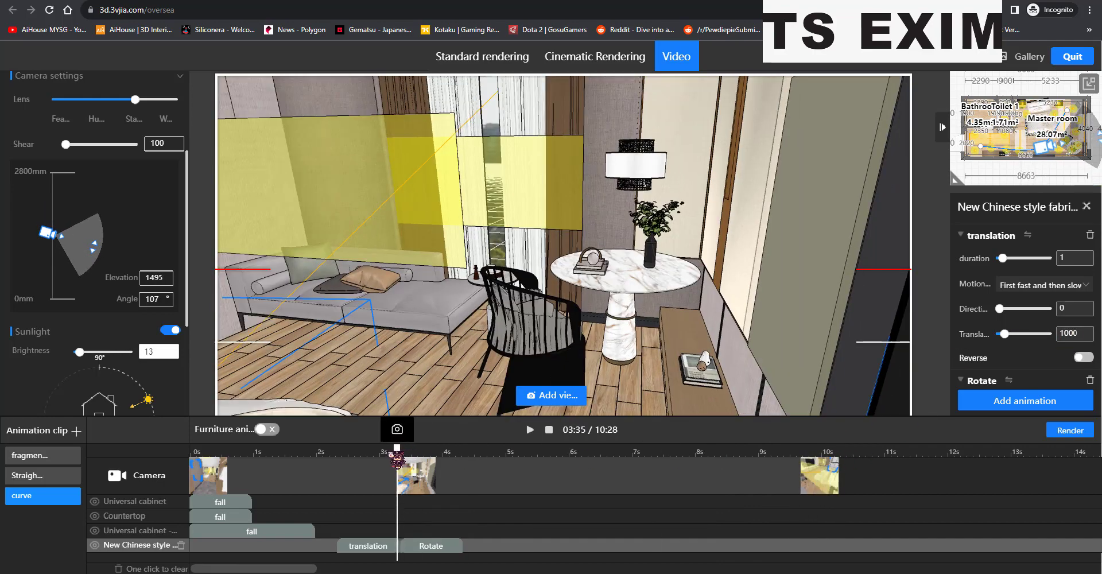
left_click(539, 332)
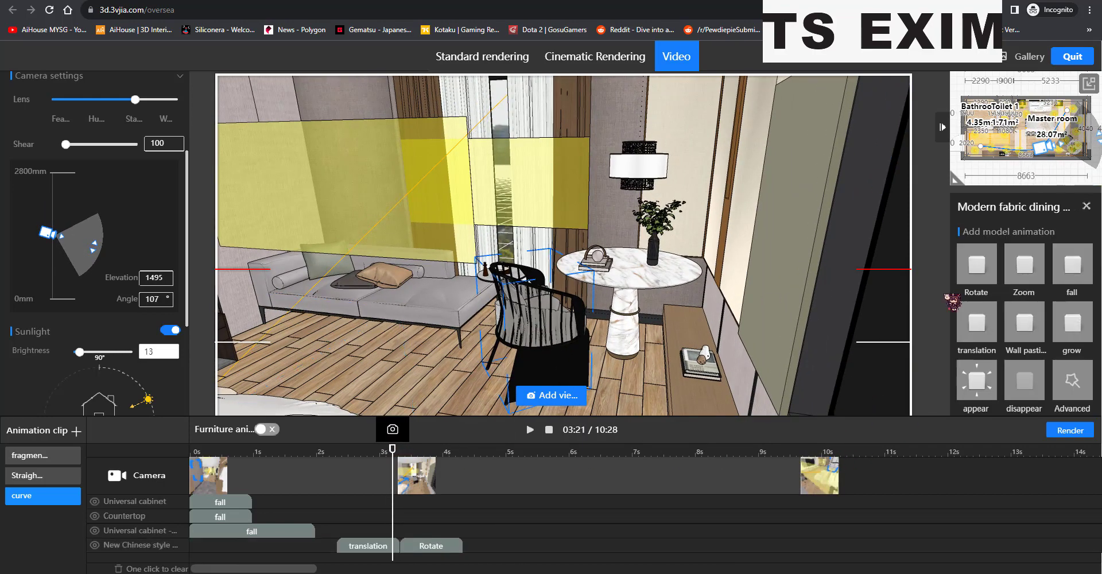
left_click(978, 270)
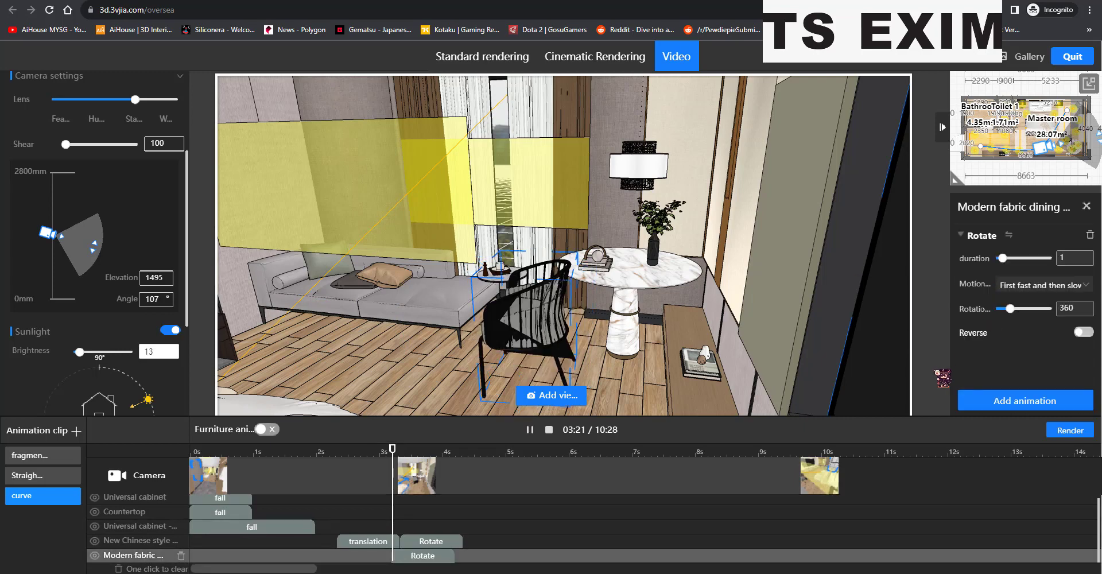
left_click(426, 556)
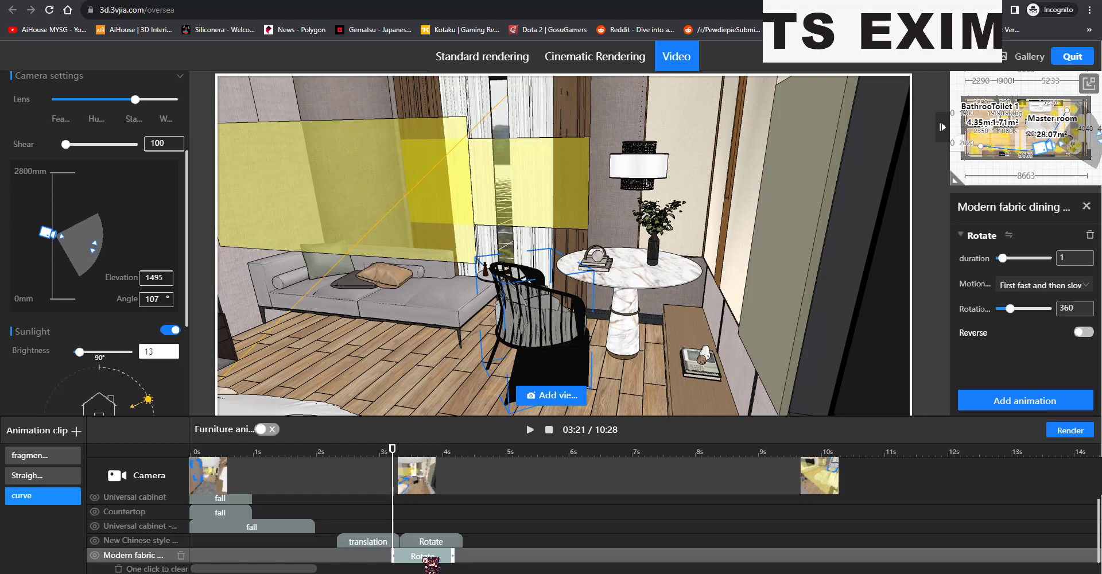
left_click(425, 556)
left_click(425, 557)
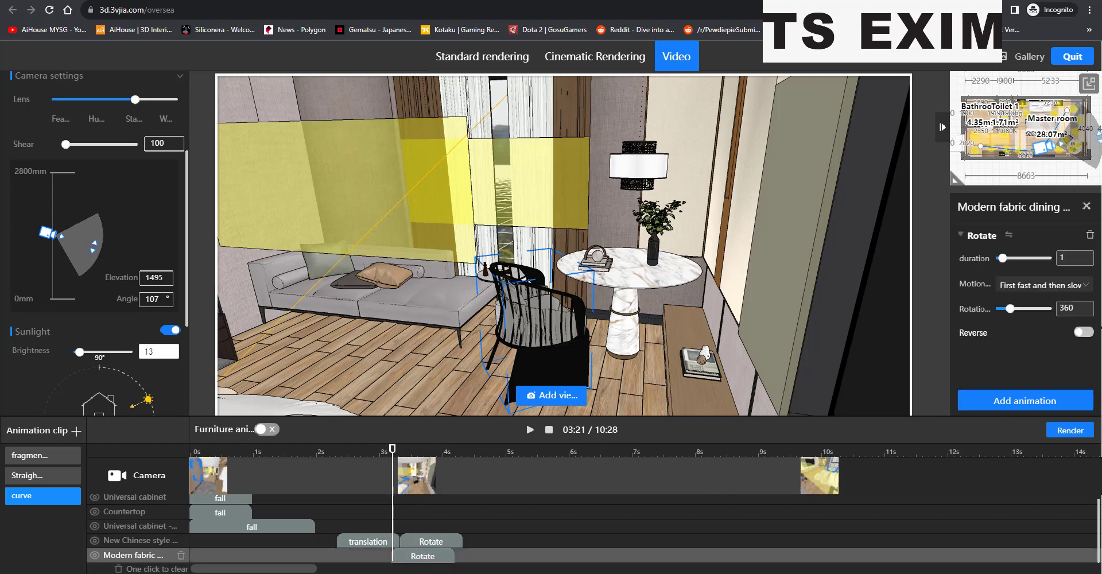
double_click(1068, 308)
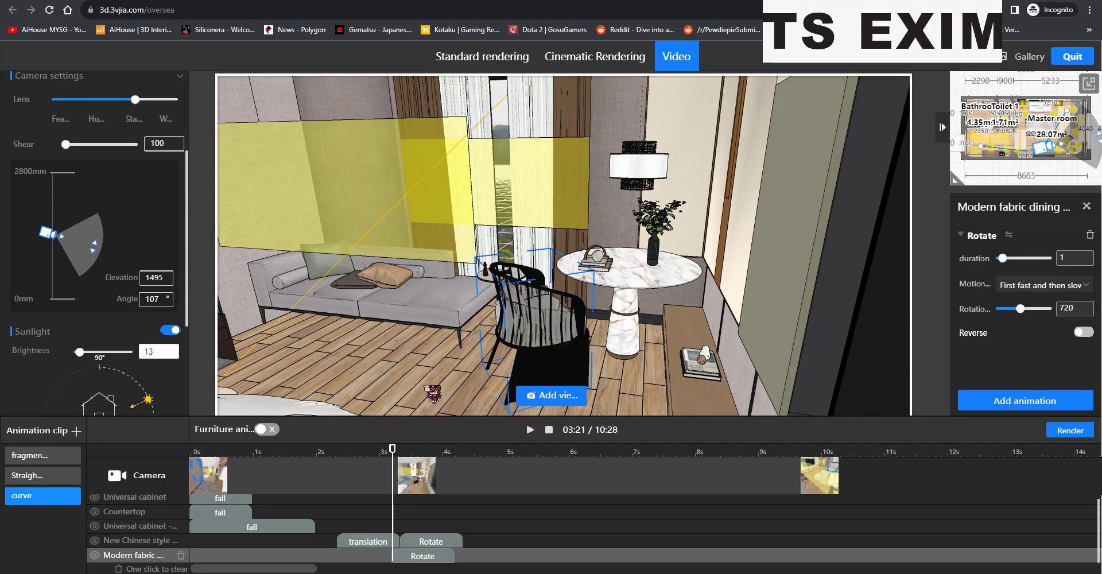
mouse_move(392, 450)
type("720")
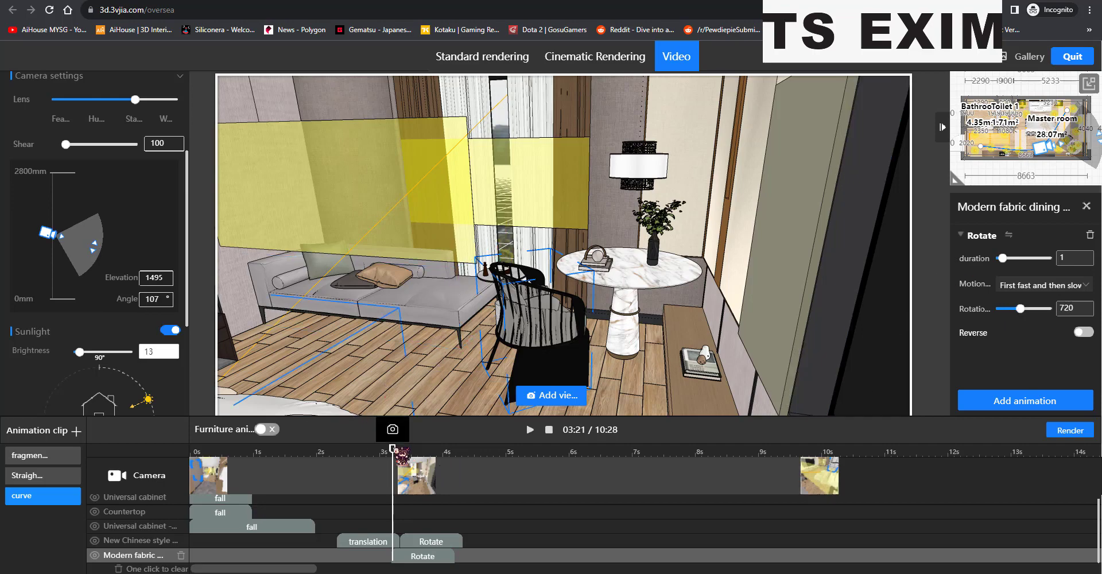
Preview the animation, then lengthen the chair's rotation from 1 to 2 seconds.
left_click(530, 429)
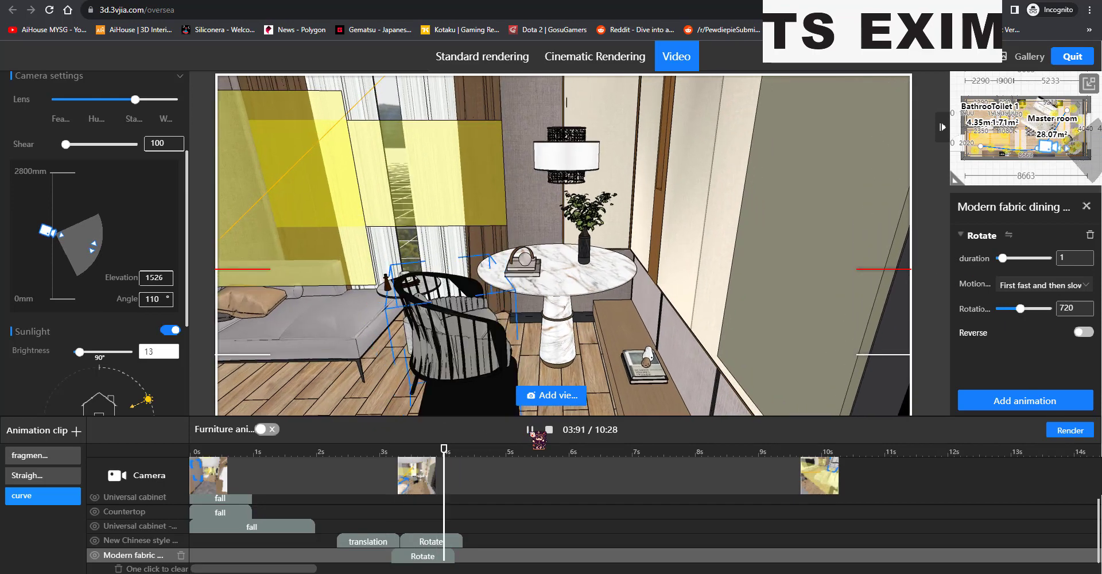
left_click(530, 429)
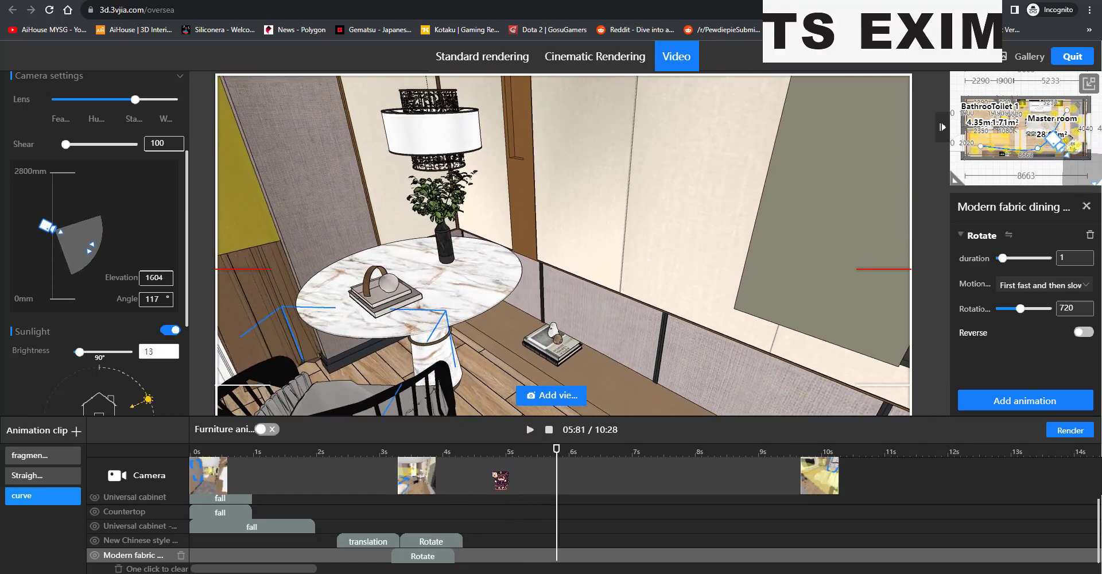
left_click(347, 453)
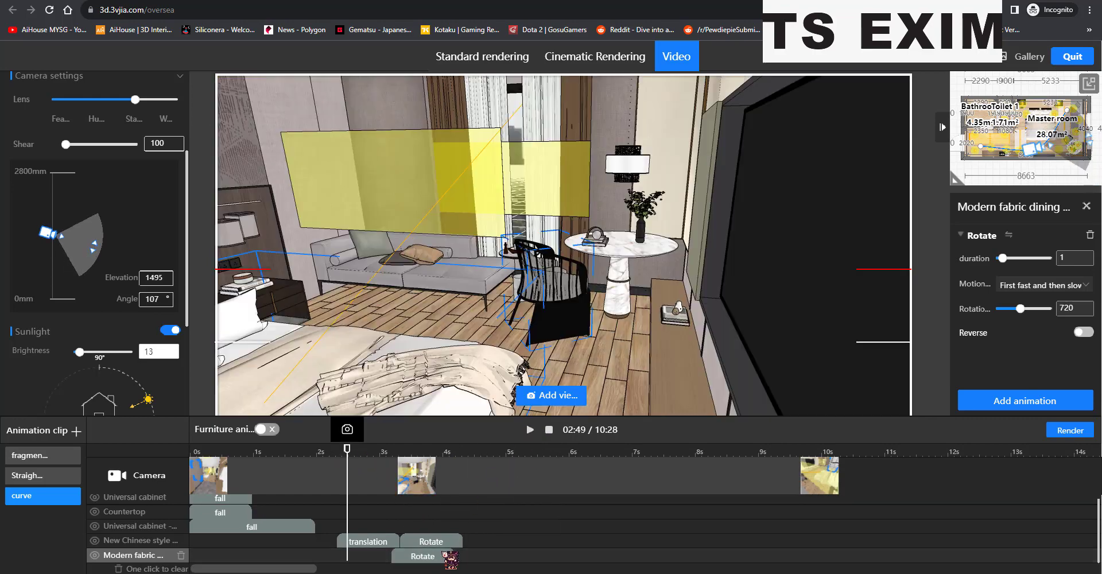
left_click(1075, 258)
type("2")
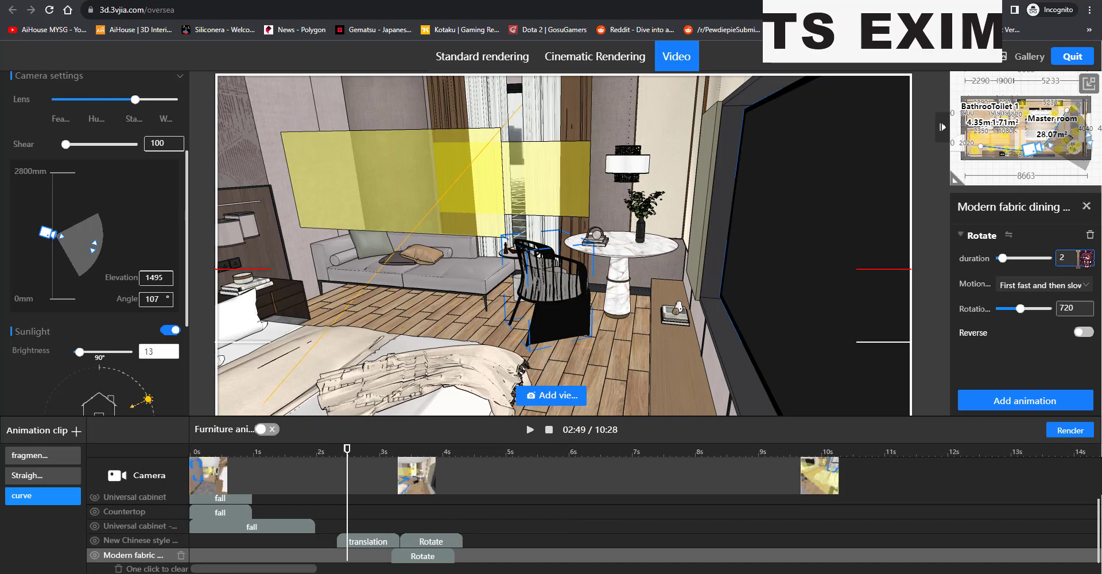
key("Return")
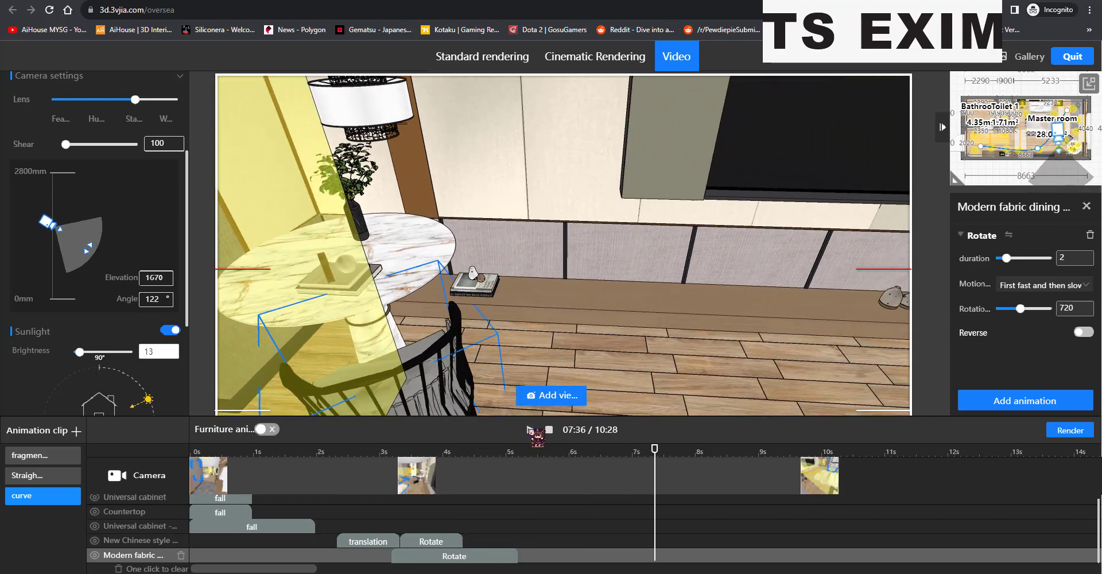
Pause the preview and give the Light luxury marble table a 360° rotate animation.
left_click(530, 430)
left_click(490, 290)
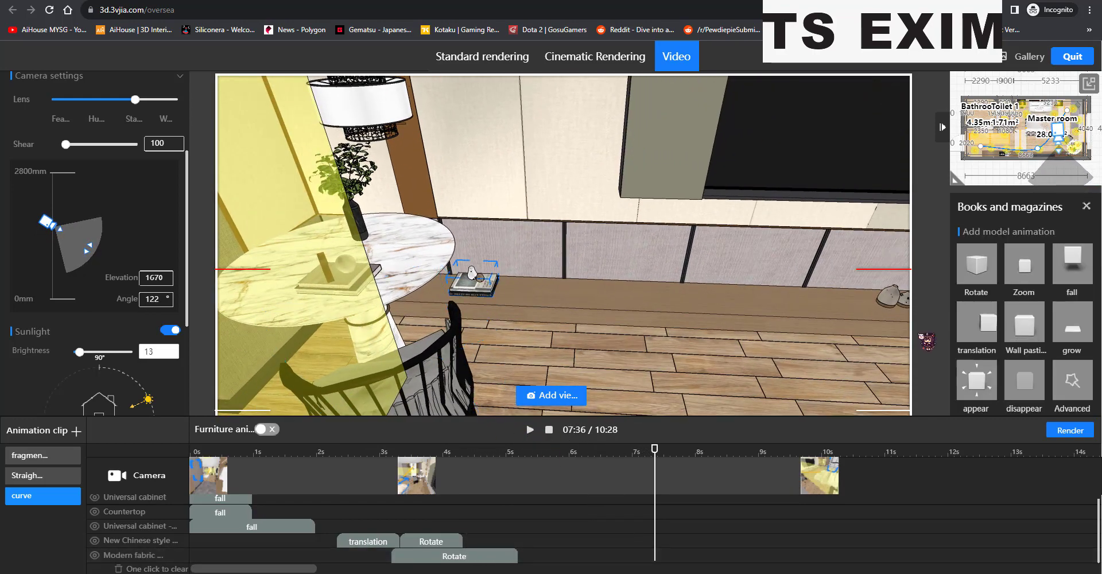
mouse_move(654, 448)
left_mouse_down()
mouse_move(519, 448)
mouse_move(516, 474)
left_mouse_up()
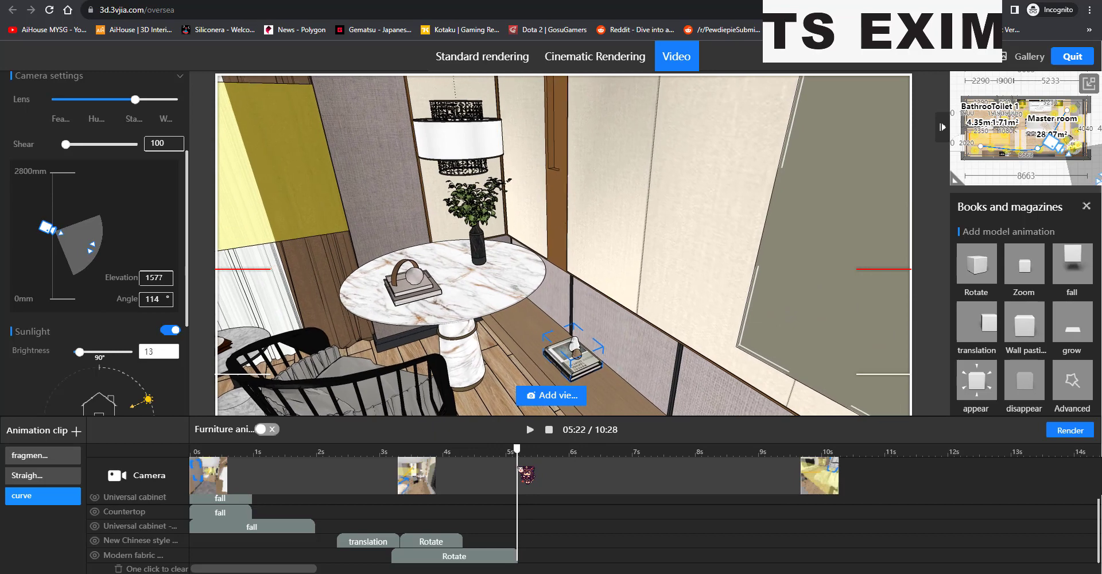
left_click(495, 299)
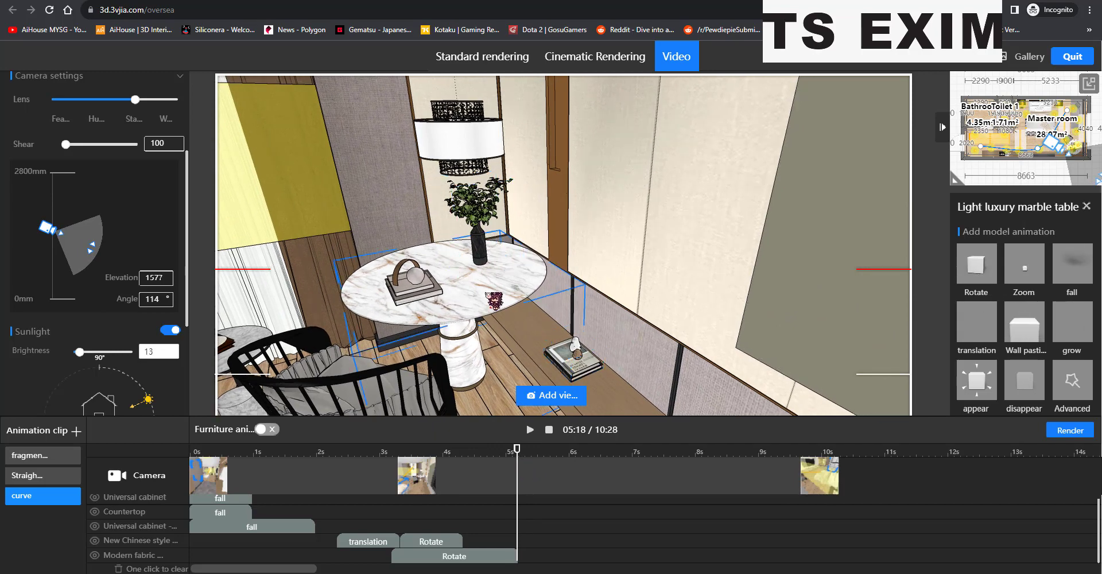
left_click(982, 273)
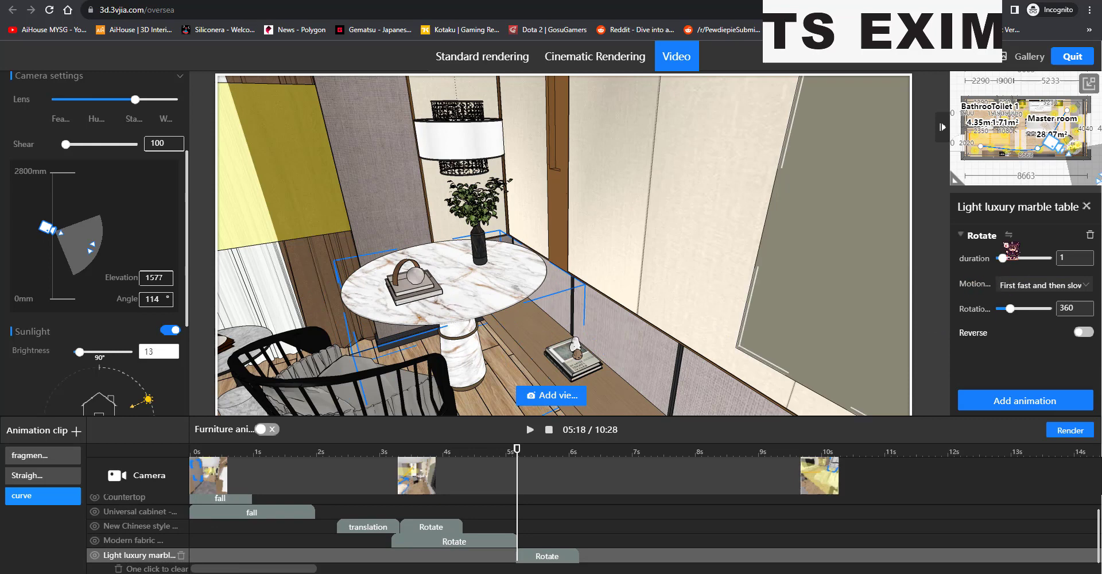
Add a grow animation to the marble table and preview from 3.73 seconds.
left_click(1002, 400)
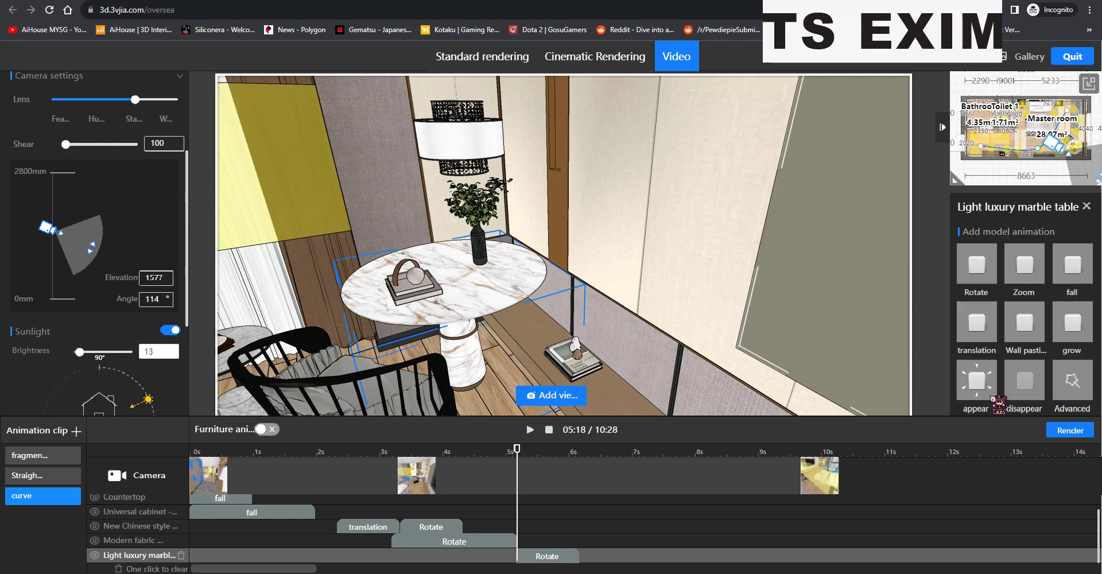
left_click(1077, 332)
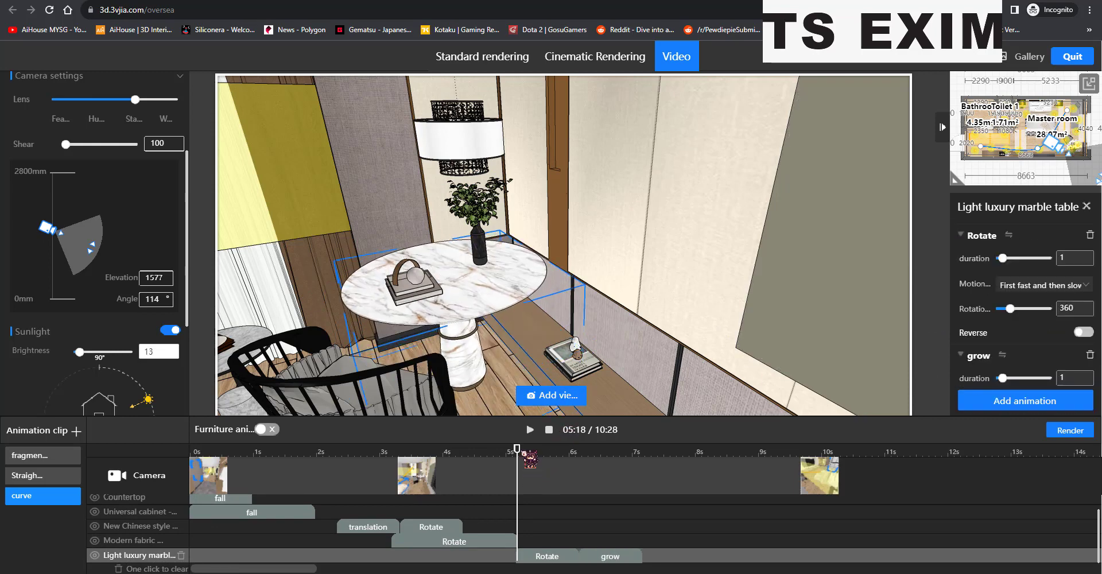
left_click(424, 451)
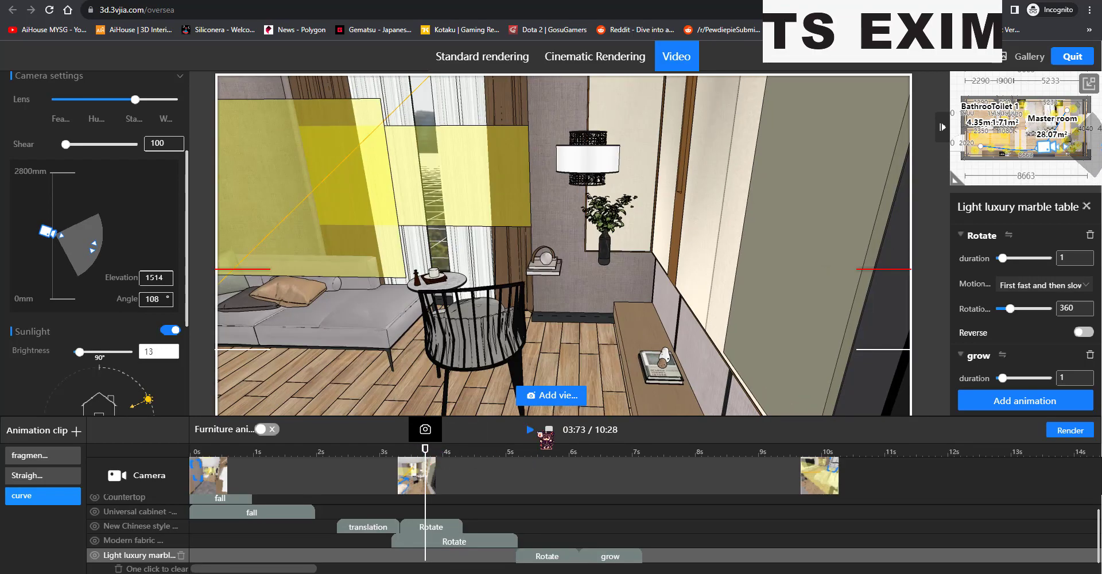
left_click(529, 429)
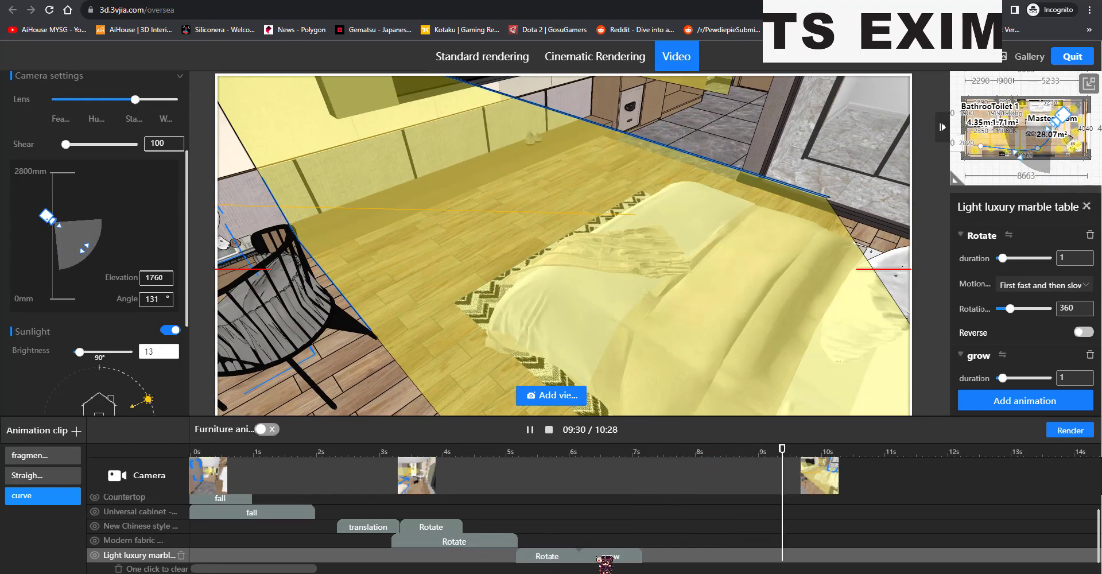
Shift the marble table's rotate and grow clips earlier on the timeline.
left_click(613, 557)
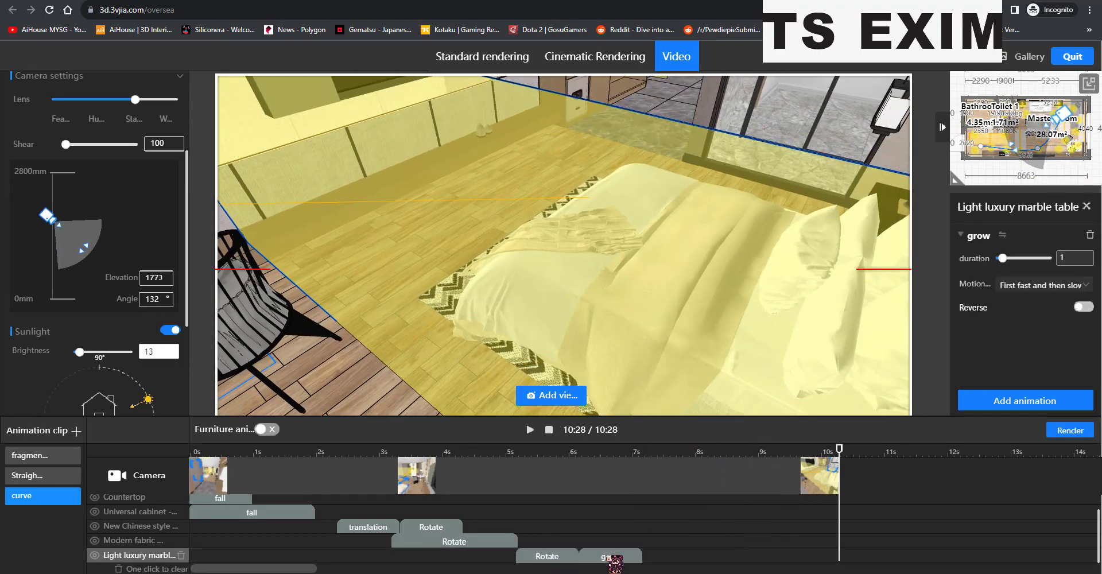
left_click(568, 556)
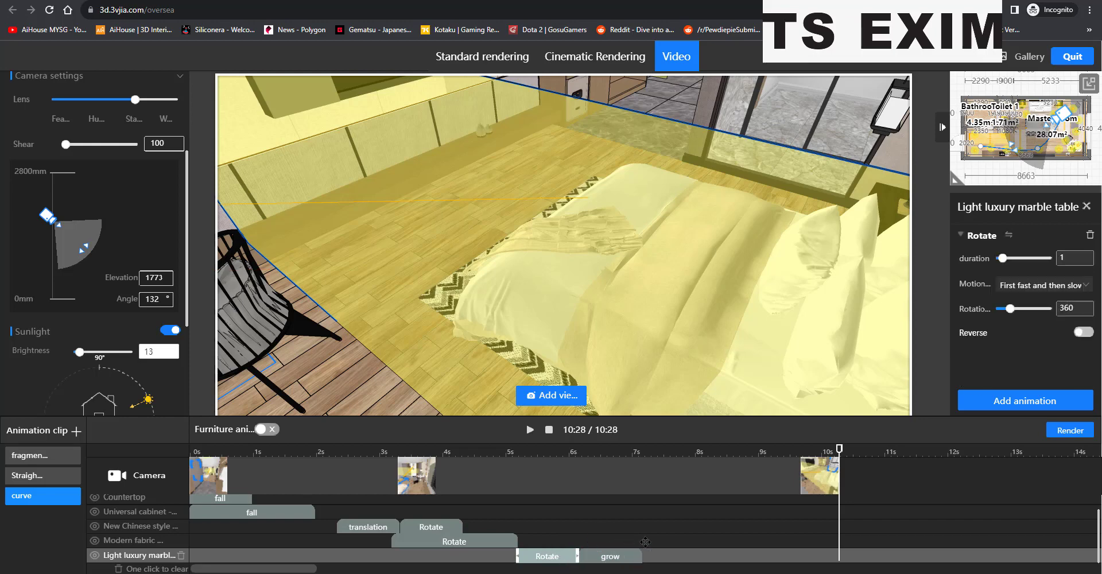
left_click(590, 556)
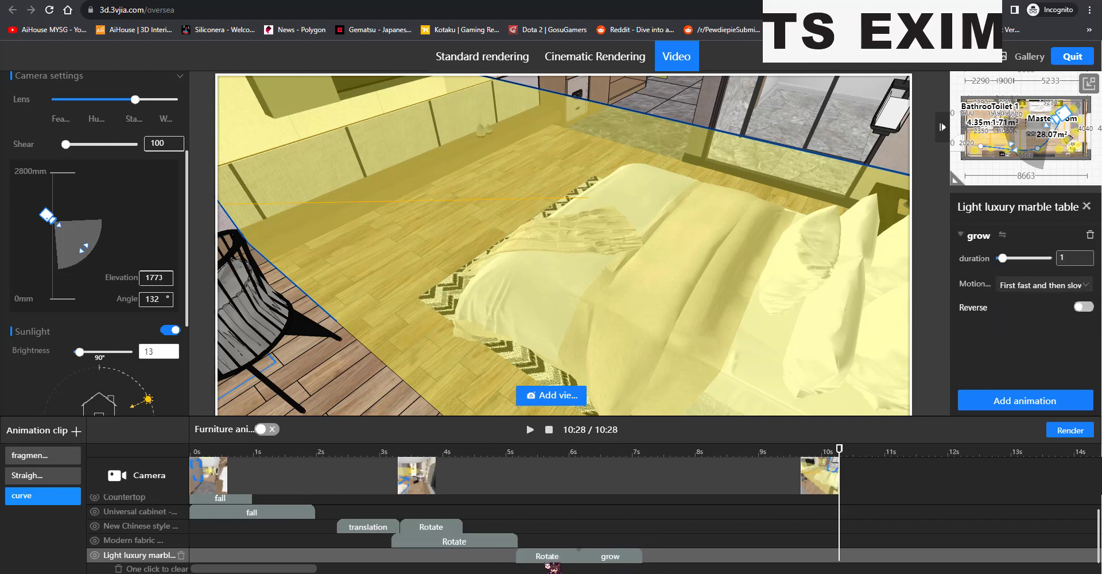
left_click(469, 556)
left_click_drag(542, 556, 470, 556)
left_click_drag(596, 556, 535, 558)
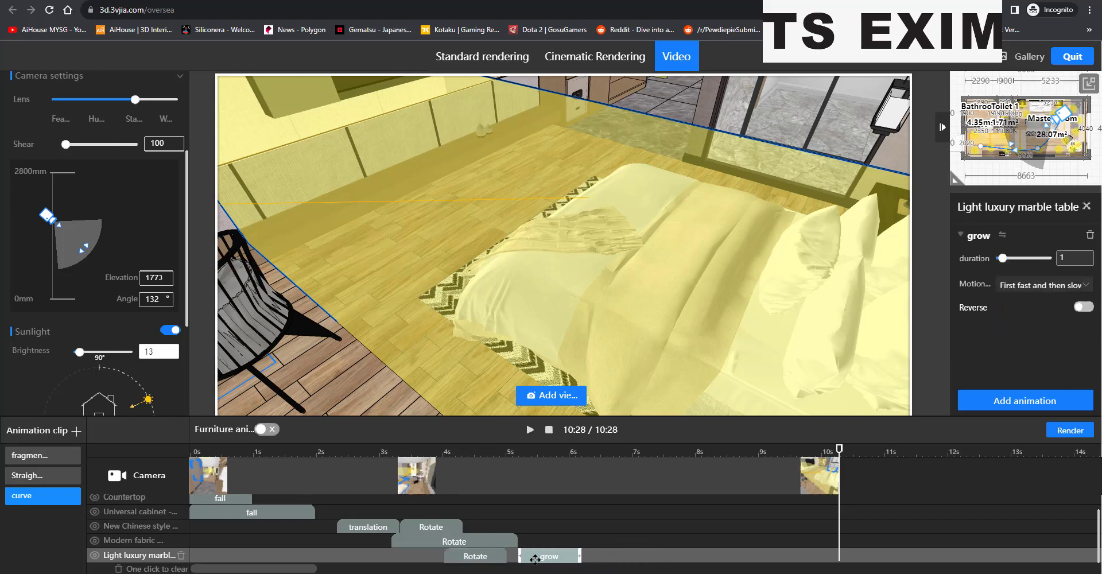
Delete the table's rotate animation, leaving only grow, and rewind to about 4.9 seconds.
left_click(485, 556)
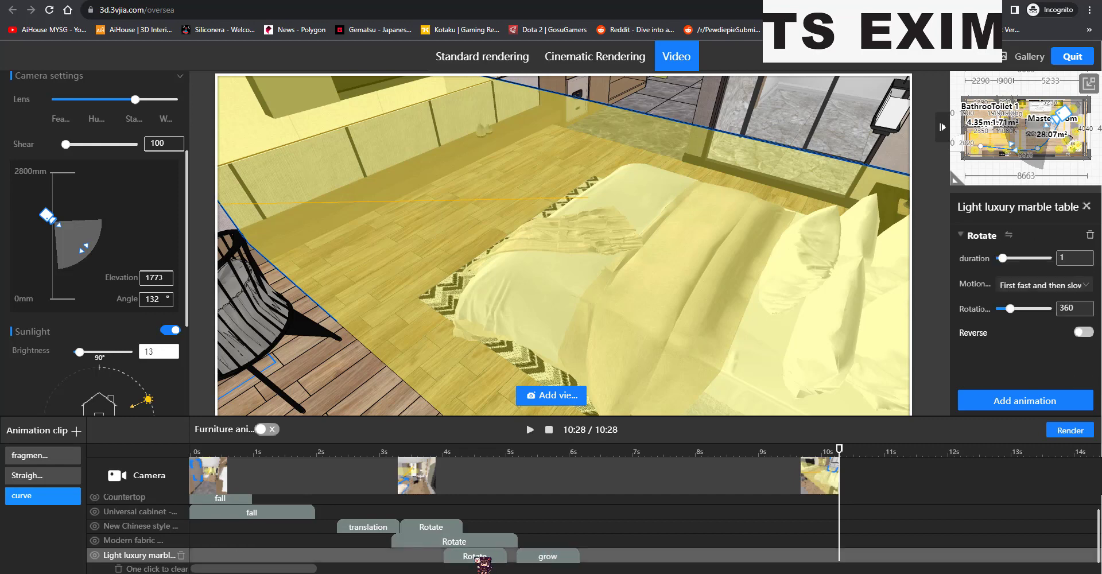
left_click(1090, 235)
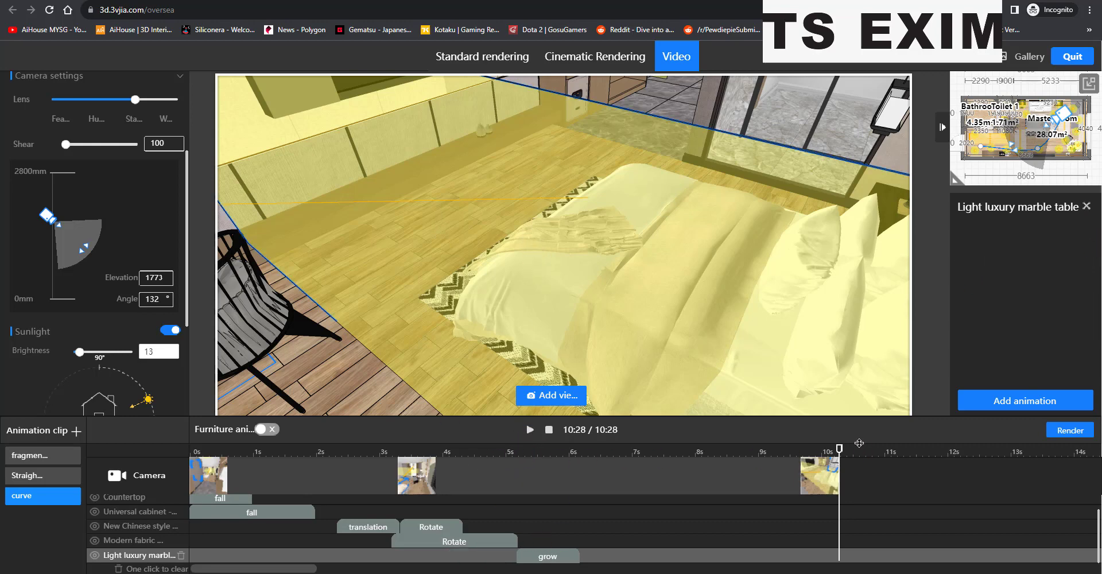
mouse_move(839, 448)
left_mouse_down()
mouse_move(500, 449)
mouse_move(562, 448)
mouse_move(563, 468)
left_mouse_up()
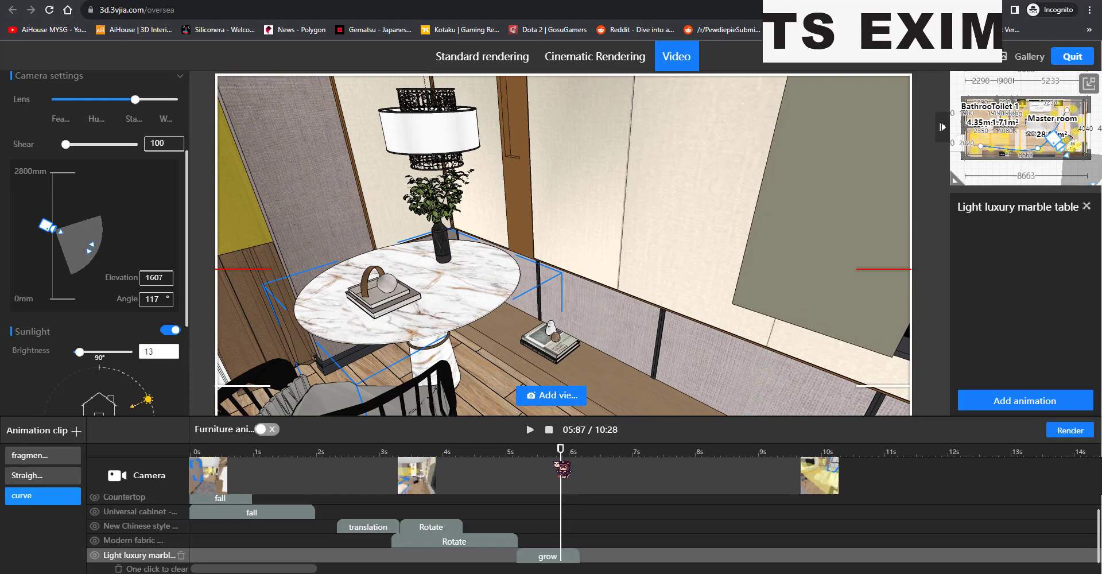
Add a rotate animation after the marble table's grow and preview from 4.20 seconds.
left_click(1015, 401)
left_click(983, 265)
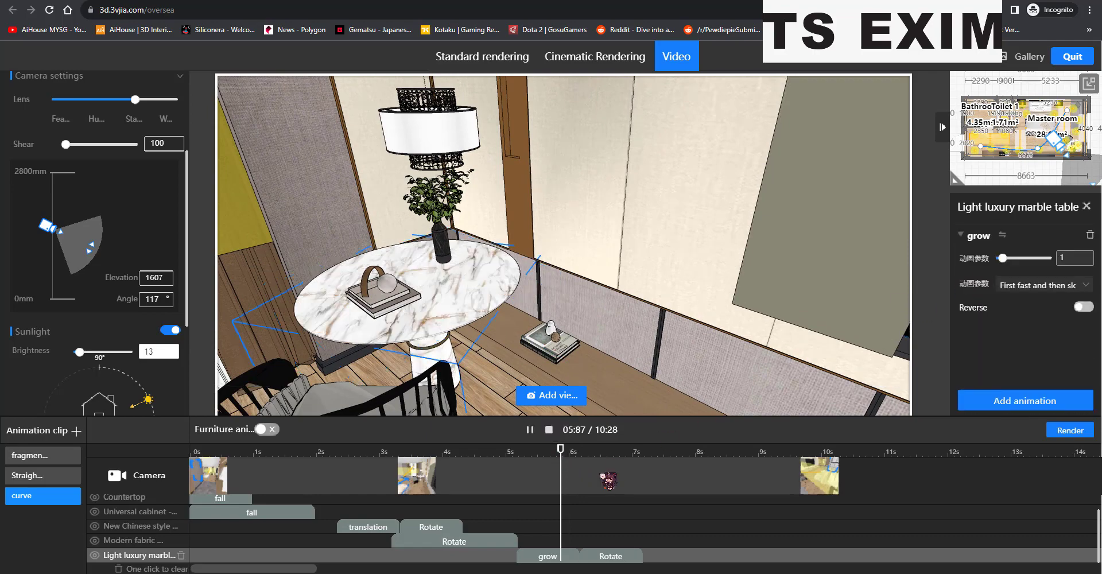
left_click_drag(560, 449, 455, 449)
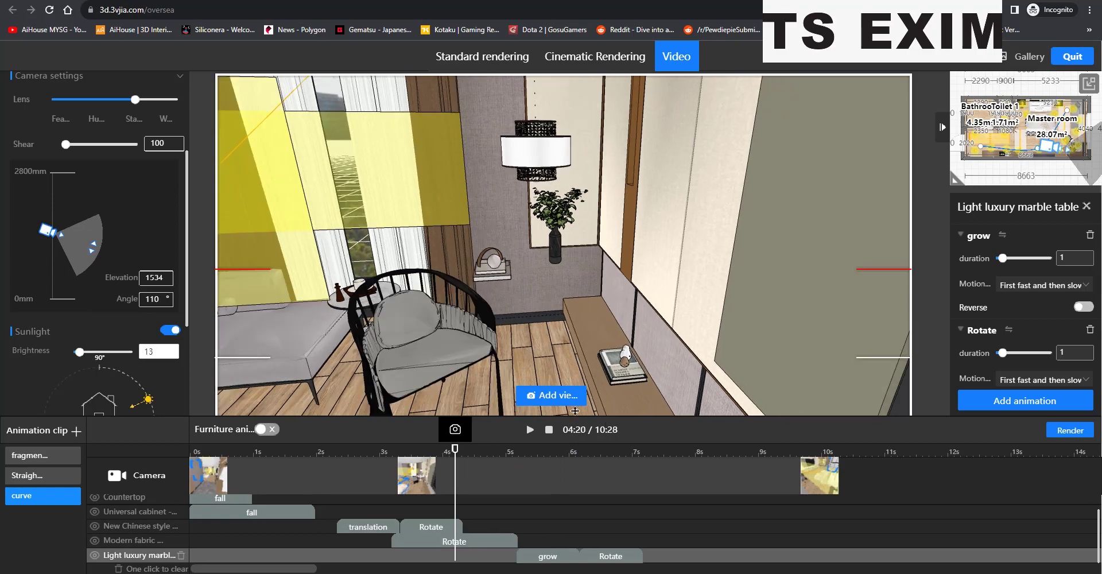
left_click(531, 430)
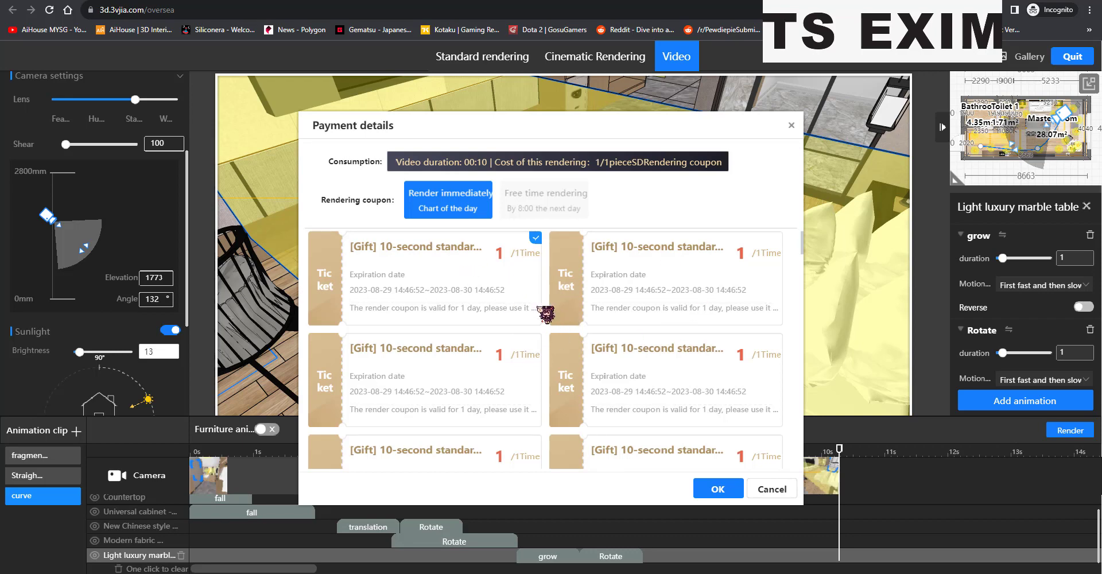
Confirm the 10-second video render using the gift coupon.
left_click(722, 489)
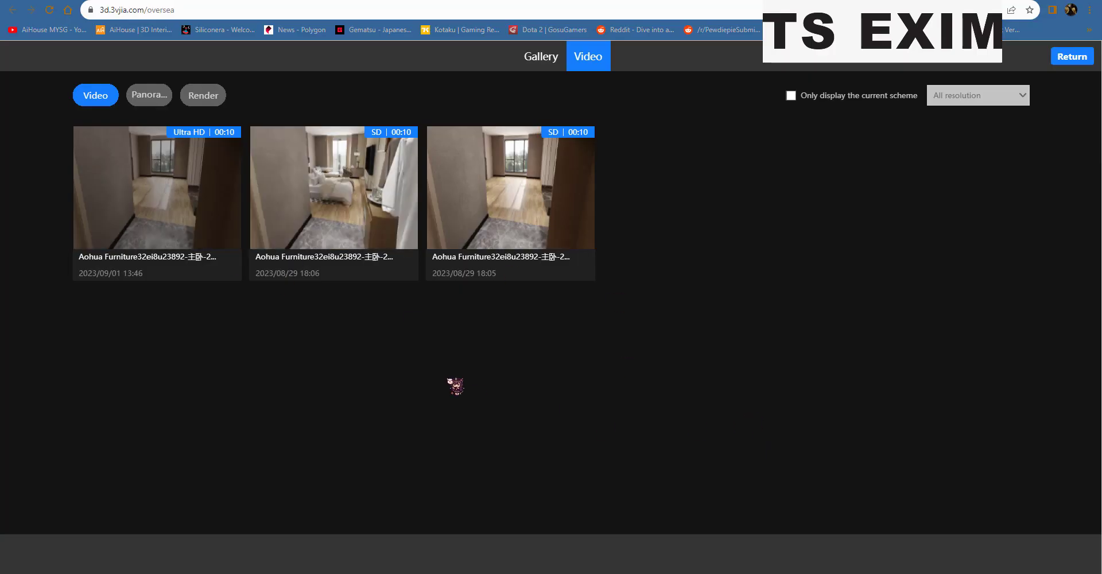
Play the third, then the second rendered walkthrough video, closing each player.
left_click(510, 185)
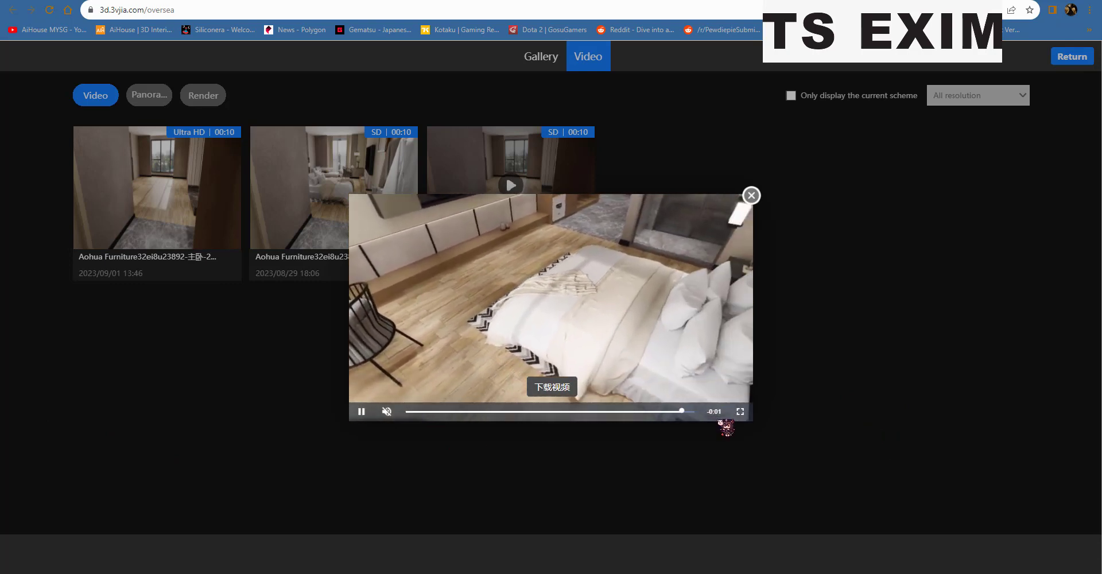
left_click(750, 196)
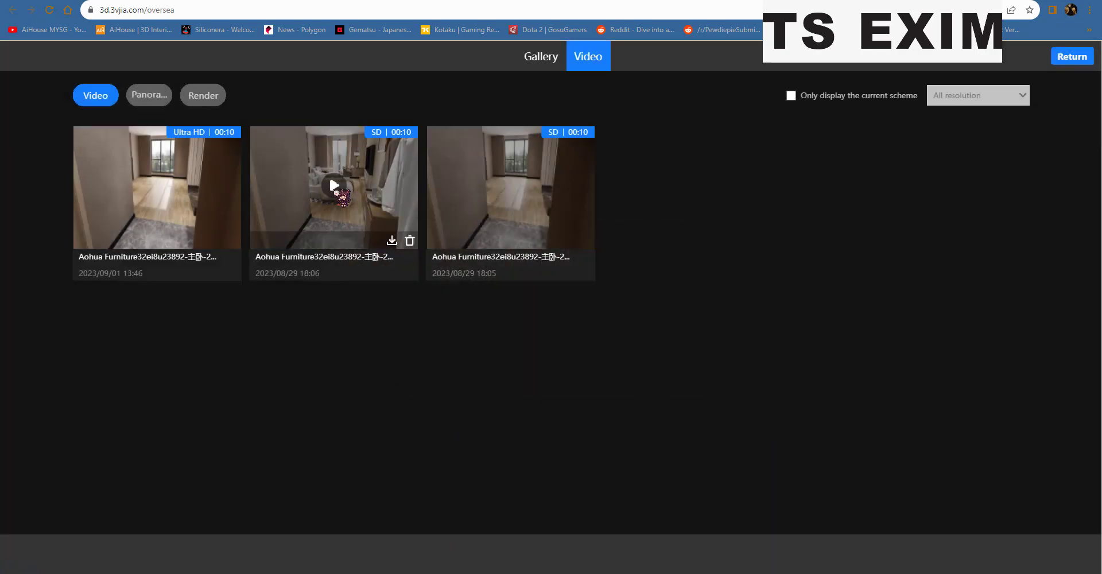
left_click(332, 185)
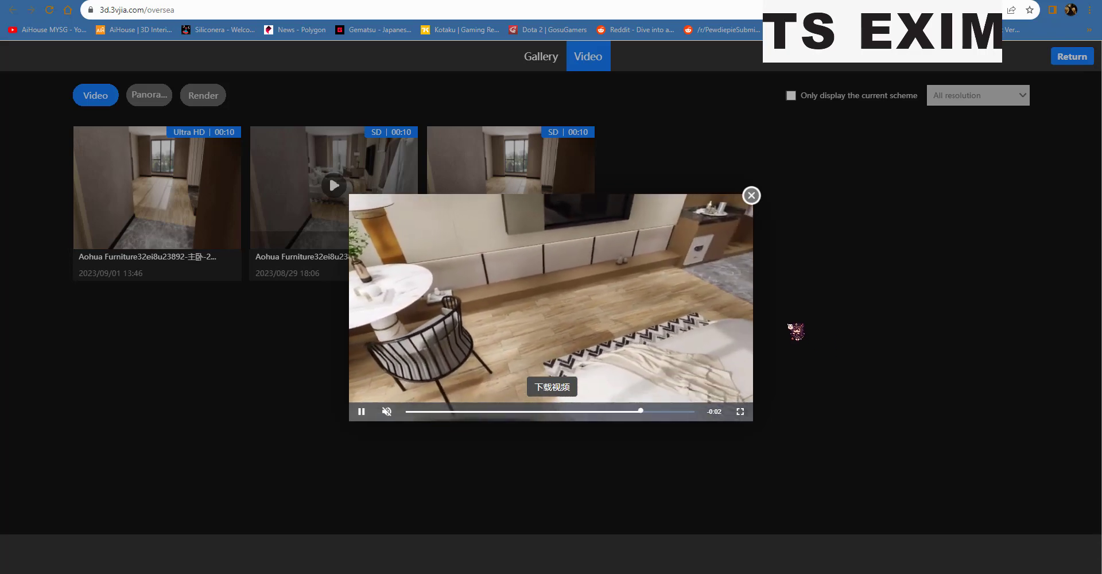
left_click(751, 196)
Play the Ultra HD walkthrough video and close its player.
left_click(163, 190)
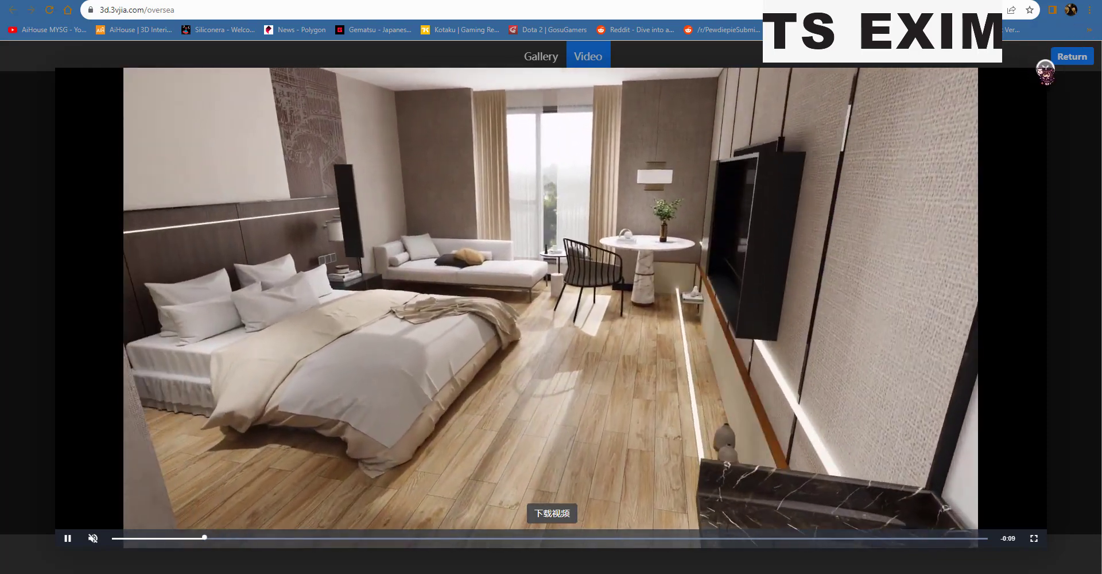
left_click(1045, 68)
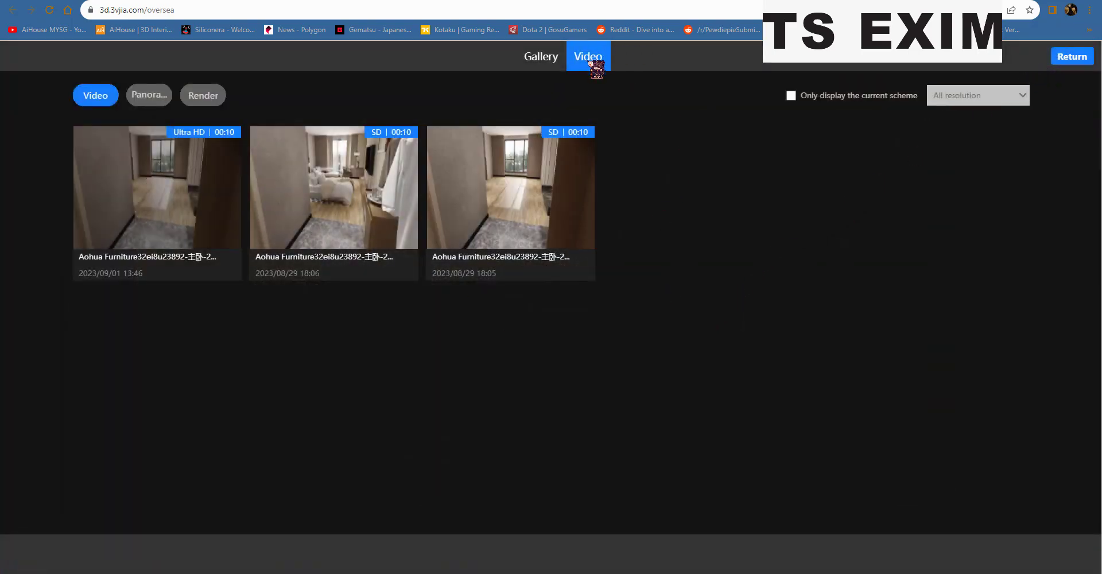